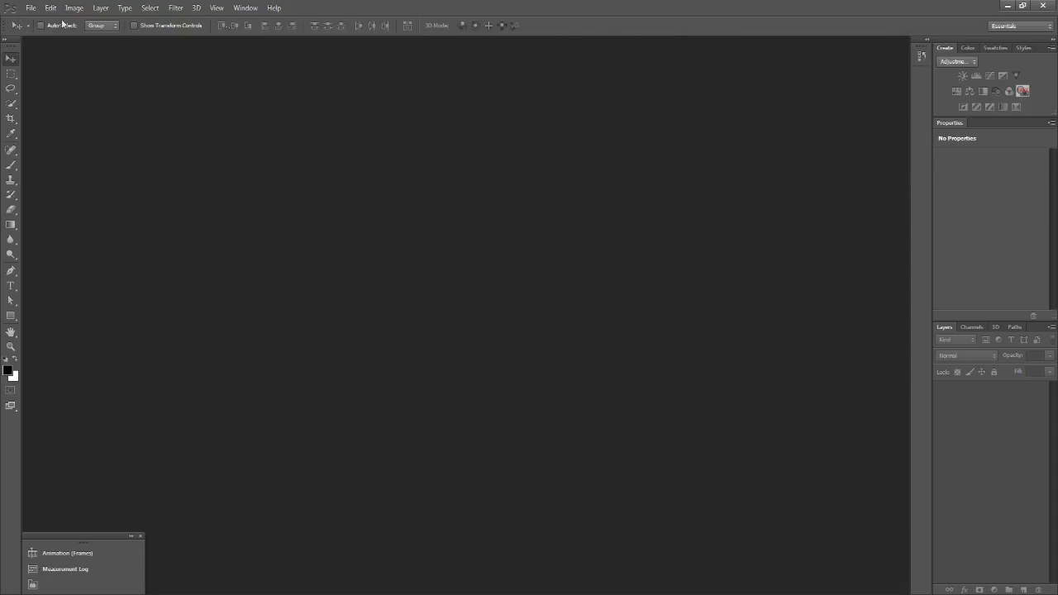
pyautogui.click(10, 10)
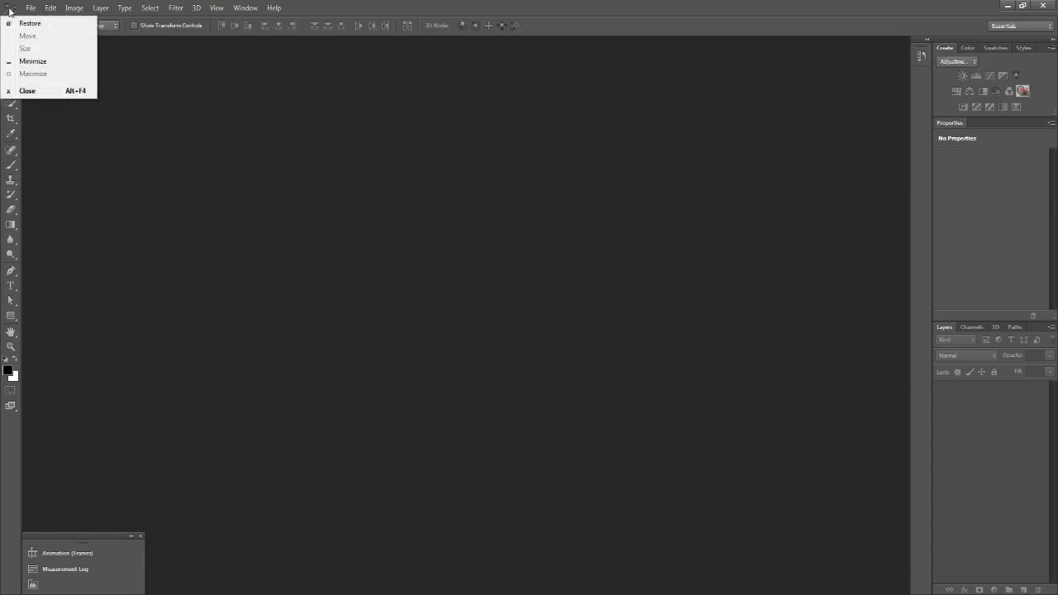
pyautogui.click(325, 9)
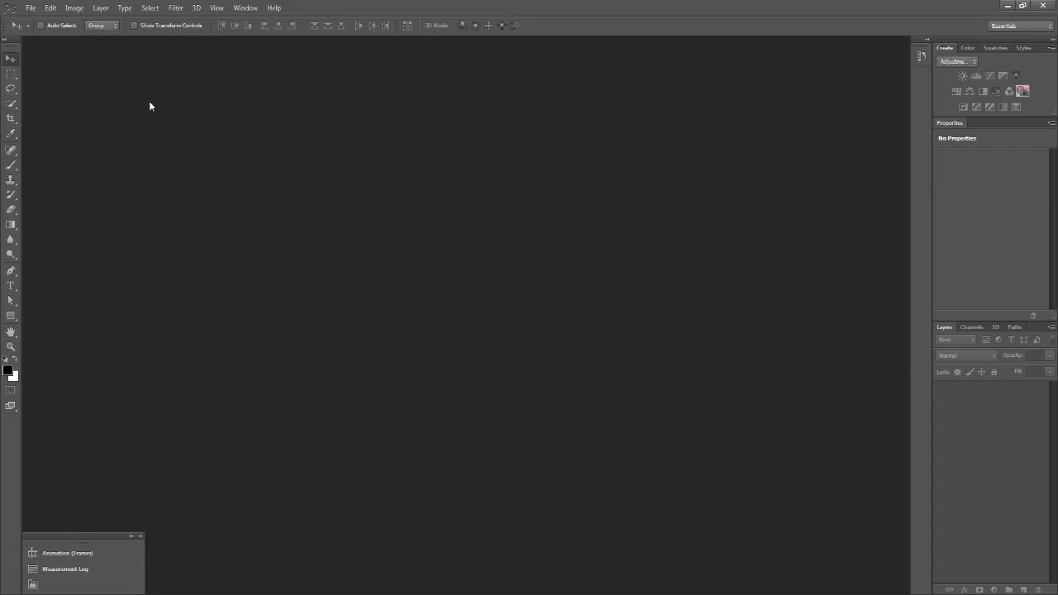
pyautogui.click(33, 14)
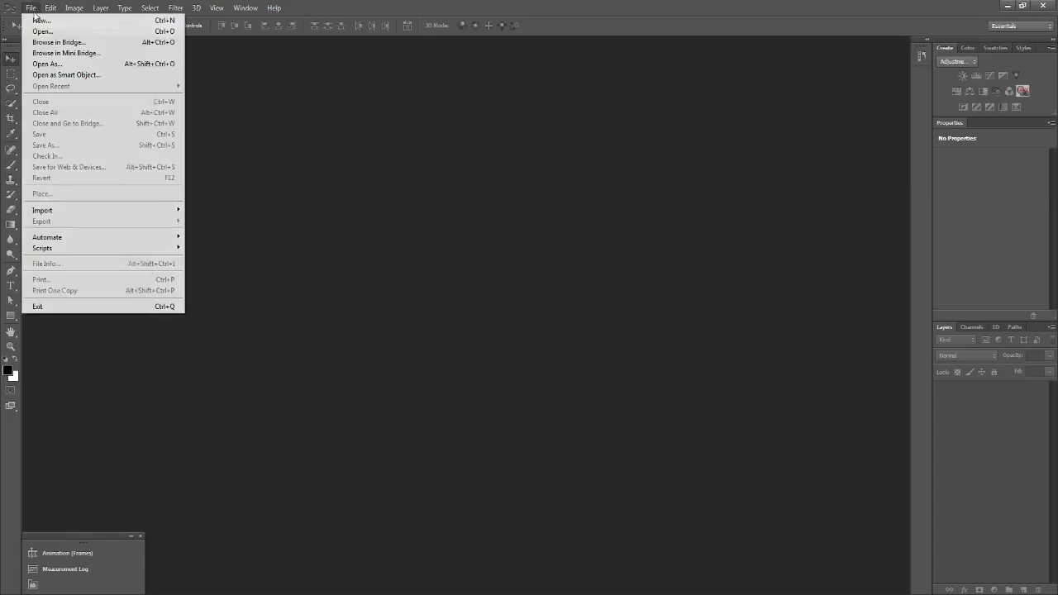
pyautogui.click(337, 152)
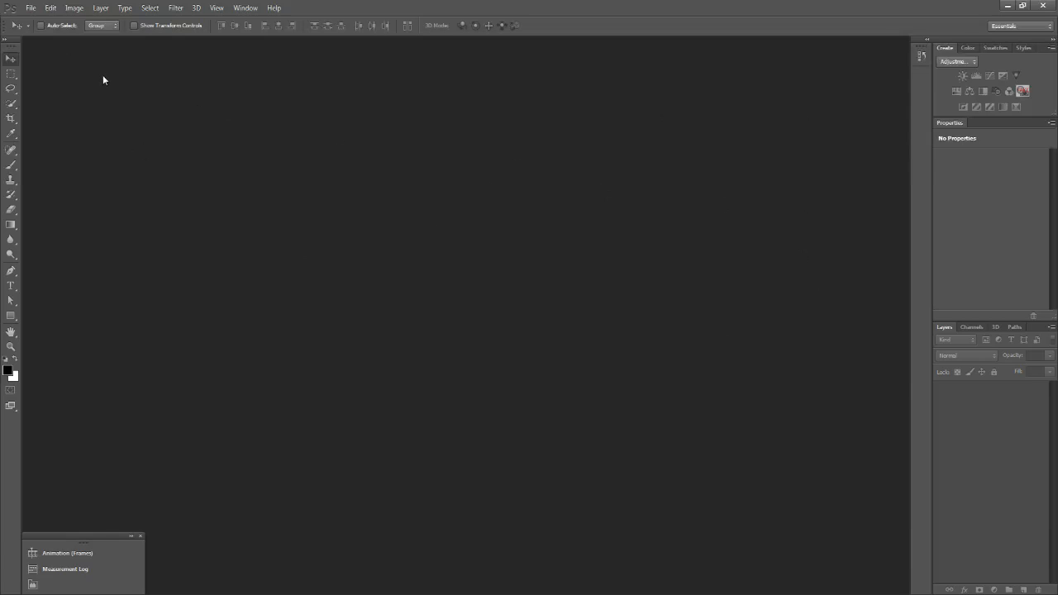
# - Create a 1600 x 1200 pixel document from the Web preset with a white background, and add an empty layer
pyautogui.click(30, 8)
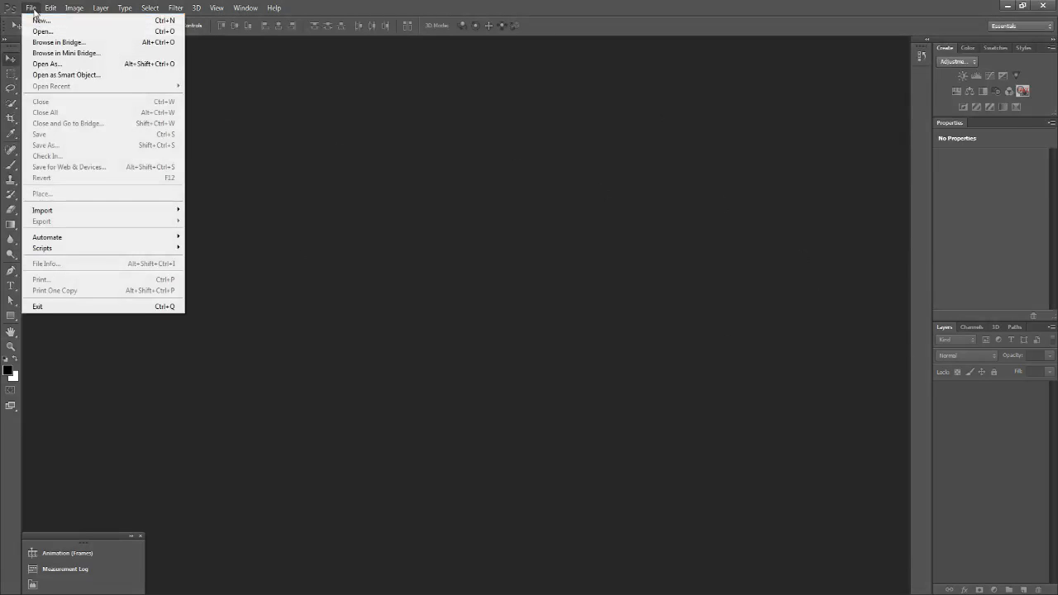
pyautogui.click(42, 20)
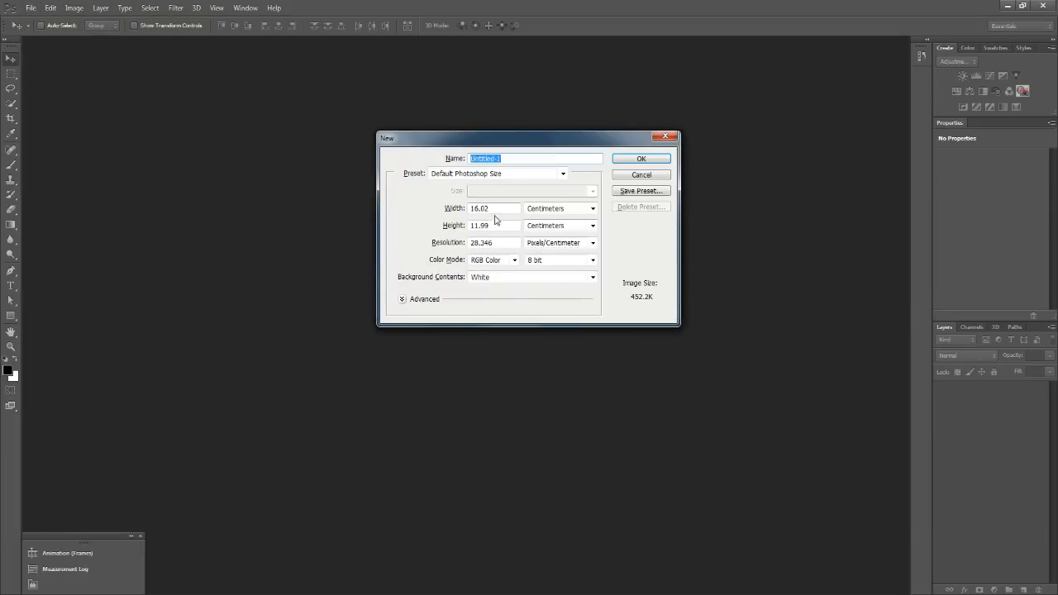
pyautogui.click(496, 174)
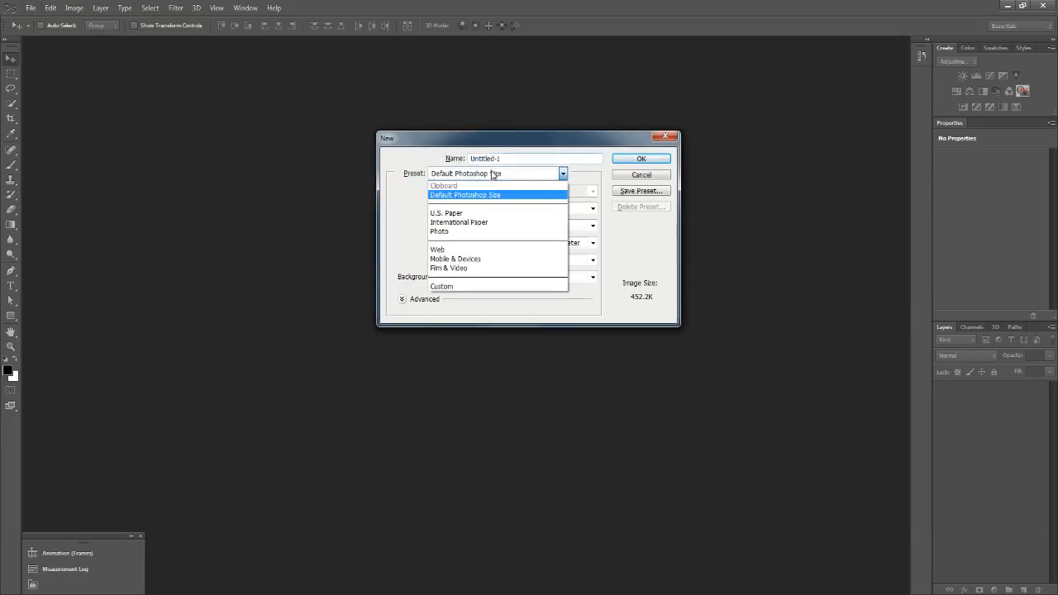
pyautogui.click(468, 251)
pyautogui.doubleClick(480, 209)
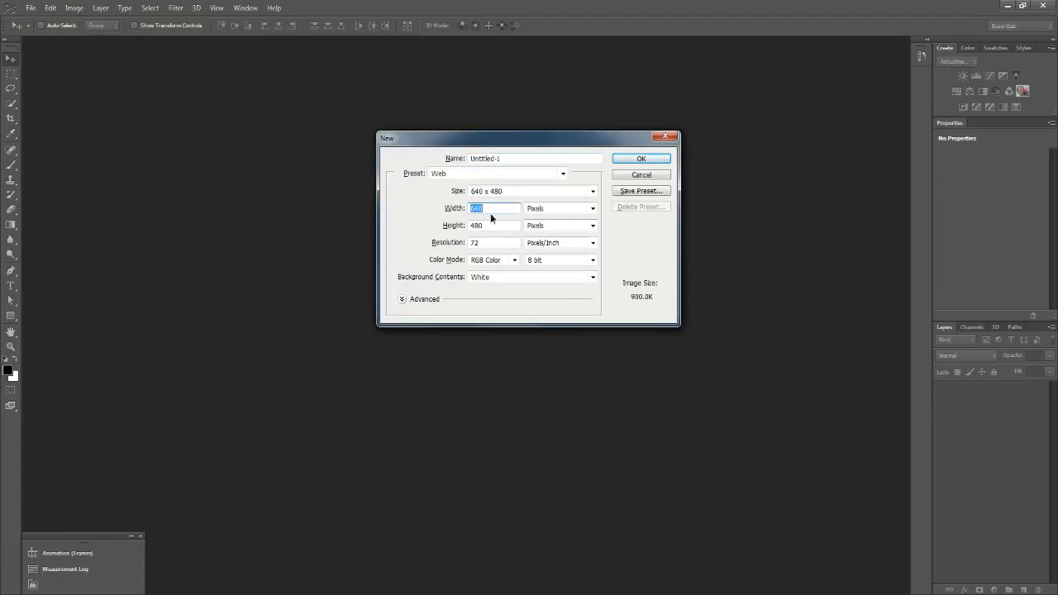
pyautogui.click(521, 192)
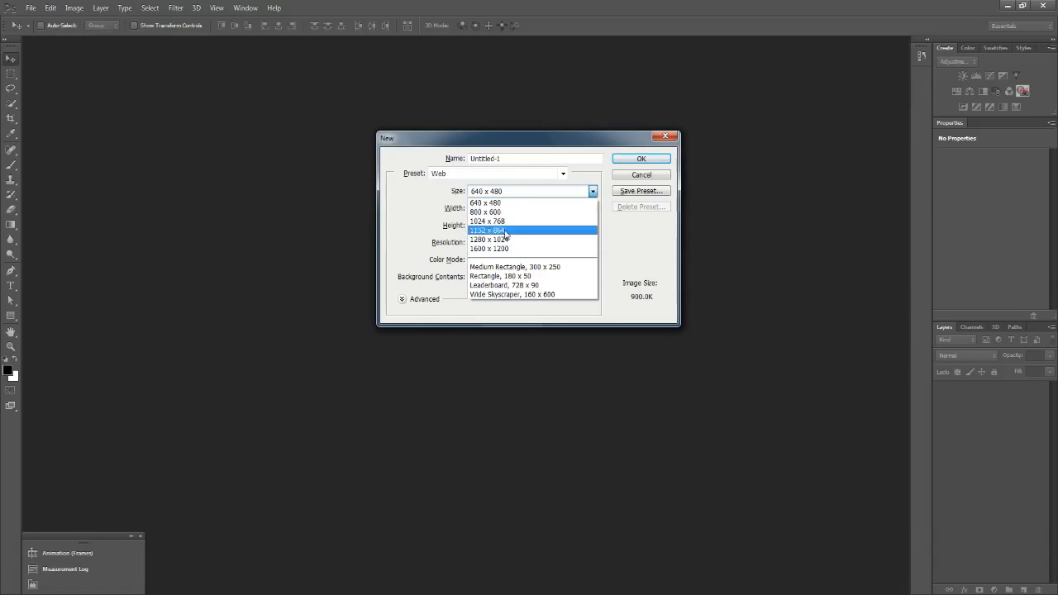
pyautogui.click(503, 249)
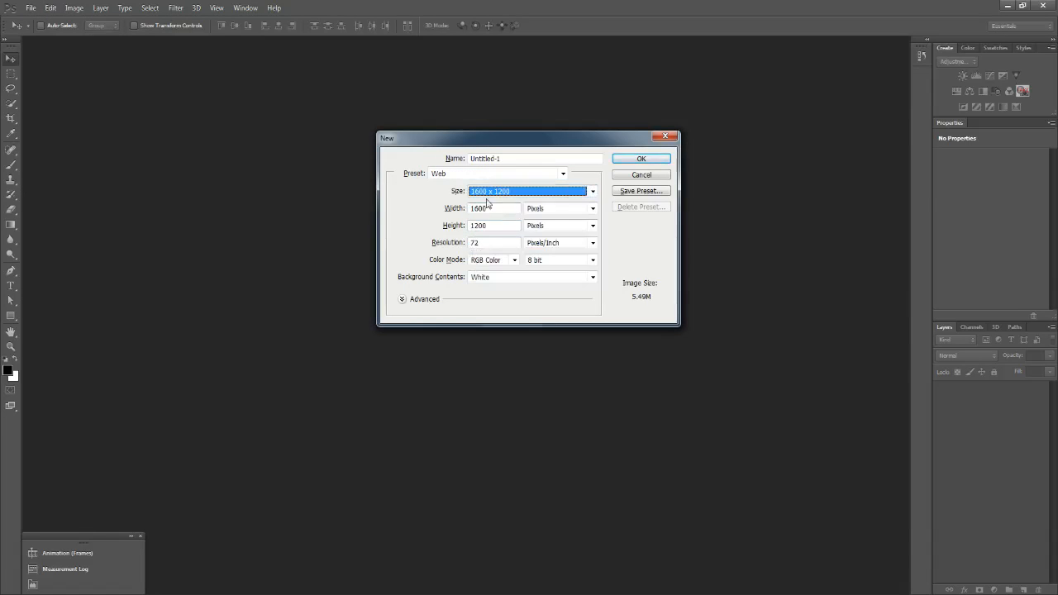
pyautogui.click(634, 162)
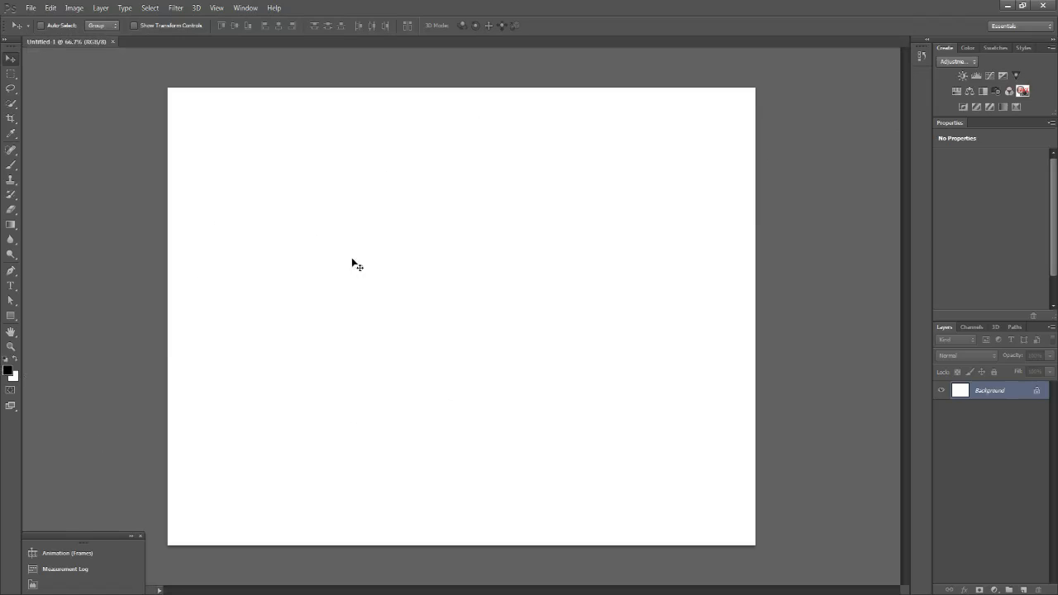
pyautogui.click(1025, 590)
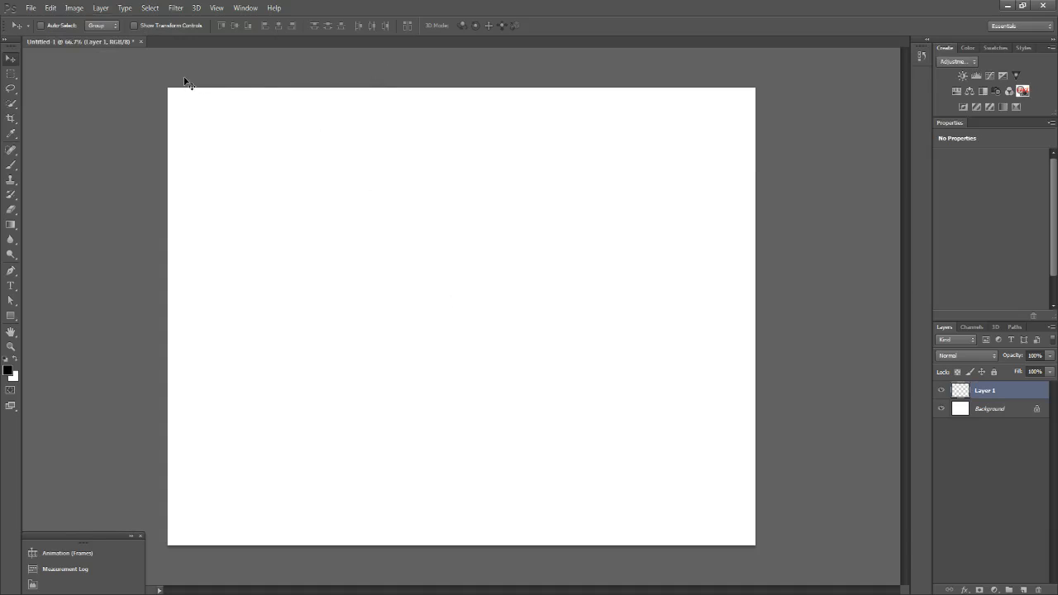
# - Show the rulers and set their units to percent
pyautogui.click(217, 8)
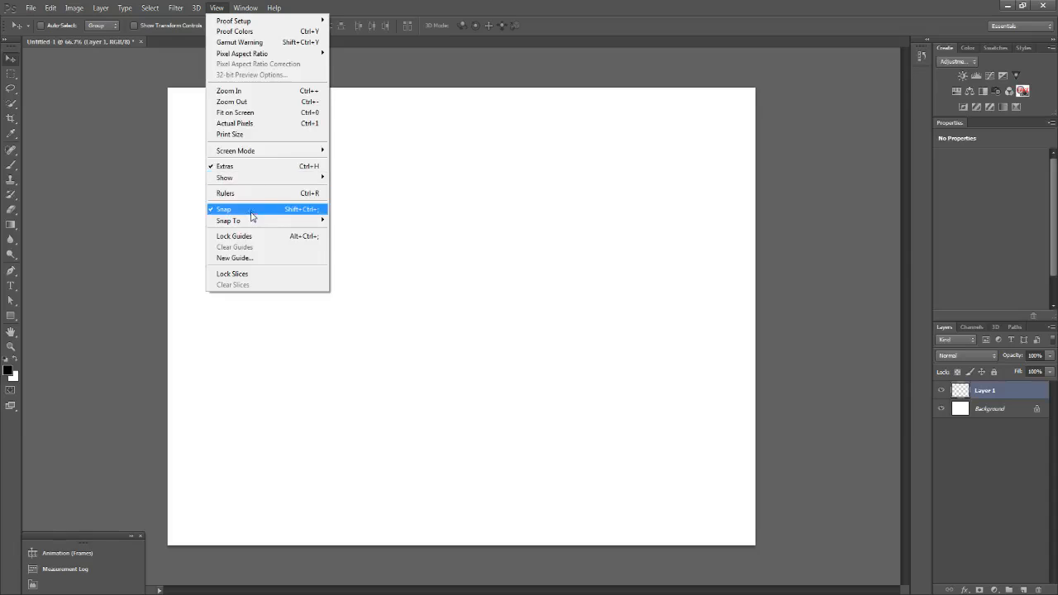
pyautogui.click(464, 196)
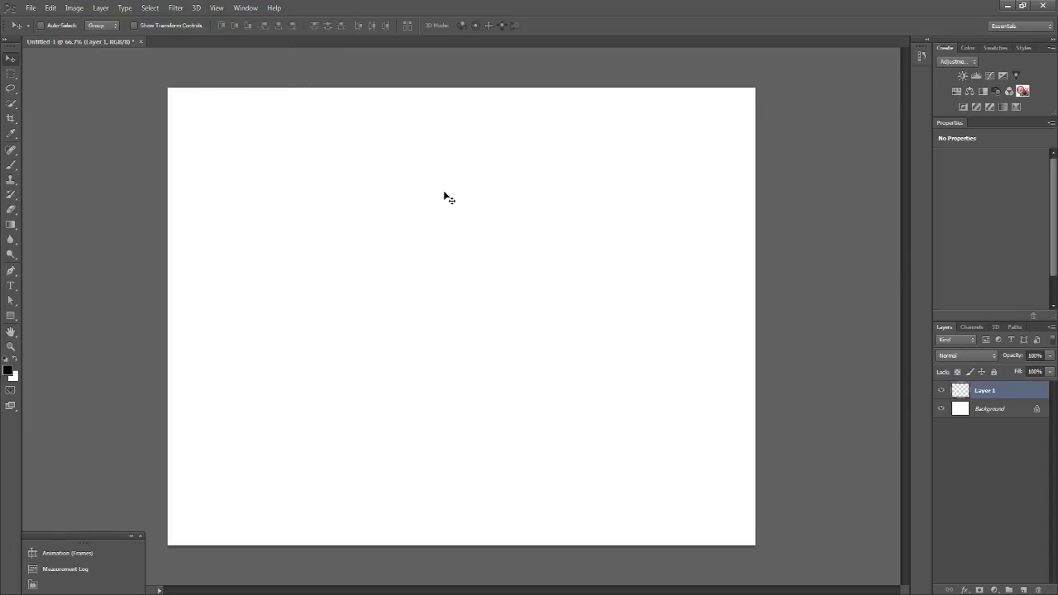
pyautogui.hotkey('ctrl', 'r')
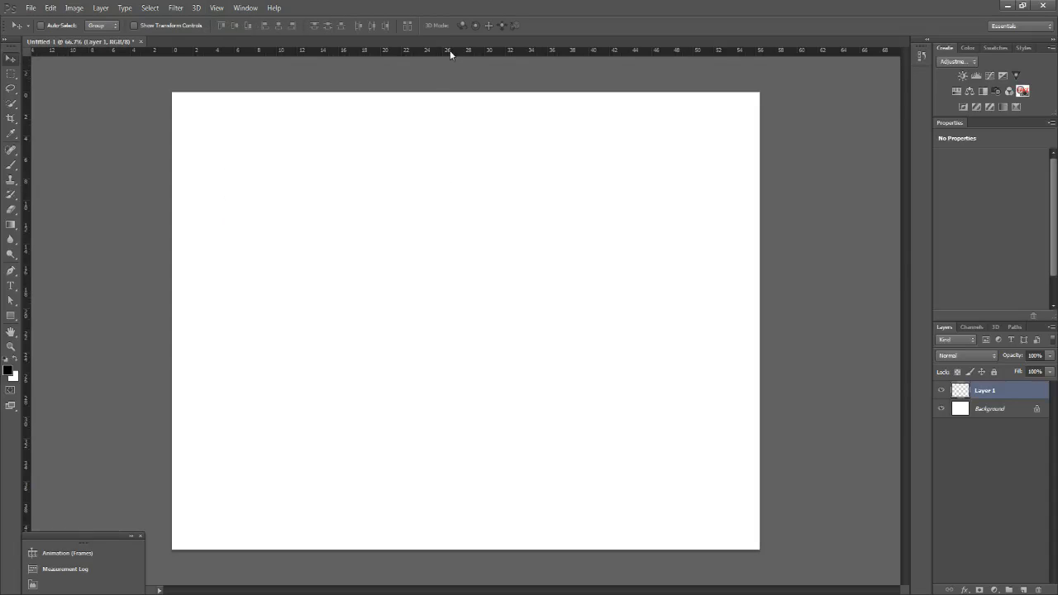
pyautogui.moveTo(452, 54)
pyautogui.mouseDown()
pyautogui.moveTo(425, 173)
pyautogui.moveTo(137, 290)
pyautogui.moveTo(239, 325)
pyautogui.moveTo(231, 216)
pyautogui.moveTo(231, 444)
pyautogui.moveTo(288, 399)
pyautogui.moveTo(442, 50)
pyautogui.mouseUp()
pyautogui.rightClick(441, 50)
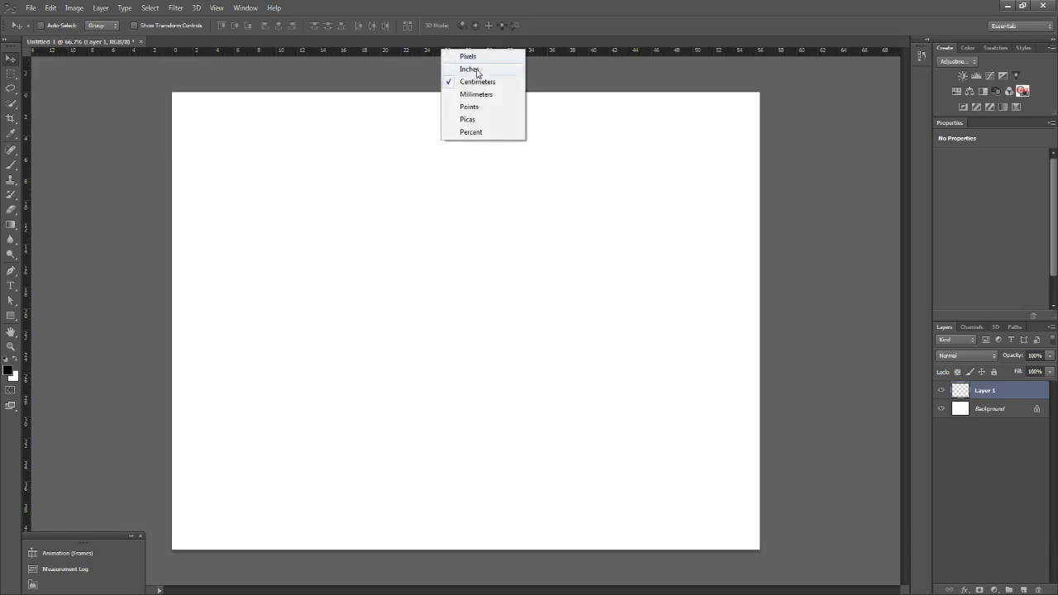
pyautogui.click(481, 134)
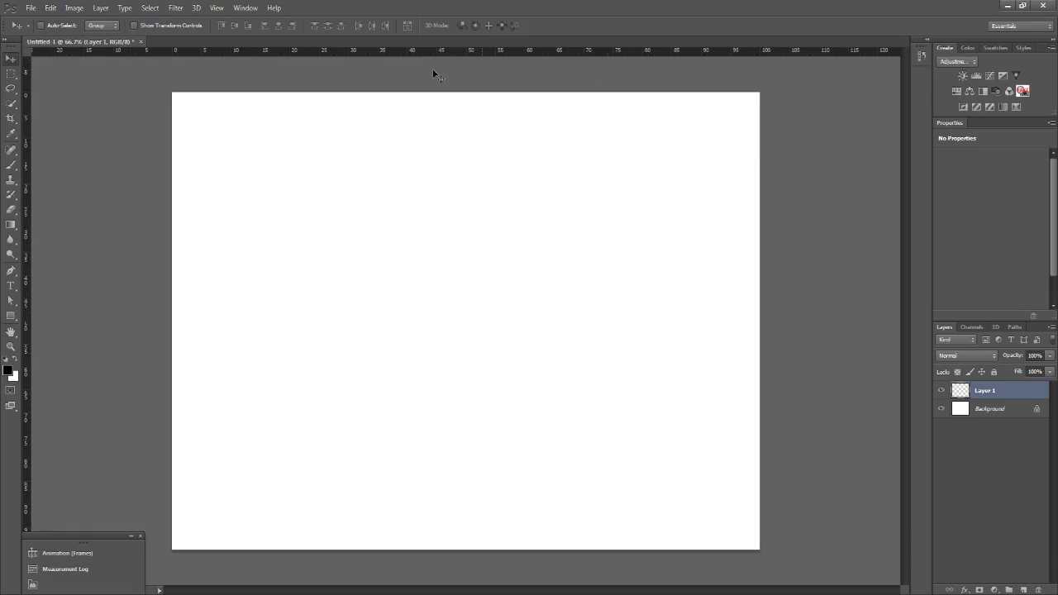
pyautogui.moveTo(509, 51); pyautogui.dragTo(428, 48)
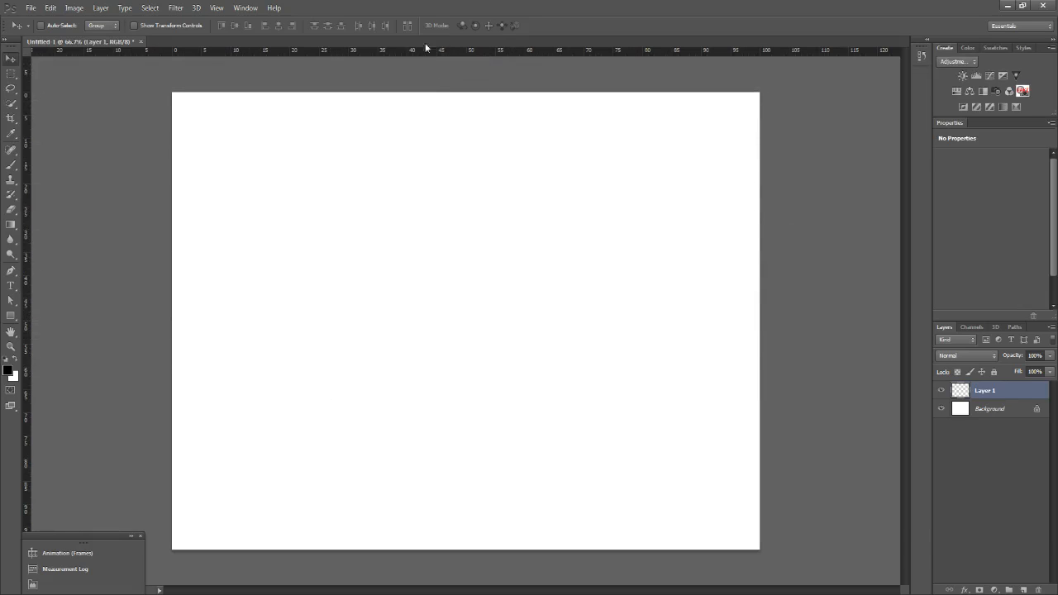
# - Add a vertical guide at 50% of the canvas width
pyautogui.click(217, 8)
pyautogui.click(238, 258)
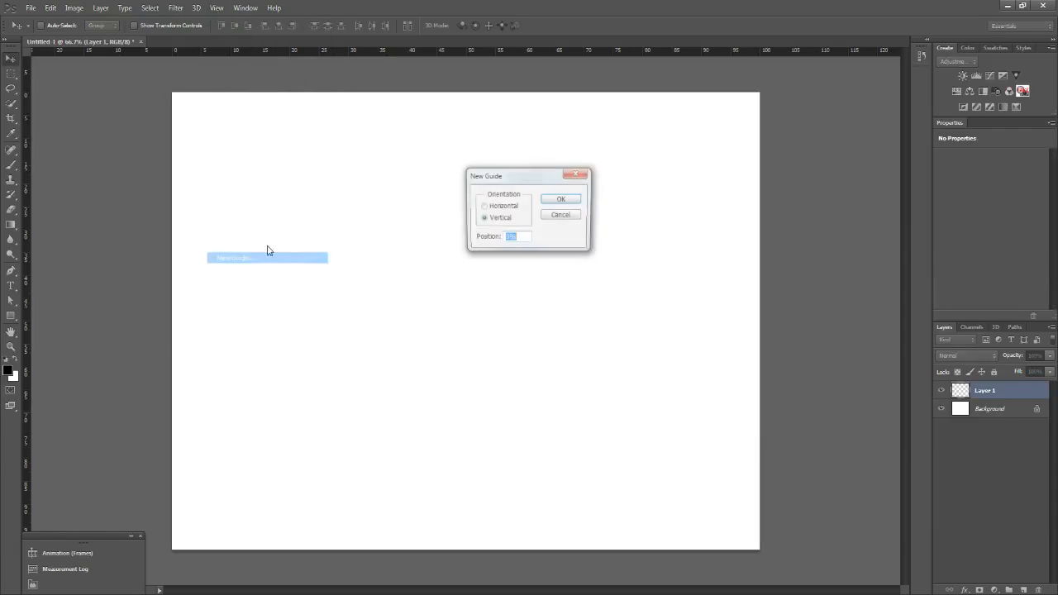
pyautogui.write('50')
pyautogui.click(556, 201)
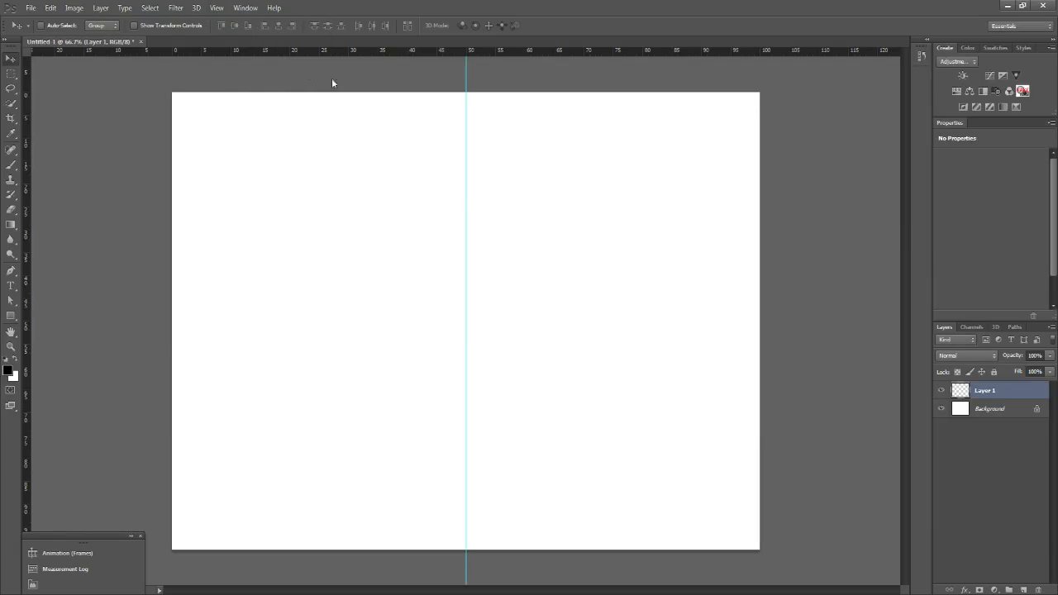
# - Add a horizontal guide at 50% of the canvas height
pyautogui.click(217, 8)
pyautogui.click(260, 259)
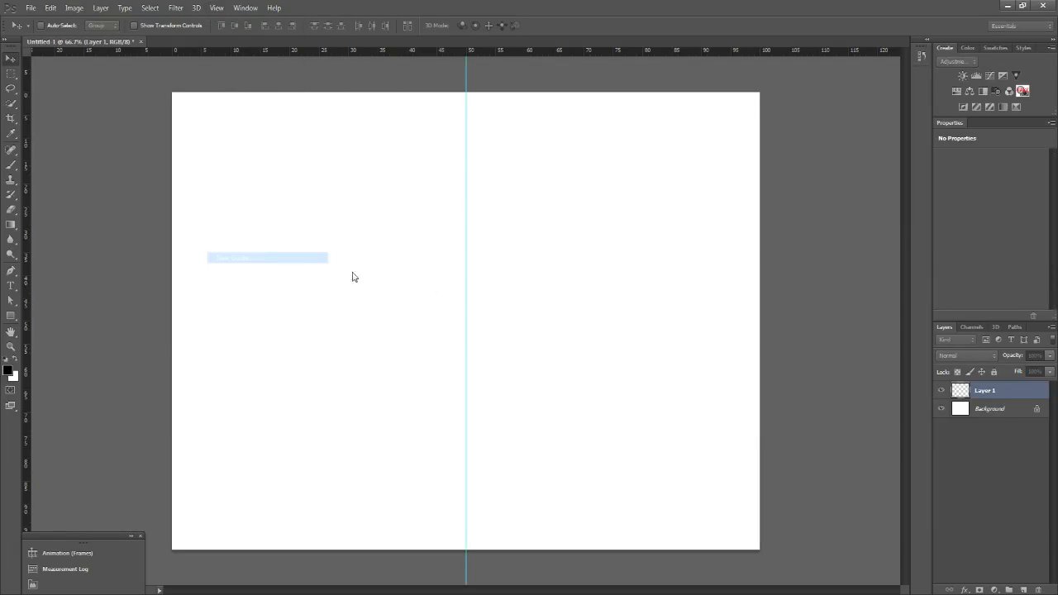
pyautogui.hotkey('alt', 'h')
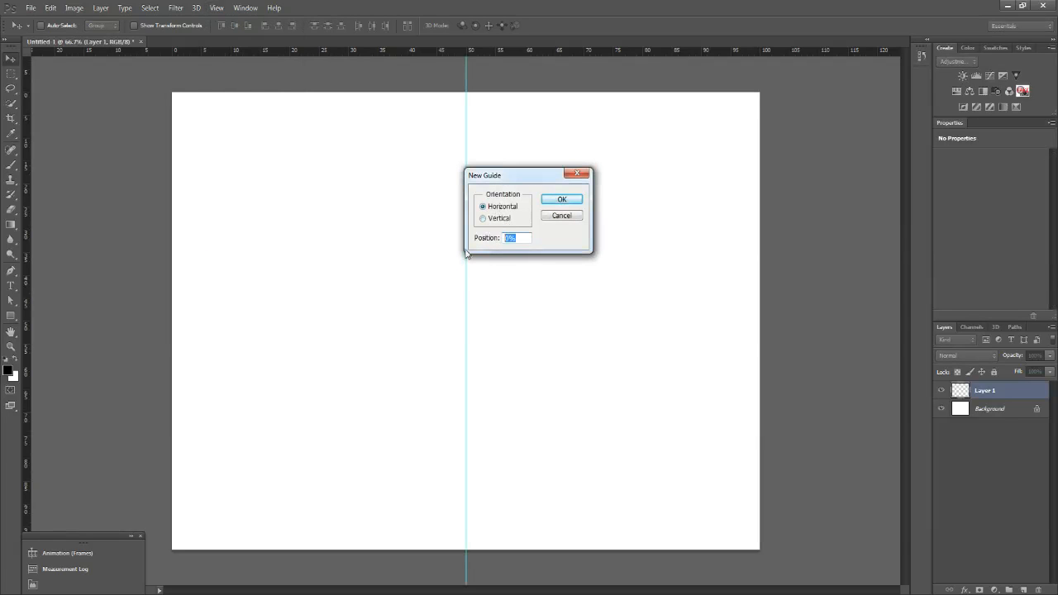
pyautogui.write('50')
pyautogui.click(560, 202)
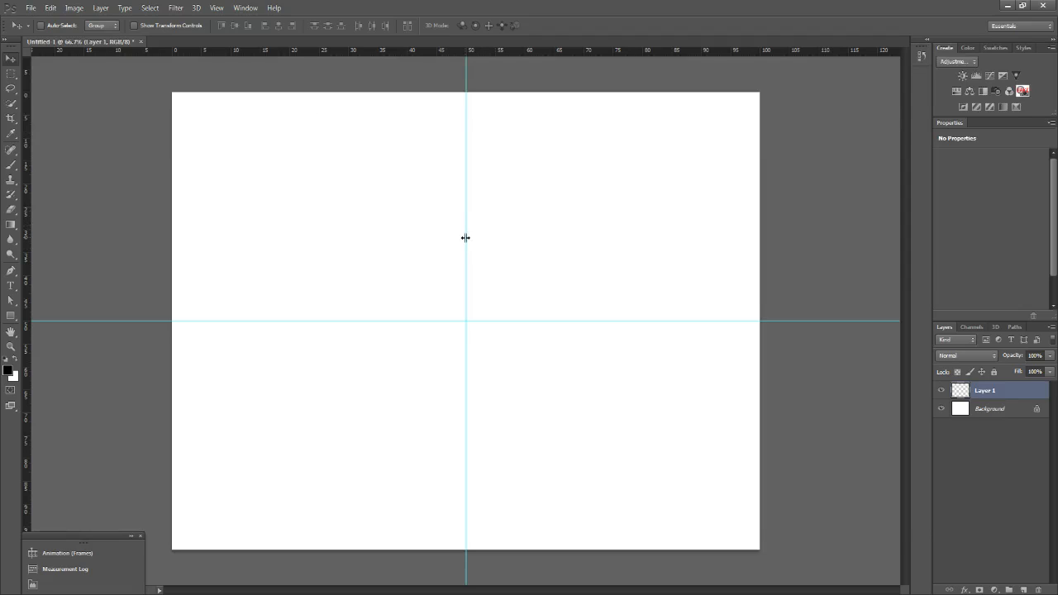
# - Lock the guides so they cannot be moved
pyautogui.hotkey('ctrl', ';')
pyautogui.hotkey('ctrl', ';')
pyautogui.click(215, 8)
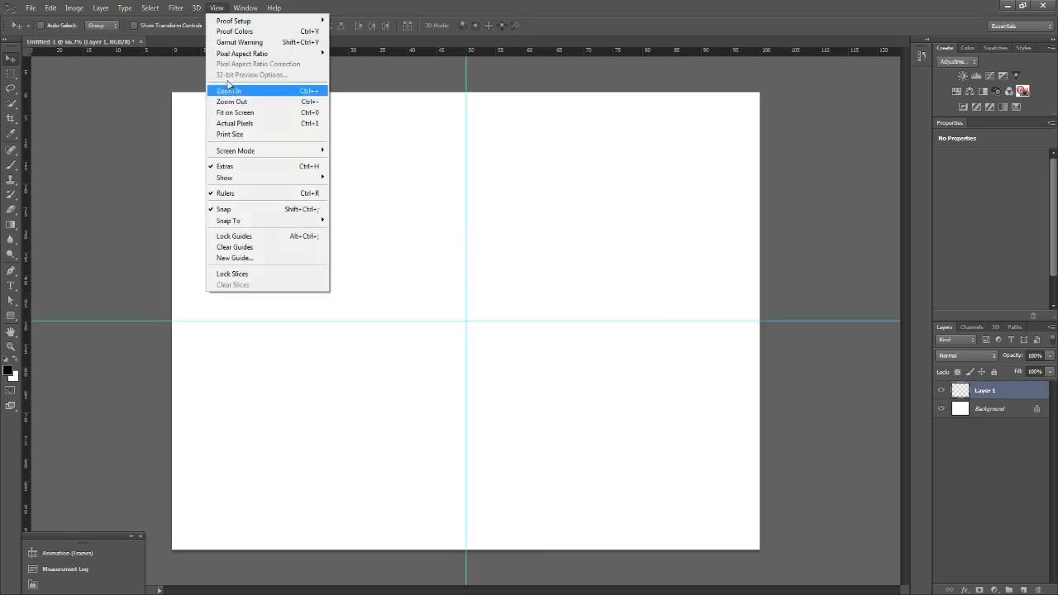
pyautogui.click(257, 238)
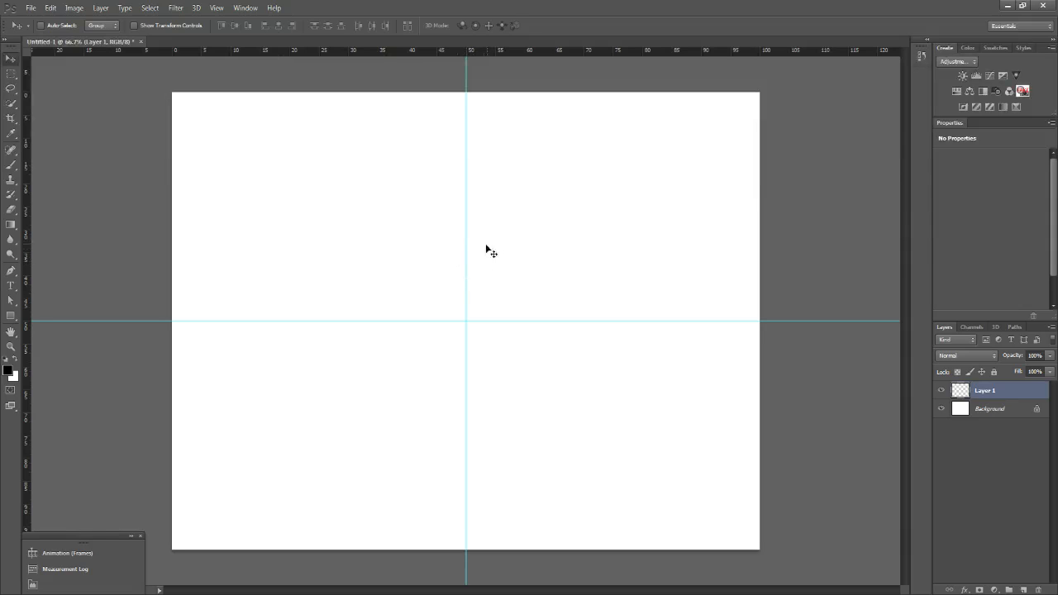
pyautogui.moveTo(416, 269); pyautogui.dragTo(487, 319)
# - Set the background colour to bright blue, hex 008aff
pyautogui.click(11, 74)
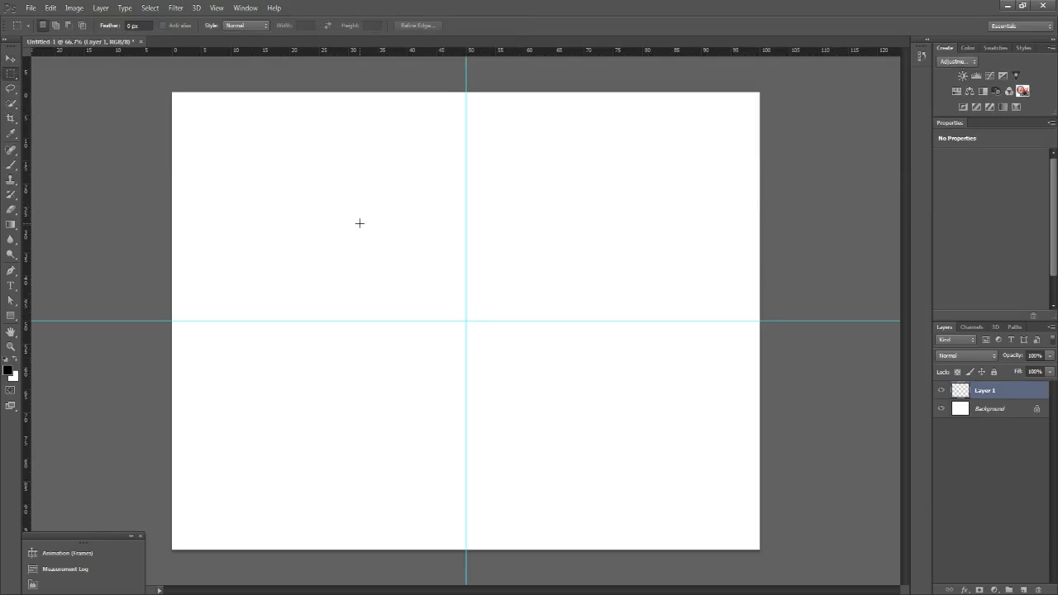
pyautogui.click(13, 376)
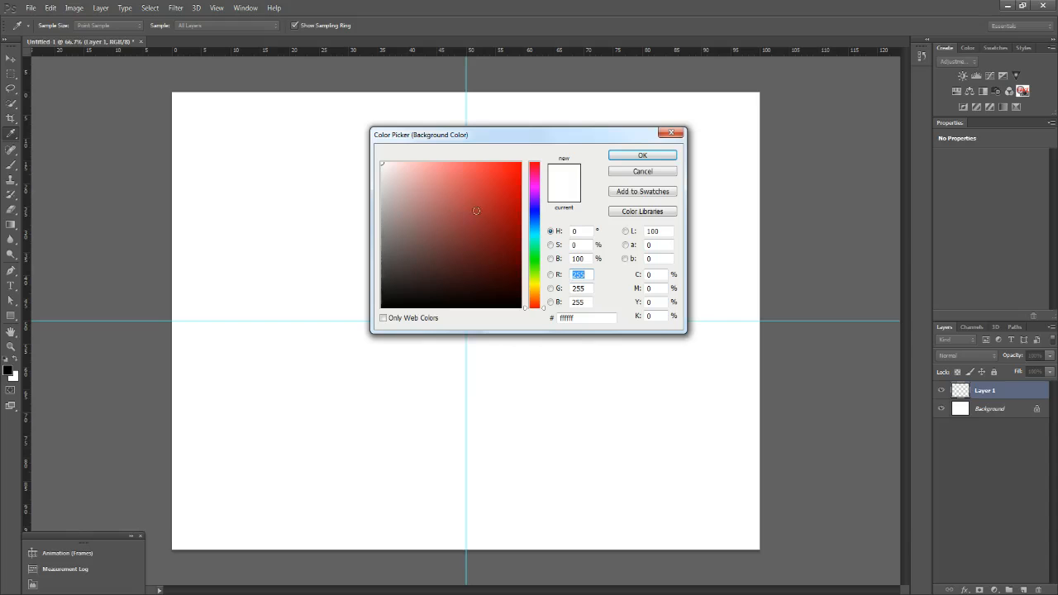
pyautogui.moveTo(496, 208)
pyautogui.mouseDown()
pyautogui.moveTo(508, 213)
pyautogui.moveTo(430, 197)
pyautogui.mouseUp()
pyautogui.click(536, 212)
pyautogui.moveTo(536, 214)
pyautogui.mouseDown()
pyautogui.moveTo(536, 224)
pyautogui.moveTo(523, 203)
pyautogui.mouseUp()
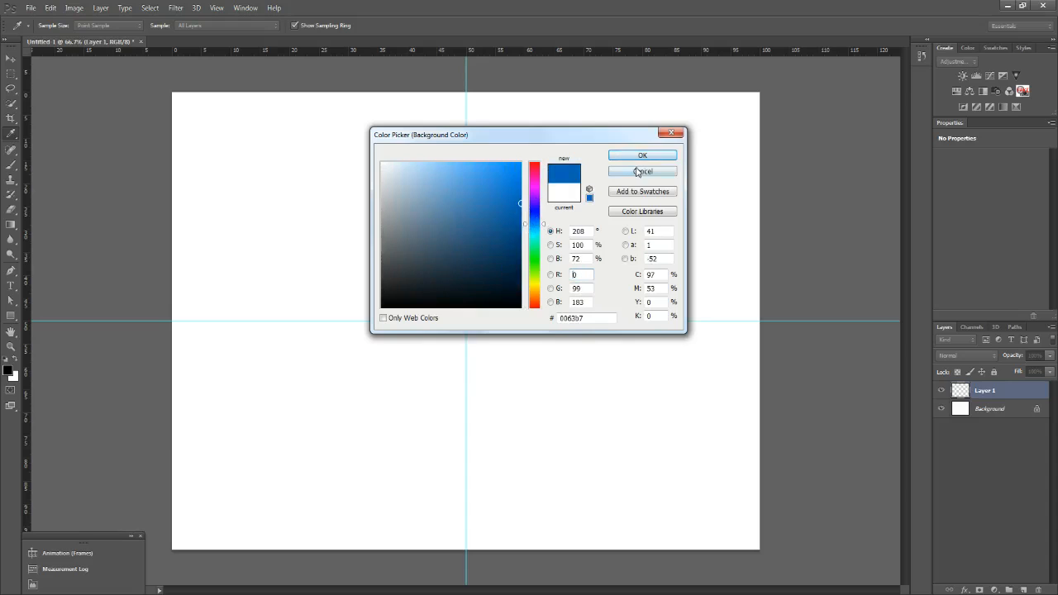
pyautogui.moveTo(515, 196); pyautogui.dragTo(574, 135)
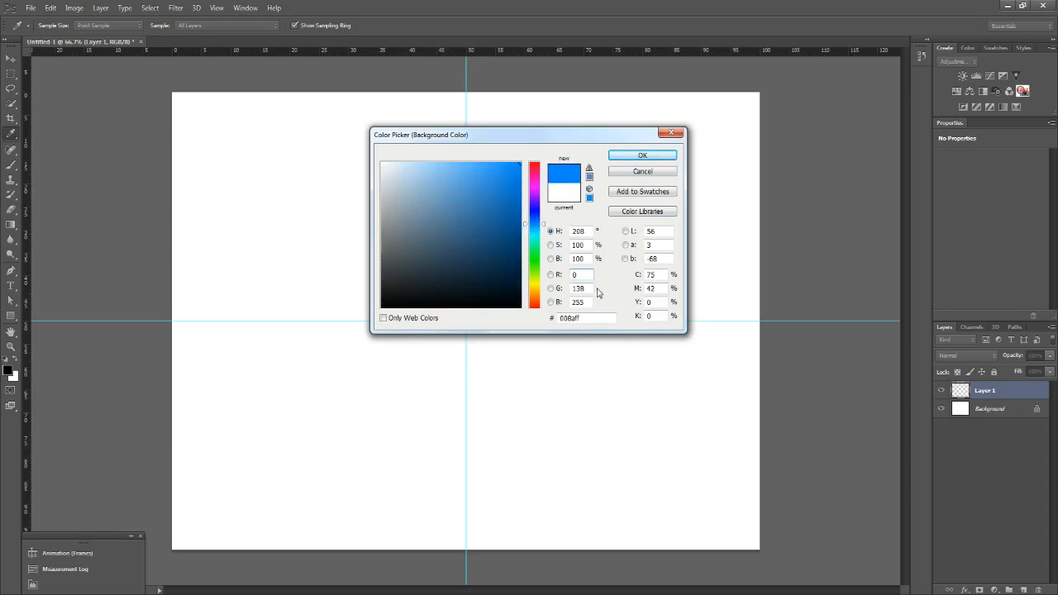
pyautogui.click(591, 318)
pyautogui.click(627, 160)
# - Fill a rectangular marquee about 53% wide and 22% high on Layer 1 with the blue background colour, and deselect
pyautogui.press('m')
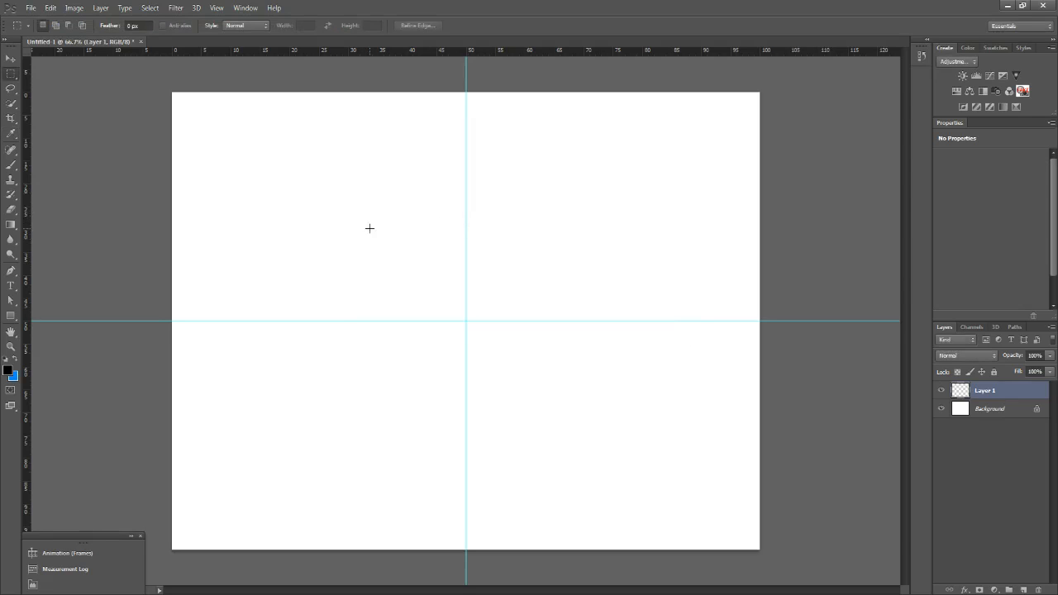
pyautogui.moveTo(372, 236); pyautogui.dragTo(685, 338)
pyautogui.hotkey('ctrl', 'BackSpace')
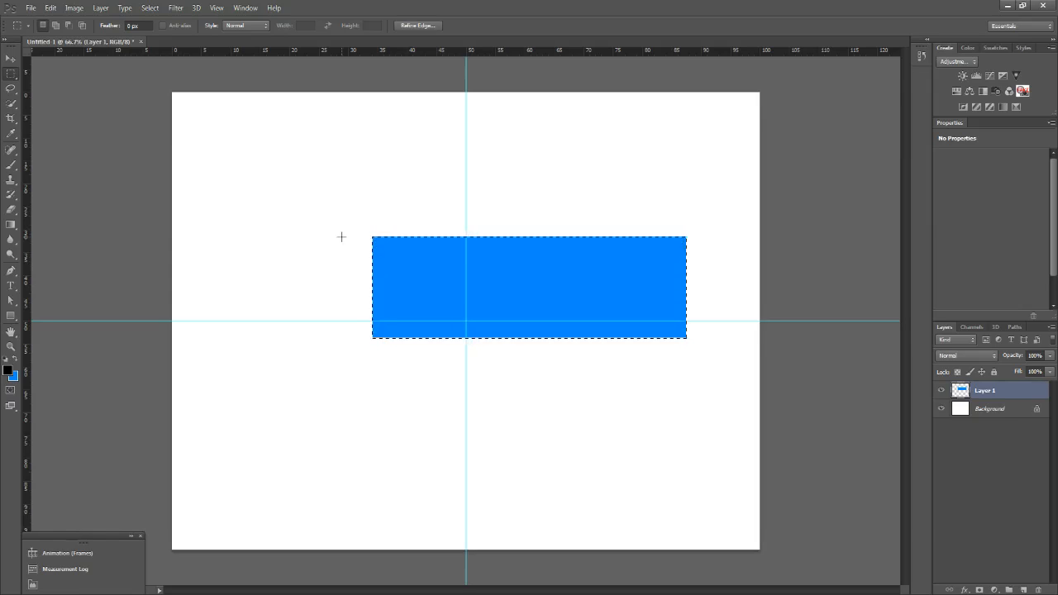
pyautogui.hotkey('ctrl', 'd')
pyautogui.hotkey('ctrl', 'z')
# - Duplicate Layer 1 and reduce the opacity of the original lower layer to 38%
pyautogui.moveTo(1006, 394)
pyautogui.mouseDown()
pyautogui.moveTo(1023, 589)
pyautogui.moveTo(1004, 389)
pyautogui.mouseUp()
pyautogui.hotkey('ctrl', 'j')
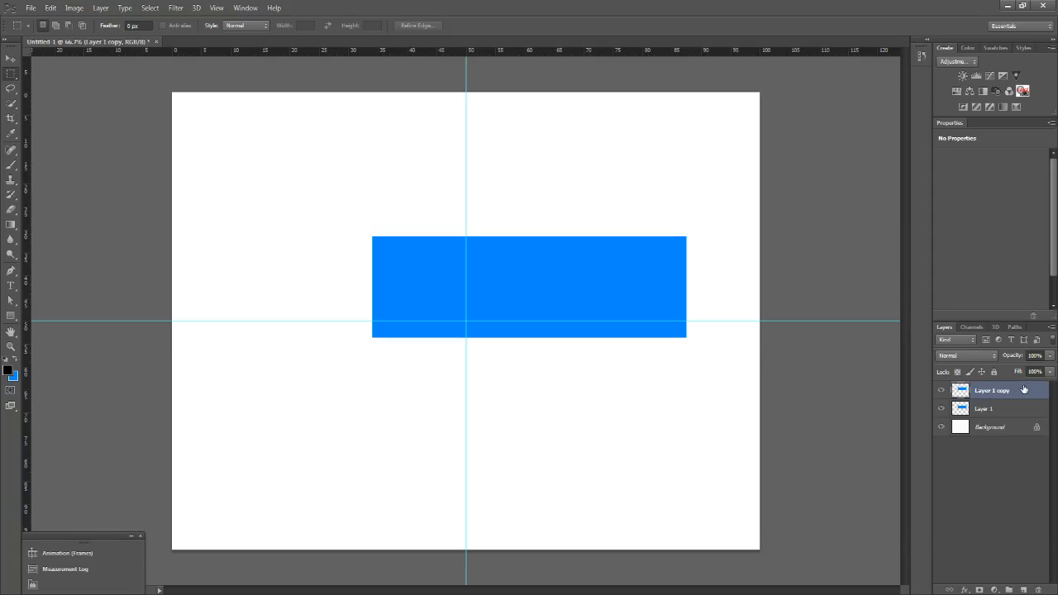
pyautogui.click(996, 411)
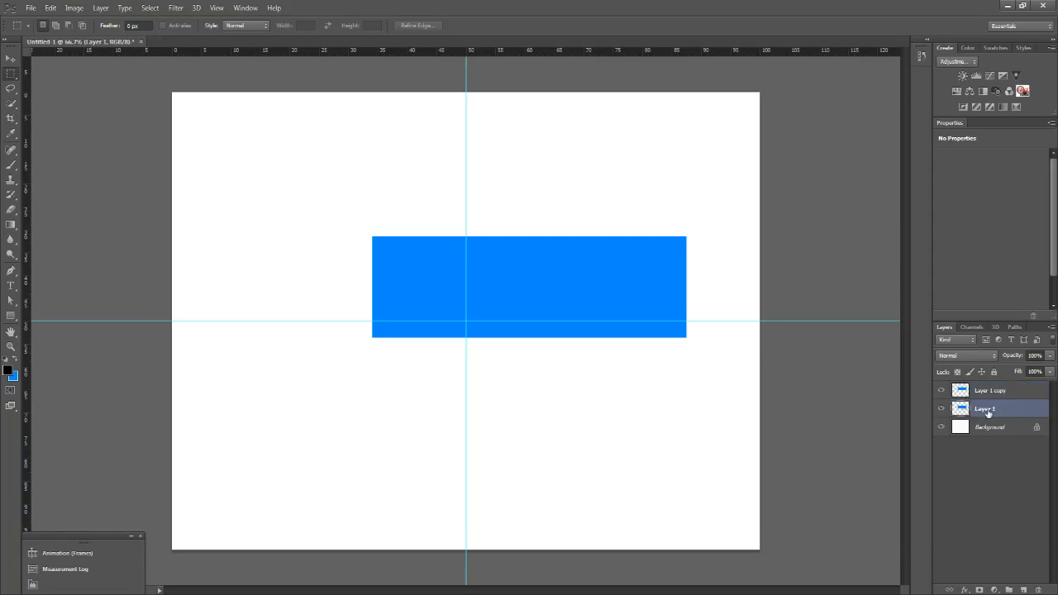
pyautogui.click(1049, 356)
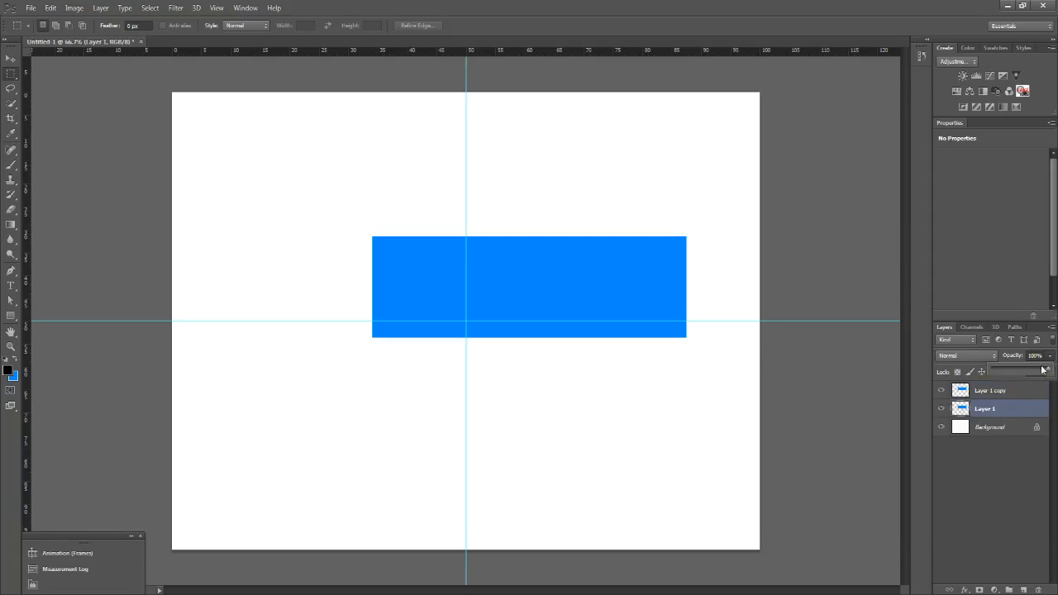
pyautogui.moveTo(1045, 372); pyautogui.dragTo(1014, 372)
# - Move Layer 1 straight down about 40 pixels so it forms a strip below the copied rectangle
pyautogui.press('v')
pyautogui.press('Down')
pyautogui.press('Down')
pyautogui.press('Down')
pyautogui.press('Down')
pyautogui.press('Down')
pyautogui.press('Down')
pyautogui.press('Down')
pyautogui.press('Down')
pyautogui.press('Down')
pyautogui.press('Down')
pyautogui.press('Down')
pyautogui.press('Down')
pyautogui.press('Down')
pyautogui.press('Down')
pyautogui.press('Down')
pyautogui.press('Down')
pyautogui.press('Down')
pyautogui.press('Down')
pyautogui.press('Down')
pyautogui.press('Down')
pyautogui.press('Down')
pyautogui.press('Down')
pyautogui.press('Down')
pyautogui.press('Down')
pyautogui.press('Down')
pyautogui.press('Down')
pyautogui.press('Down')
pyautogui.press('Down')
pyautogui.press('Down')
pyautogui.press('Down')
pyautogui.press('Down')
pyautogui.press('Down')
pyautogui.press('Down')
pyautogui.press('Down')
pyautogui.press('Down')
pyautogui.press('Down')
pyautogui.press('Down')
pyautogui.press('Down')
pyautogui.press('Down')
pyautogui.press('Down')
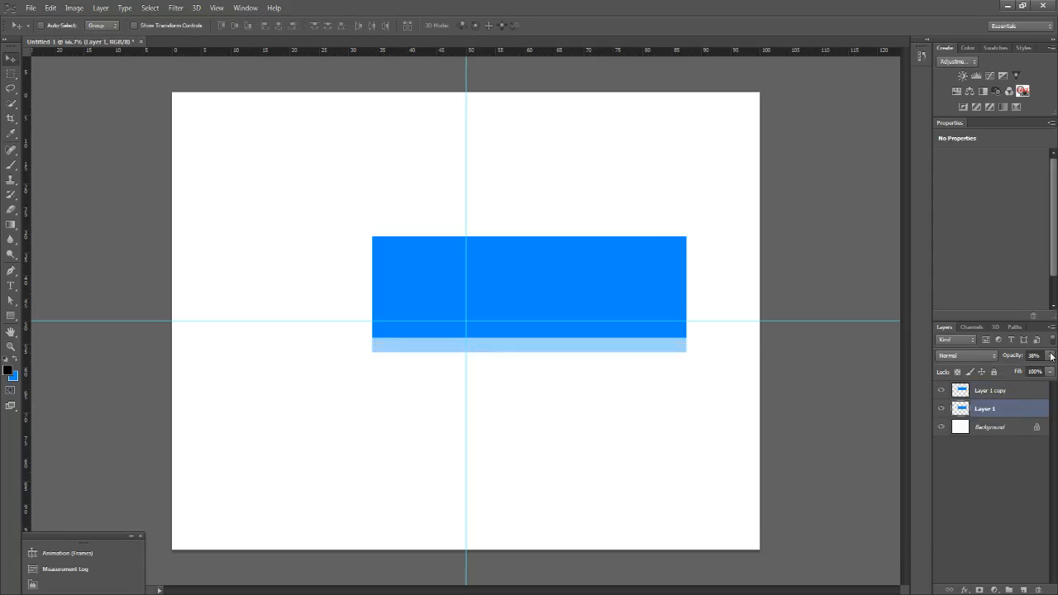
# - Move Layer 1 left and down beneath the copied rectangle, placing its upper-left corner about 22% across and 40% down the canvas
pyautogui.press('Left')
pyautogui.press('Left')
pyautogui.press('Left')
pyautogui.press('Left')
pyautogui.press('Left')
pyautogui.press('Left')
pyautogui.press('Left')
pyautogui.press('Left')
pyautogui.press('Left')
pyautogui.press('Left')
pyautogui.press('Left')
pyautogui.press('Left')
pyautogui.press('Left')
pyautogui.press('Left')
pyautogui.press('Left')
pyautogui.press('Left')
pyautogui.press('Left')
pyautogui.press('Left')
pyautogui.press('Left')
pyautogui.press('Left')
pyautogui.press('Left')
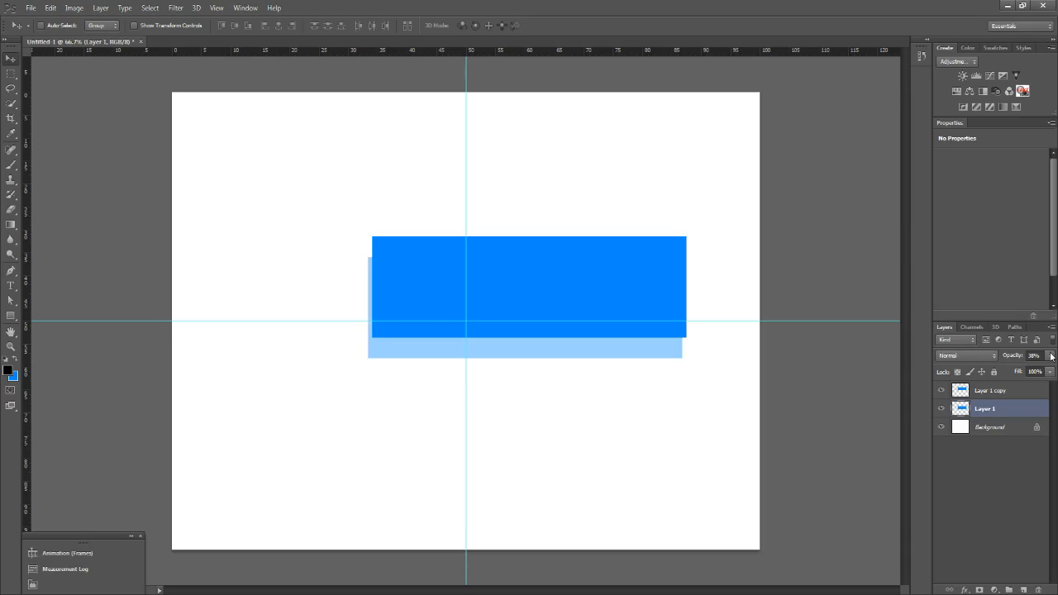
pyautogui.press('Left')
pyautogui.press('Left')
pyautogui.press('Left')
pyautogui.press('Left')
pyautogui.press('Left')
pyautogui.press('Left')
pyautogui.press('Left')
pyautogui.press('Left')
pyautogui.press('Left')
pyautogui.press('Left')
pyautogui.press('Left')
pyautogui.press('Left')
pyautogui.press('Left')
pyautogui.press('Left')
pyautogui.press('Left')
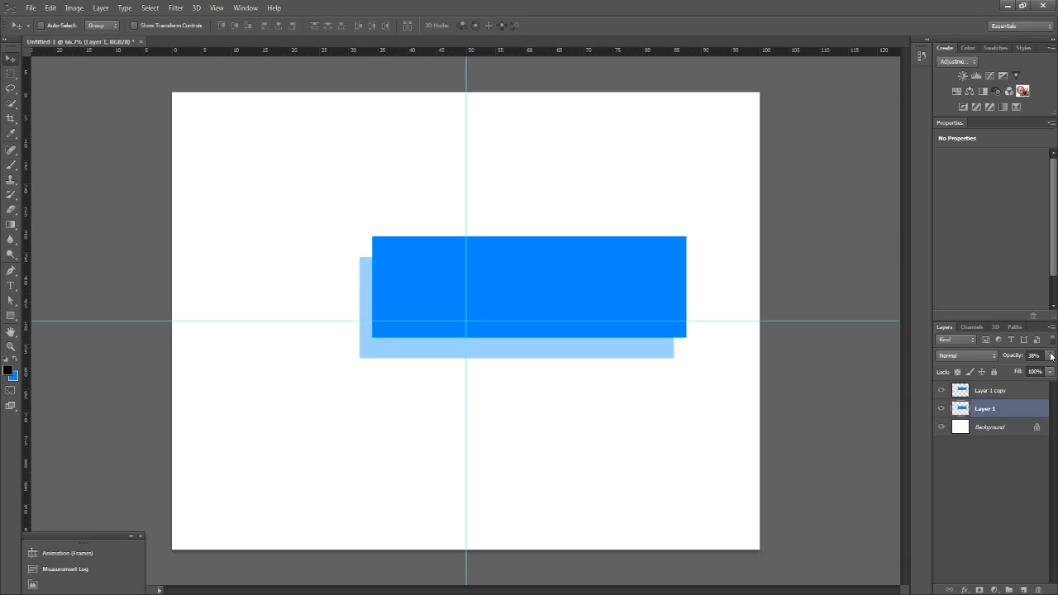
pyautogui.press('Left')
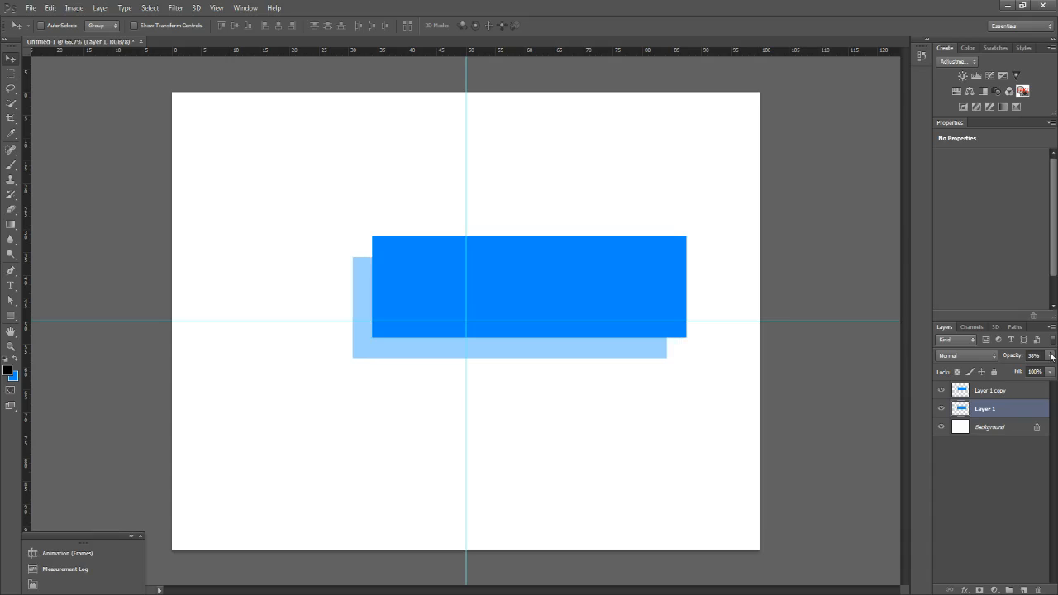
pyautogui.moveTo(446, 337); pyautogui.dragTo(403, 359)
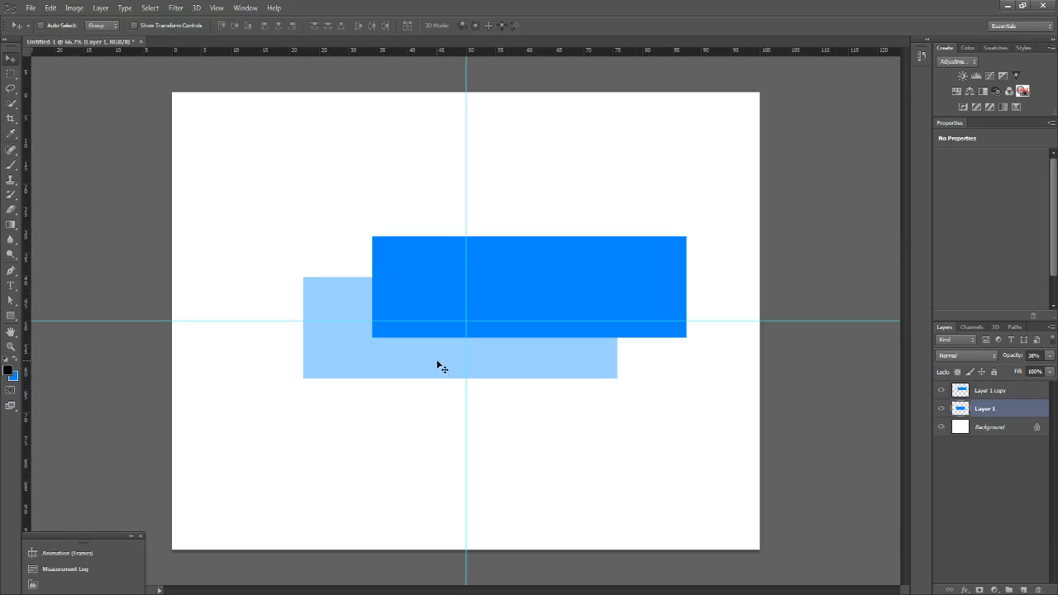
# - Nudge Layer 1 a few pixels down and right to fine-tune its offset from the copied rectangle
pyautogui.press('Down')
pyautogui.press('Down')
pyautogui.press('Down')
pyautogui.press('Down')
pyautogui.press('Right')
pyautogui.press('Right')
pyautogui.press('Right')
pyautogui.press('Right')
pyautogui.press('Right')
pyautogui.press('Right')
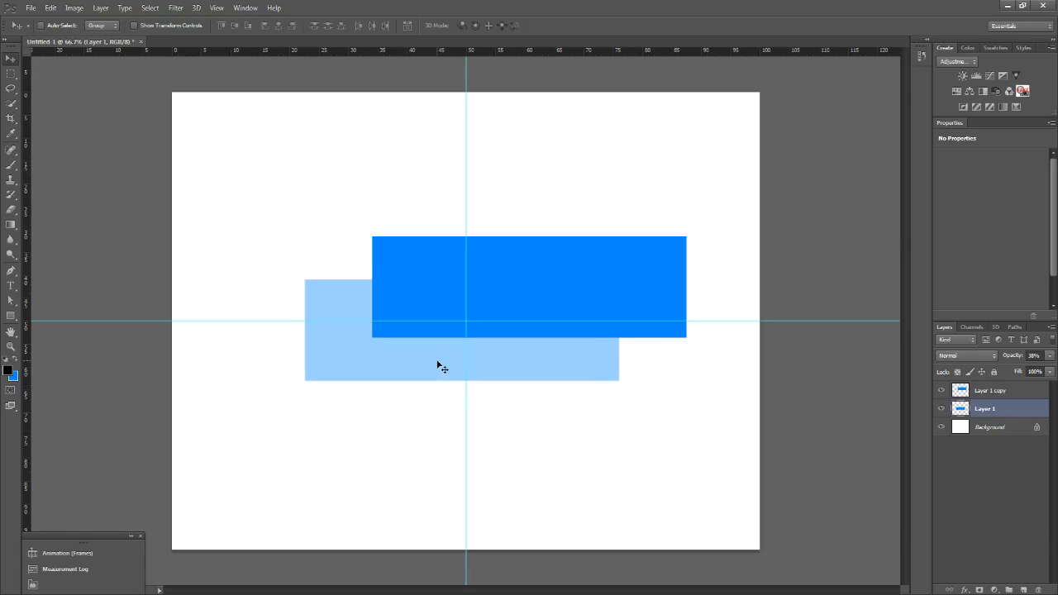
pyautogui.press('Down')
pyautogui.press('Down')
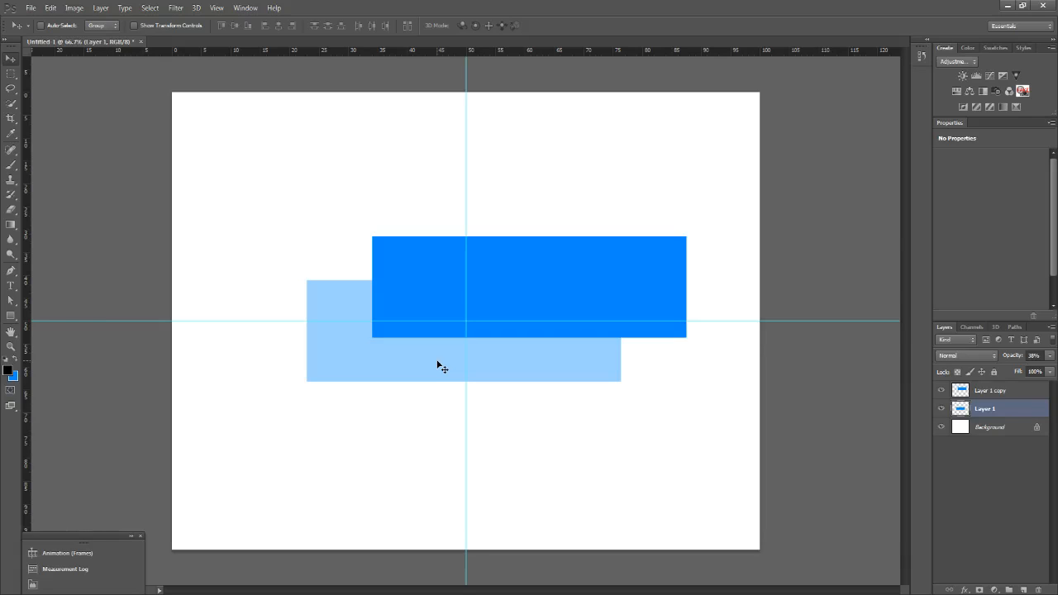
pyautogui.press('Left')
pyautogui.press('Left')
pyautogui.press('Left')
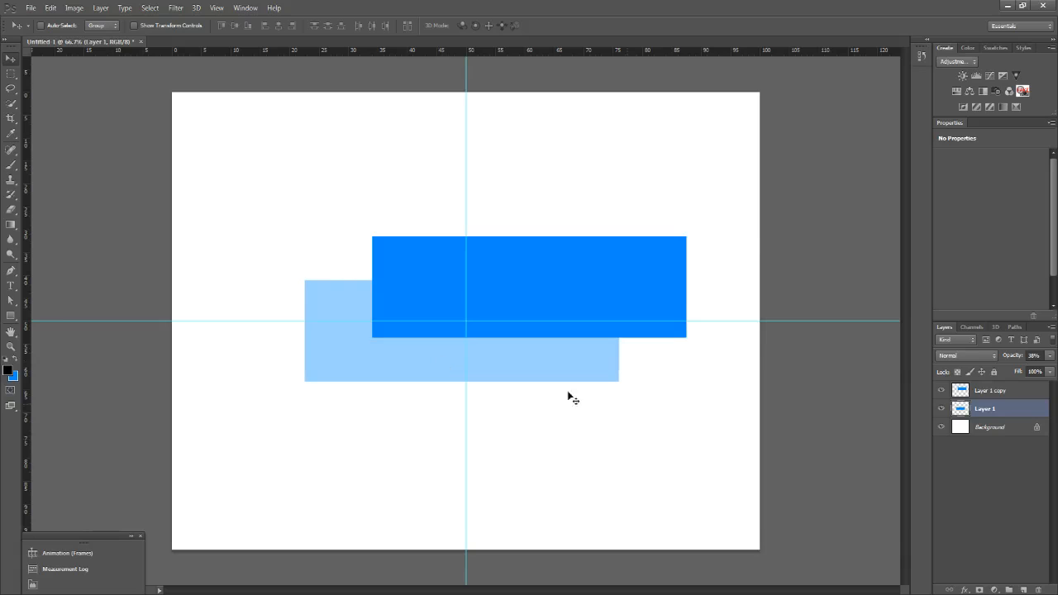
# - Set the opacity of Layer 1 to 100%
pyautogui.click(1034, 356)
pyautogui.write('100')
pyautogui.press('Return')
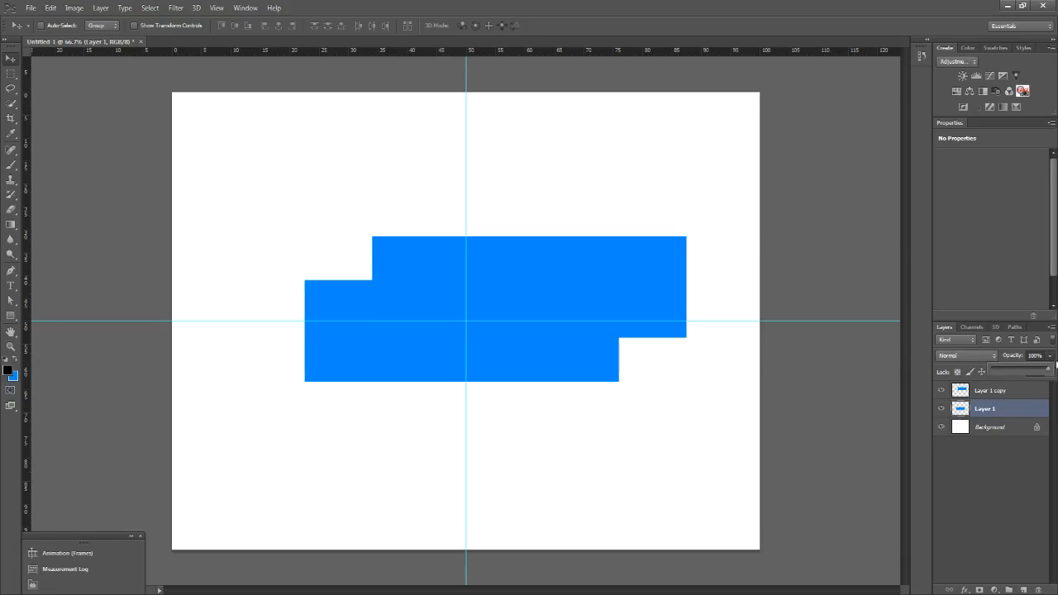
# - Apply a Color Overlay layer style to Layer 1 in a darker blue, hex 0068c1
pyautogui.doubleClick(1007, 411)
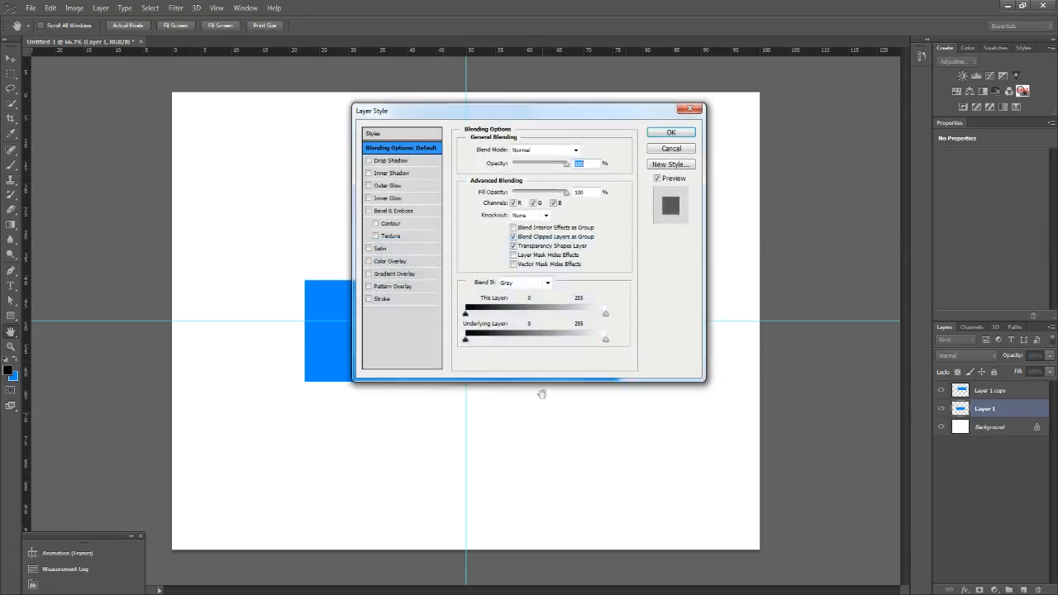
pyautogui.click(396, 261)
pyautogui.click(585, 151)
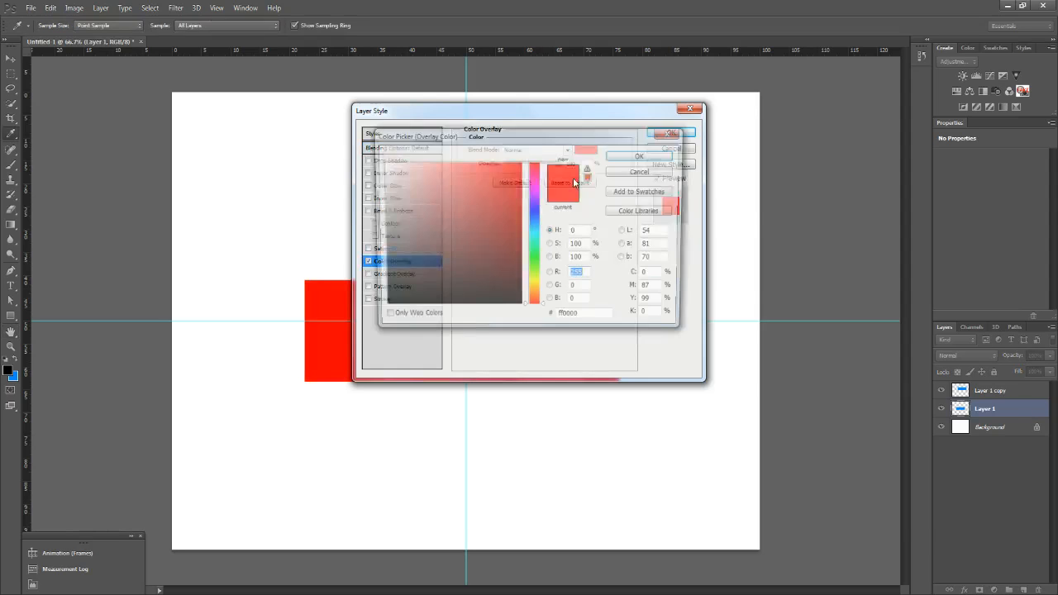
pyautogui.click(643, 171)
pyautogui.moveTo(594, 111); pyautogui.dragTo(826, 254)
pyautogui.click(818, 293)
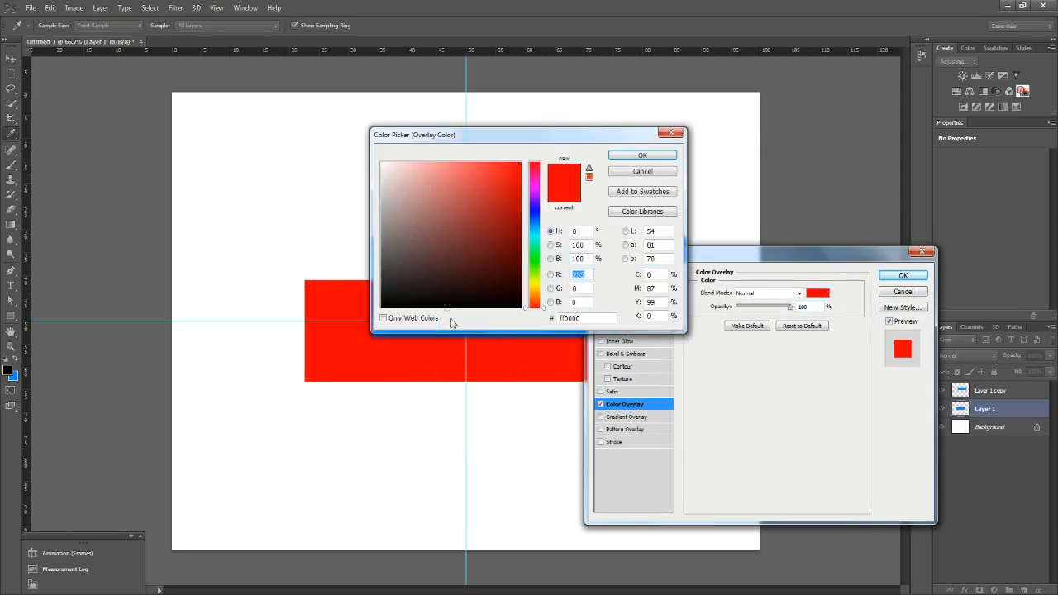
pyautogui.click(499, 331)
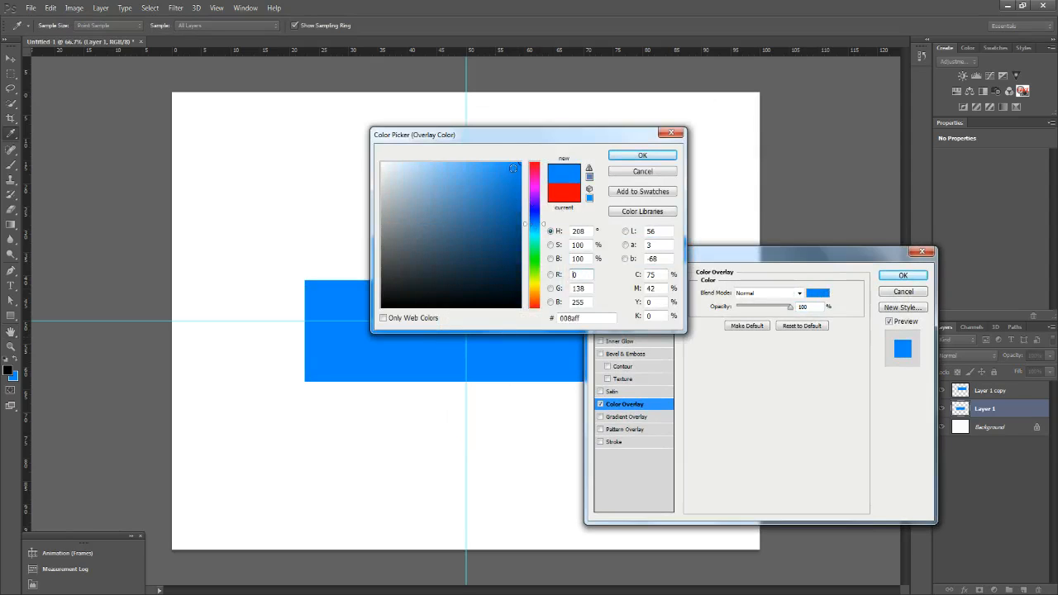
pyautogui.moveTo(515, 168); pyautogui.dragTo(530, 197)
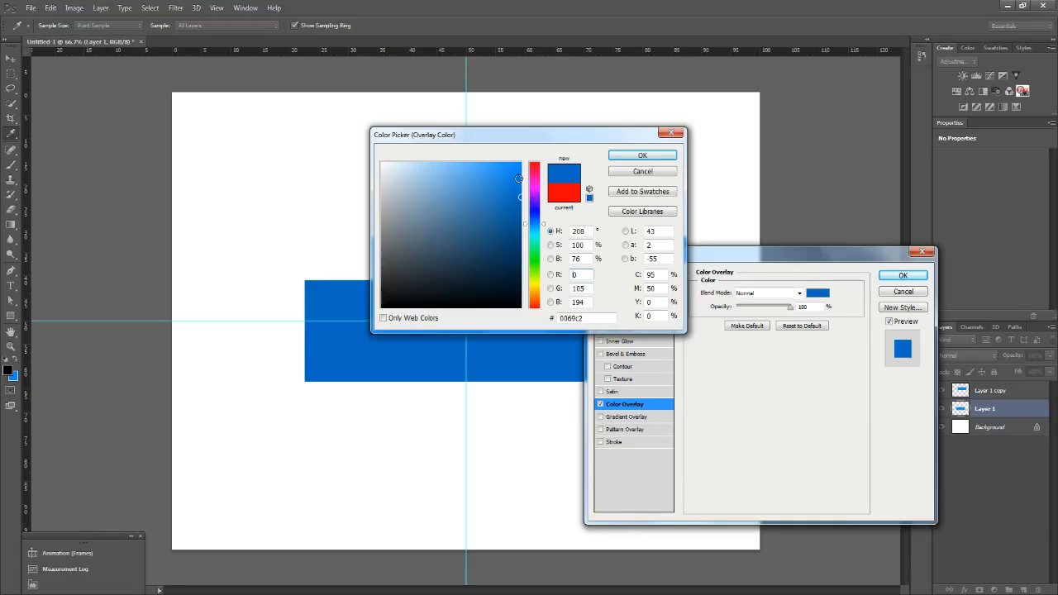
pyautogui.click(528, 198)
pyautogui.click(643, 155)
pyautogui.click(903, 276)
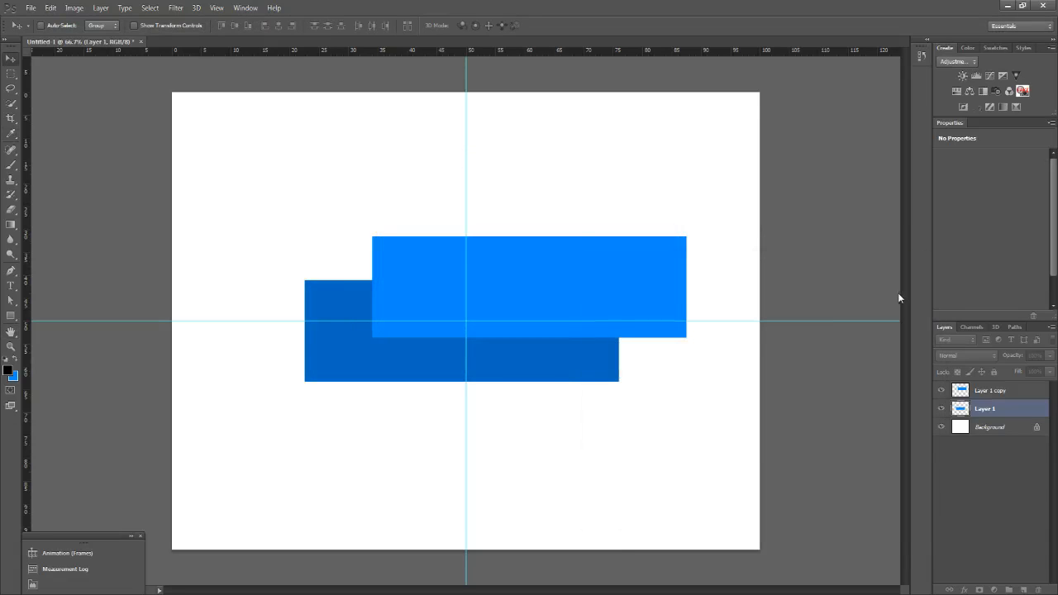
pyautogui.click(1026, 395)
pyautogui.click(1023, 408)
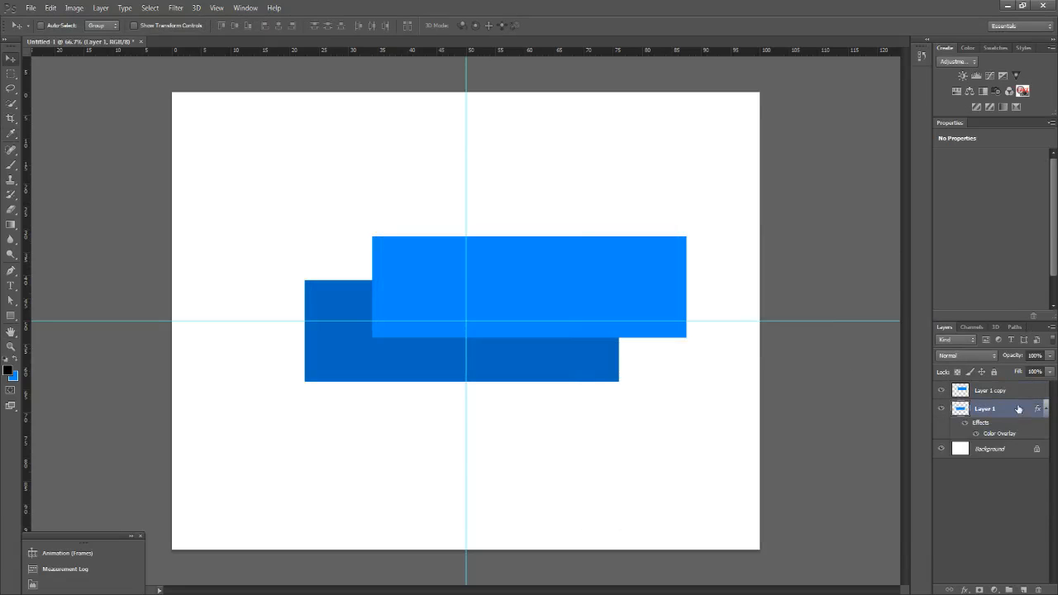
pyautogui.click(1023, 396)
pyautogui.click(1010, 413)
pyautogui.click(73, 8)
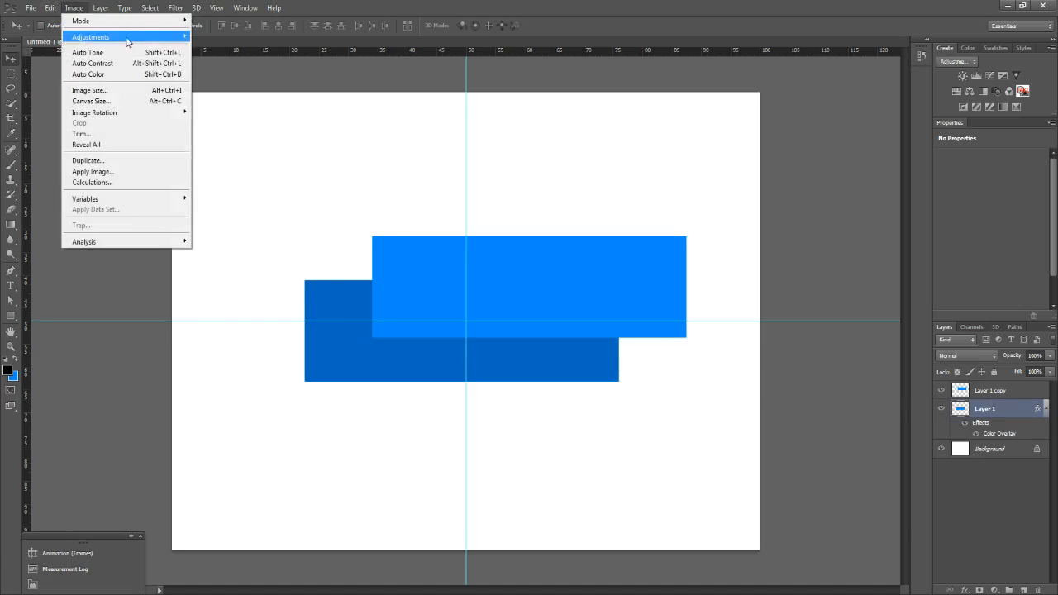
pyautogui.moveTo(128, 42)
pyautogui.click(73, 7)
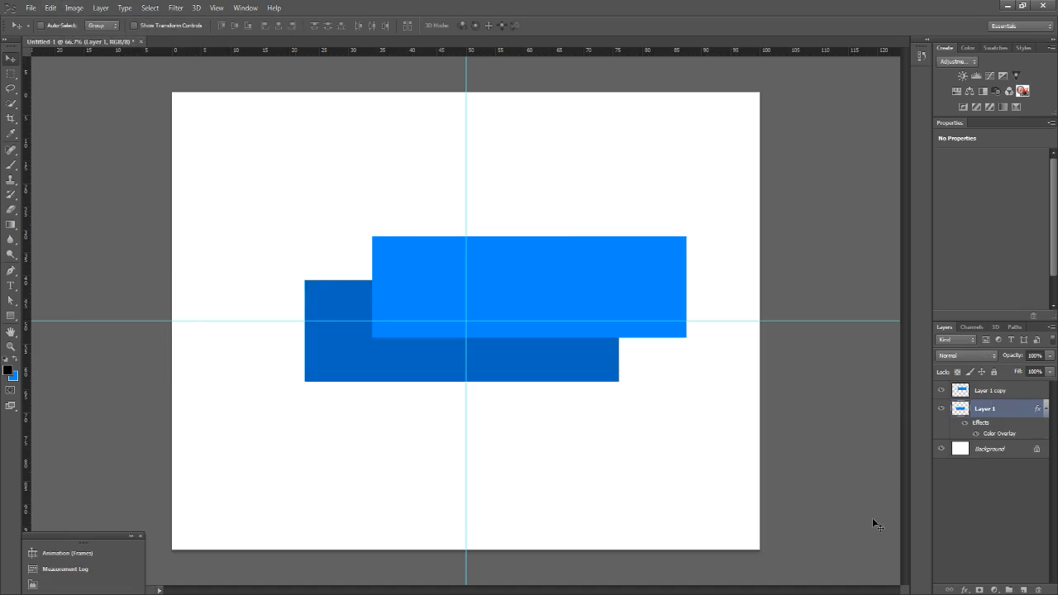
# - Create a new empty layer directly above Layer 1 copy
pyautogui.click(10, 347)
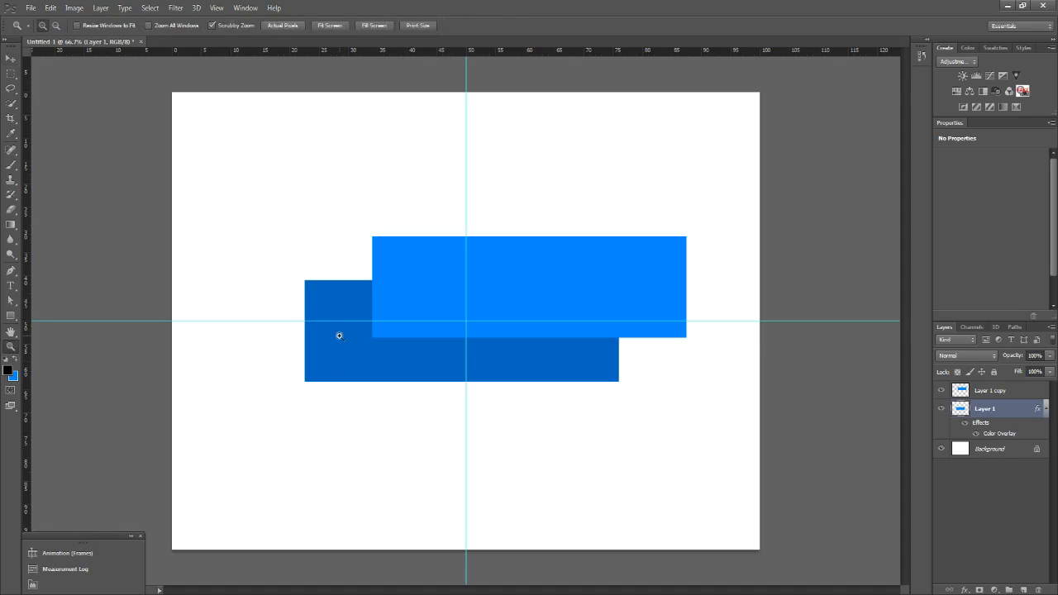
pyautogui.press('v')
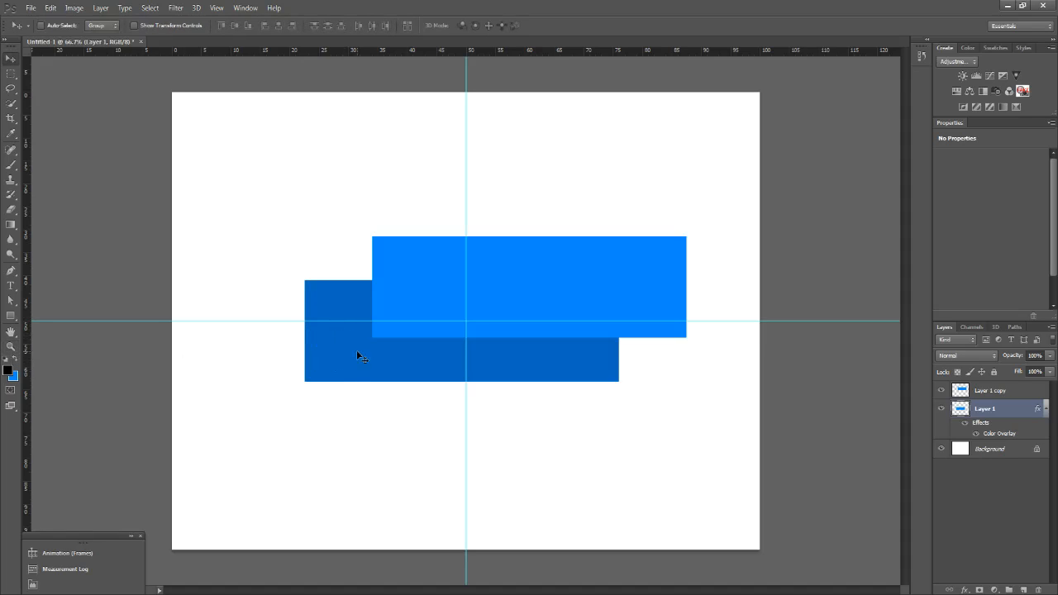
pyautogui.press('z')
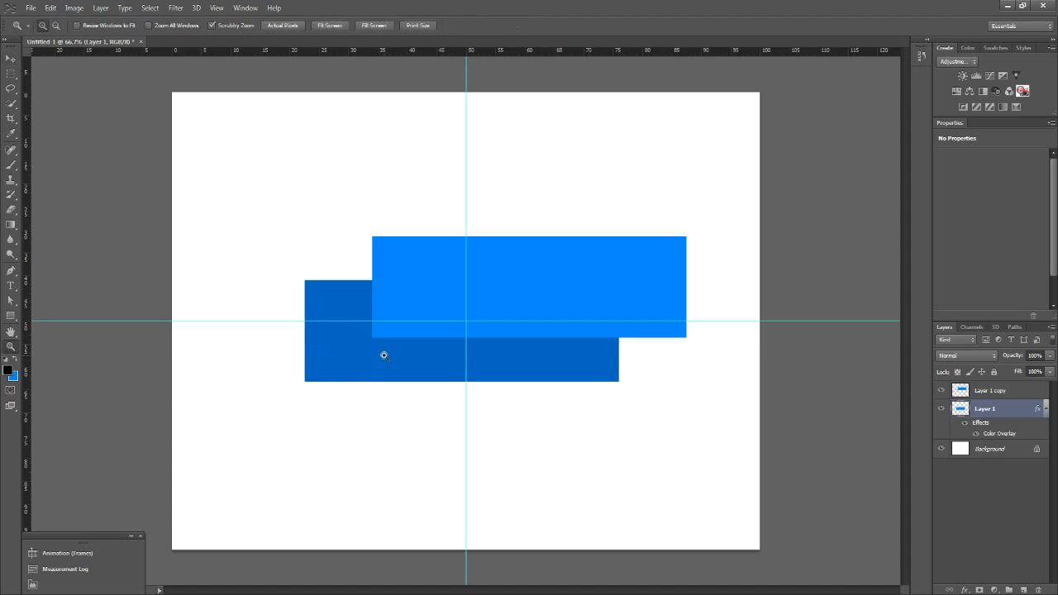
pyautogui.click(380, 346)
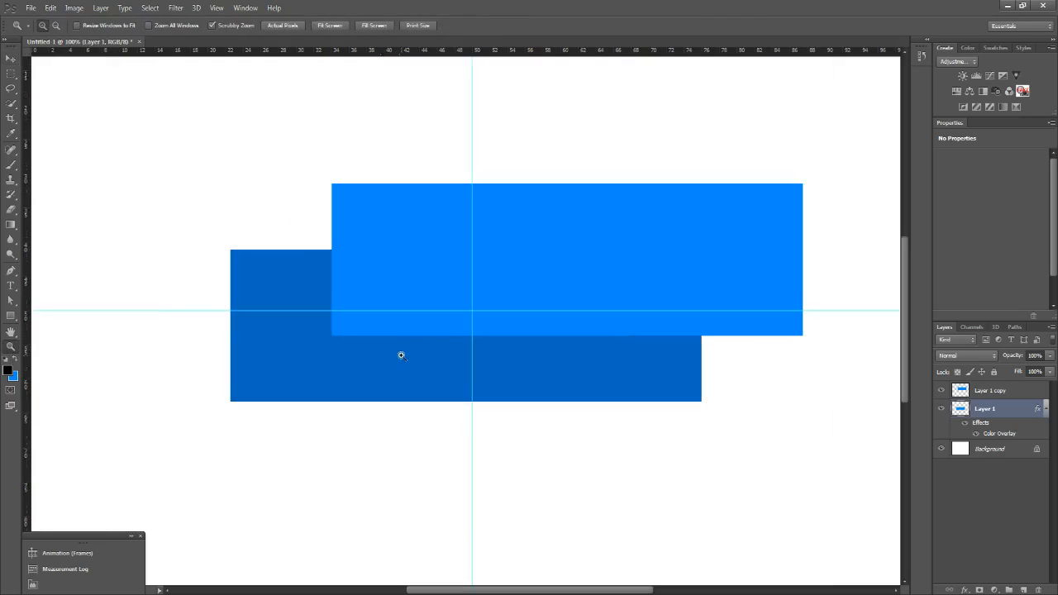
pyautogui.click(358, 364)
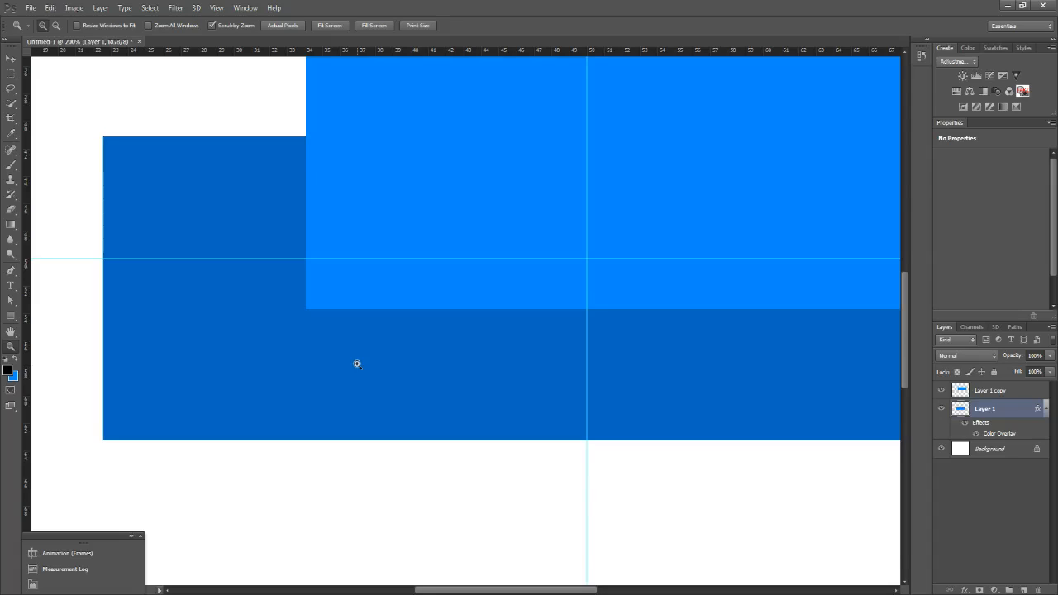
pyautogui.click(1007, 394)
pyautogui.click(1024, 405)
pyautogui.click(1023, 393)
pyautogui.click(1025, 587)
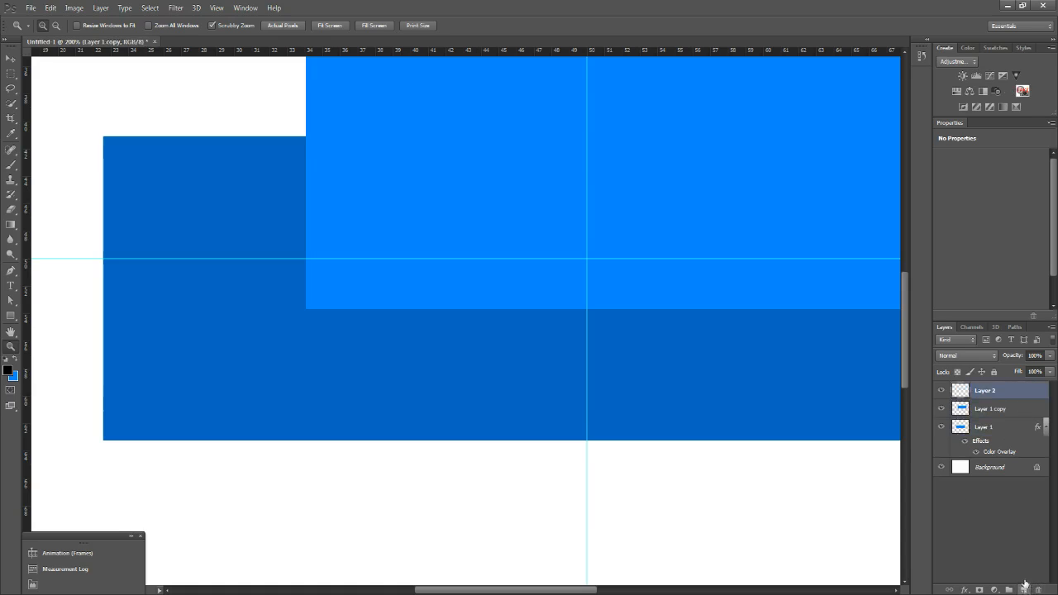
# - Add vertical guides at the bright rectangle's left edge and about 45% across, plus horizontal guides along both rectangles' lower edges
pyautogui.moveTo(30, 381); pyautogui.dragTo(307, 374)
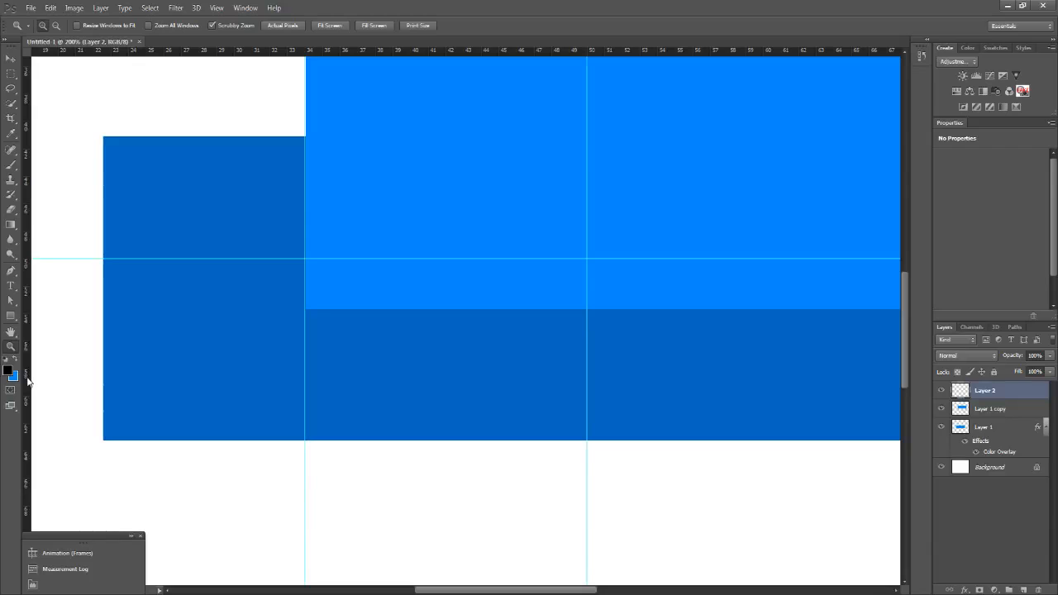
pyautogui.moveTo(35, 380); pyautogui.dragTo(494, 399)
pyautogui.moveTo(418, 53); pyautogui.dragTo(406, 309)
pyautogui.moveTo(456, 53); pyautogui.dragTo(398, 440)
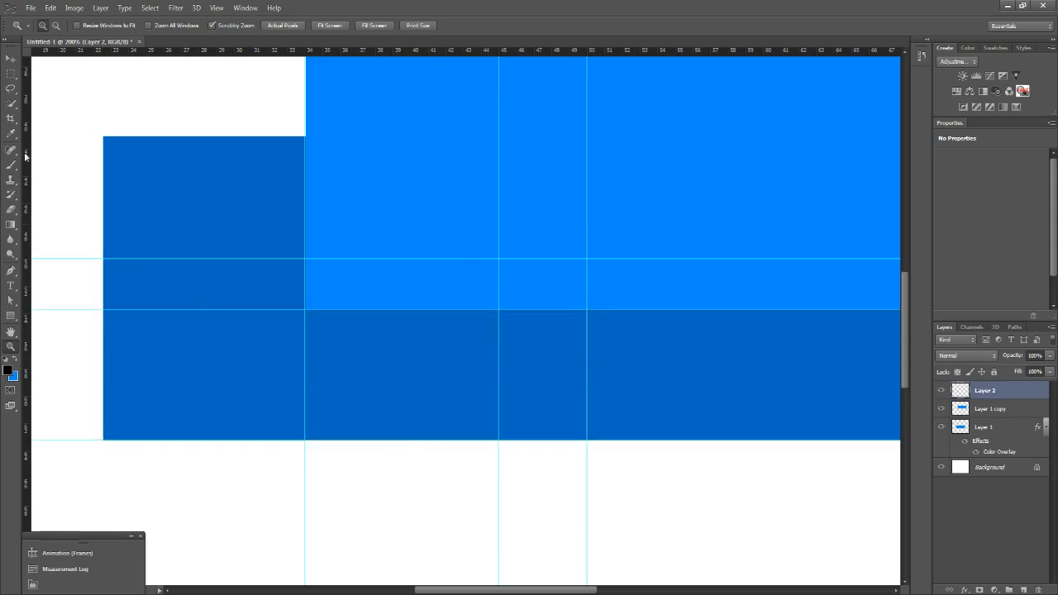
# - Select a right triangle with the Polygonal Lasso between the bright rectangle's lower-left corner, the 45% guide and the dark rectangle's lower edge
pyautogui.click(11, 87)
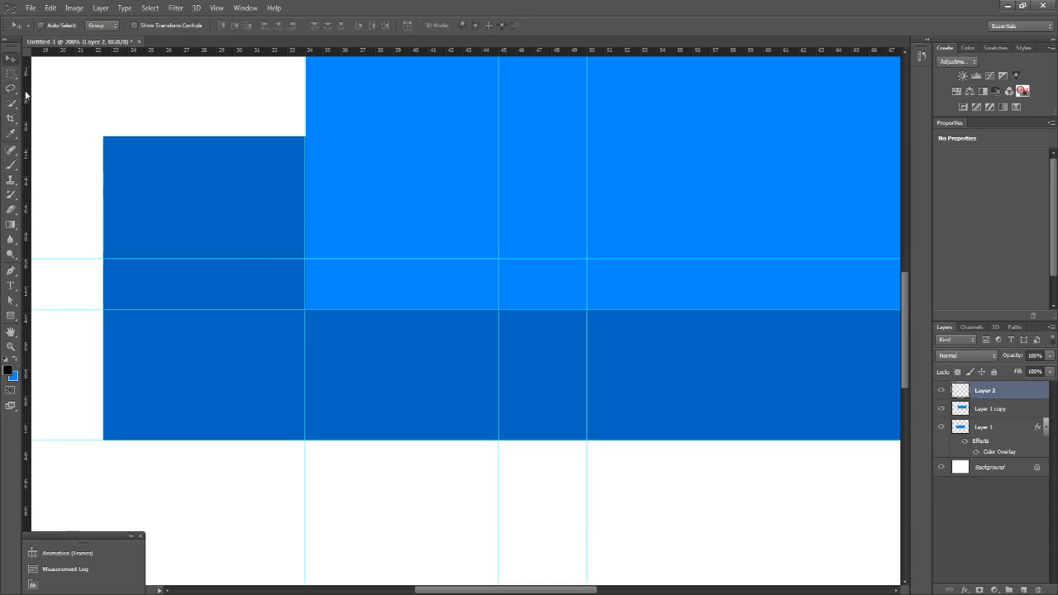
pyautogui.click(14, 87)
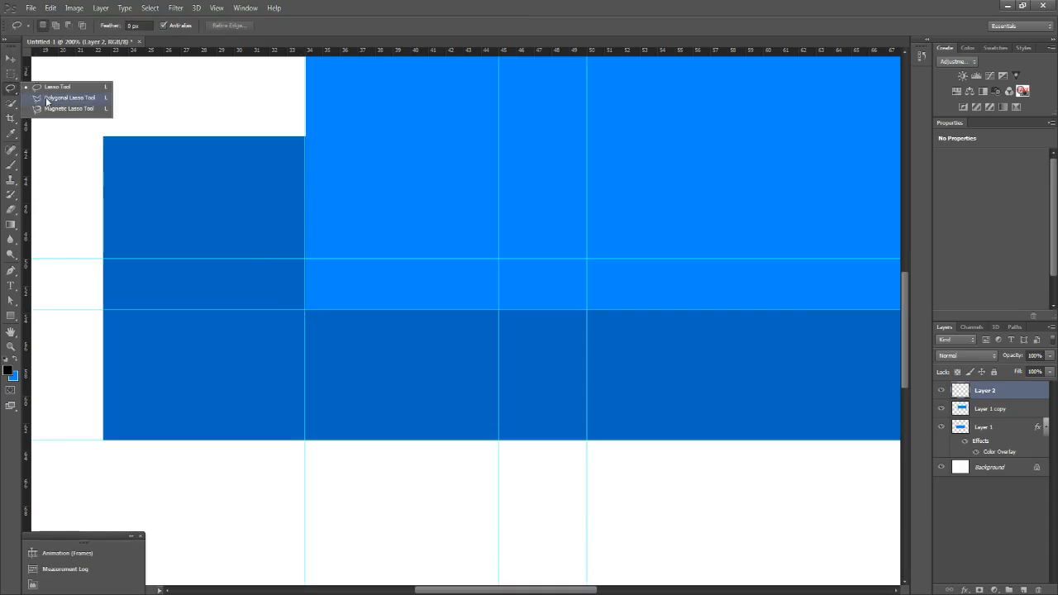
pyautogui.click(50, 98)
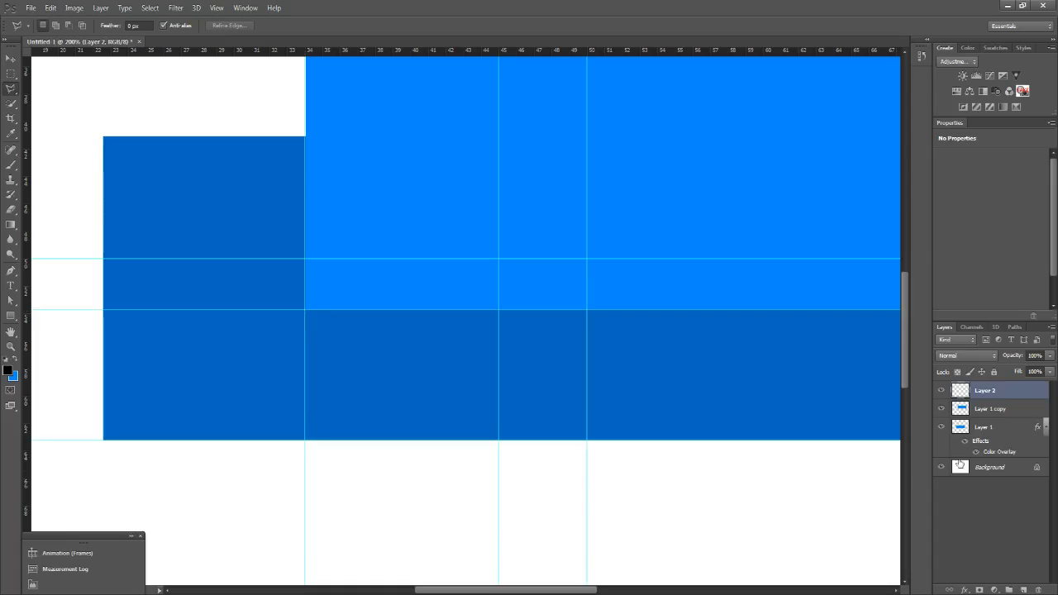
pyautogui.click(306, 310)
pyautogui.click(499, 439)
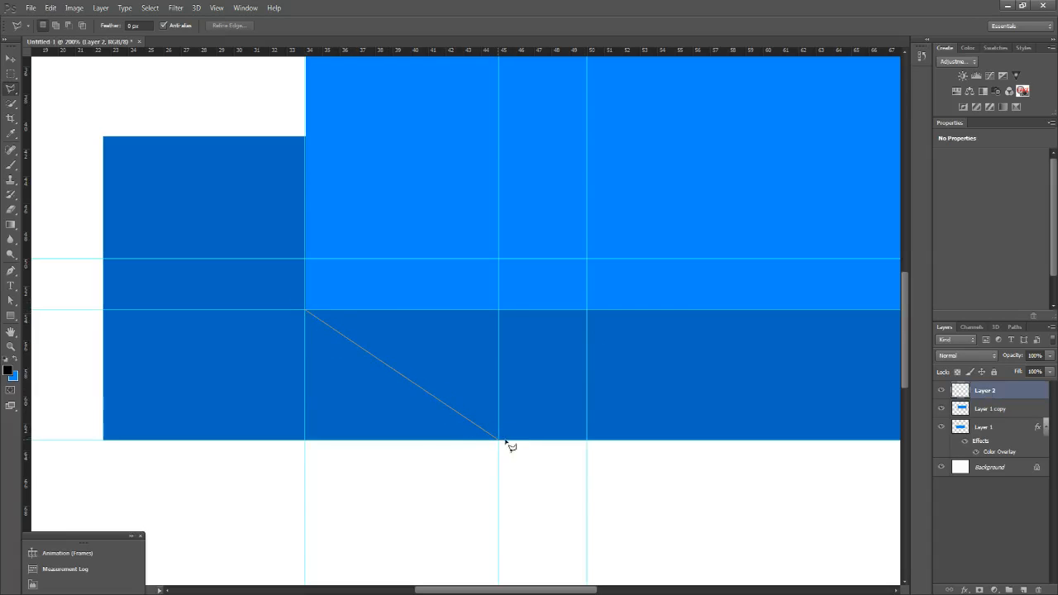
pyautogui.click(500, 311)
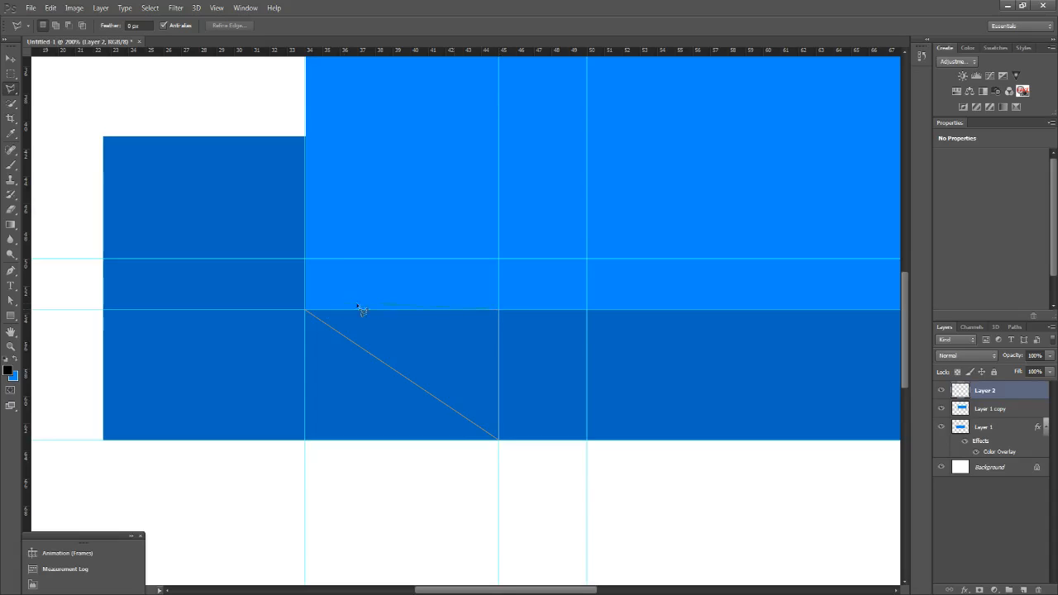
pyautogui.click(308, 311)
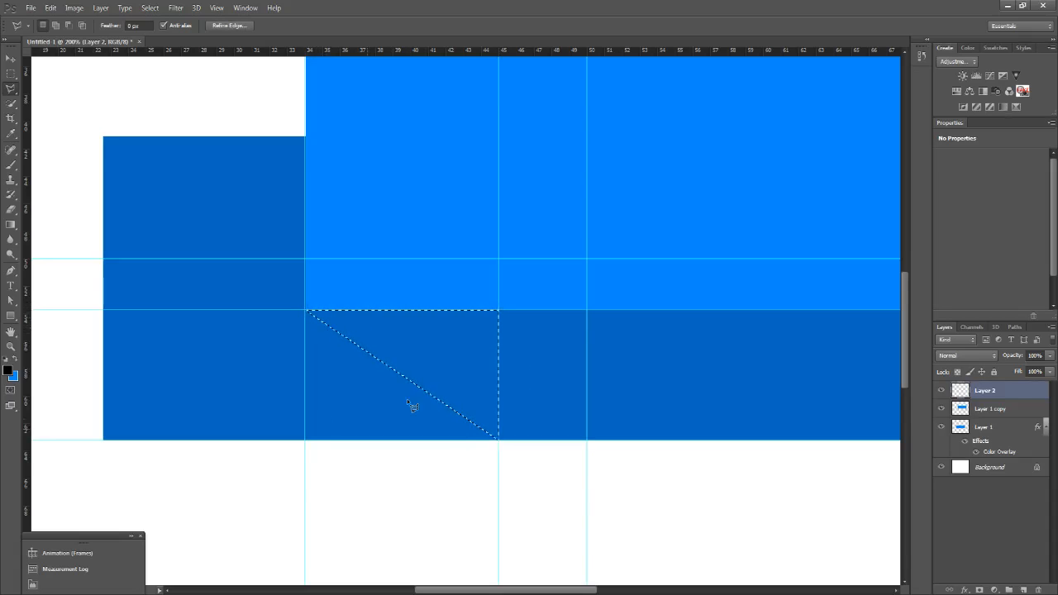
# - Set the background colour to a medium blue between the two rectangles' shades, hex 007be5
pyautogui.click(14, 376)
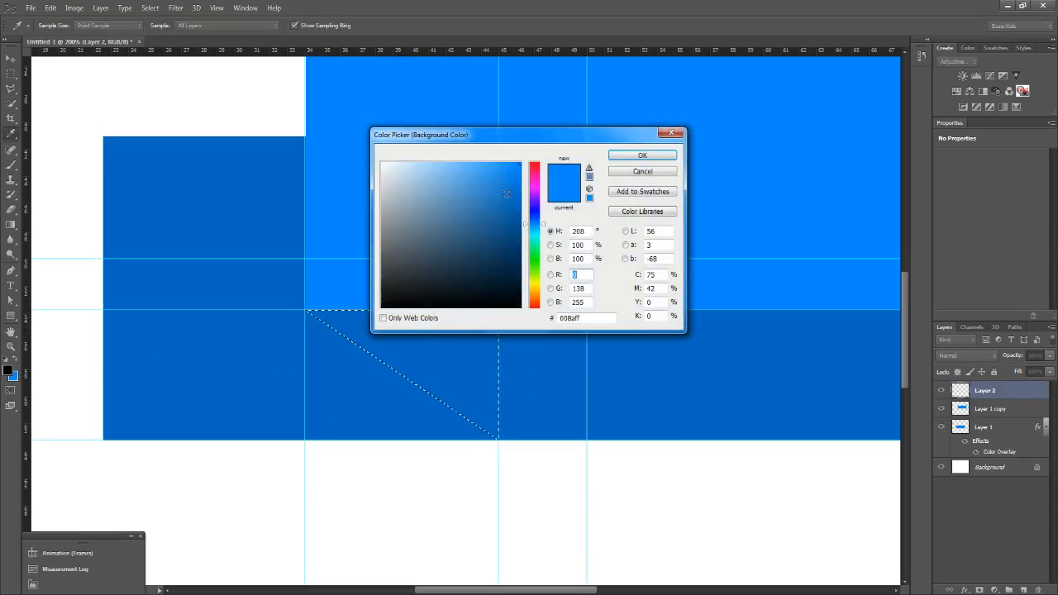
pyautogui.click(253, 369)
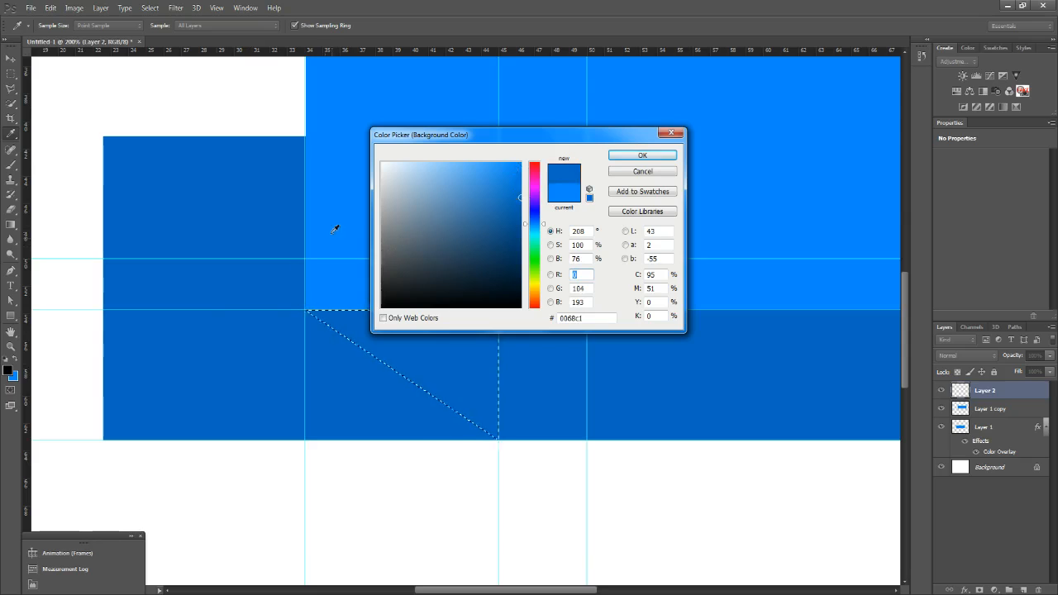
pyautogui.click(347, 222)
pyautogui.click(240, 330)
pyautogui.click(523, 180)
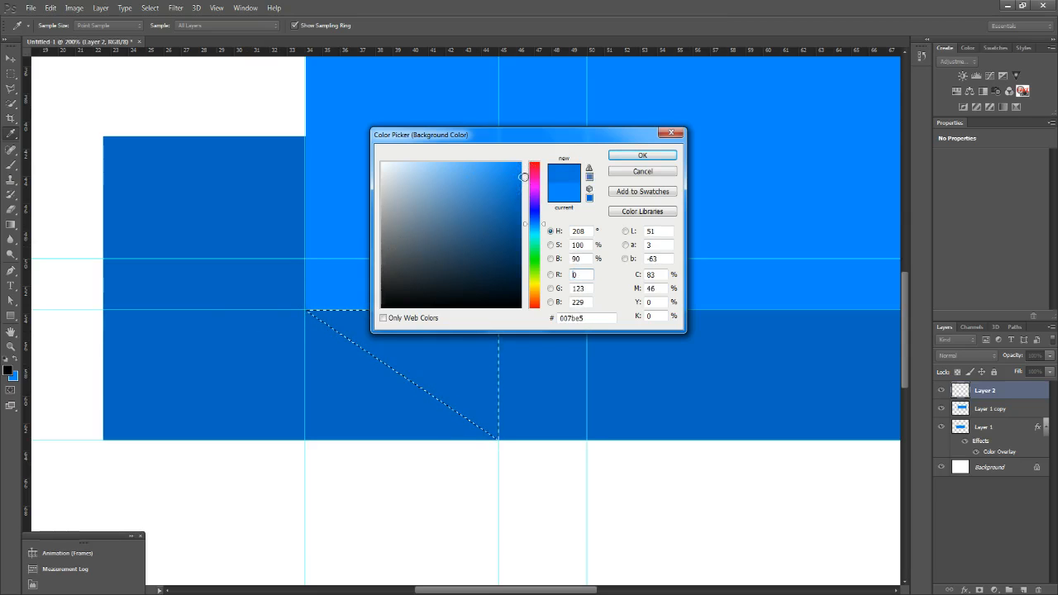
pyautogui.click(643, 155)
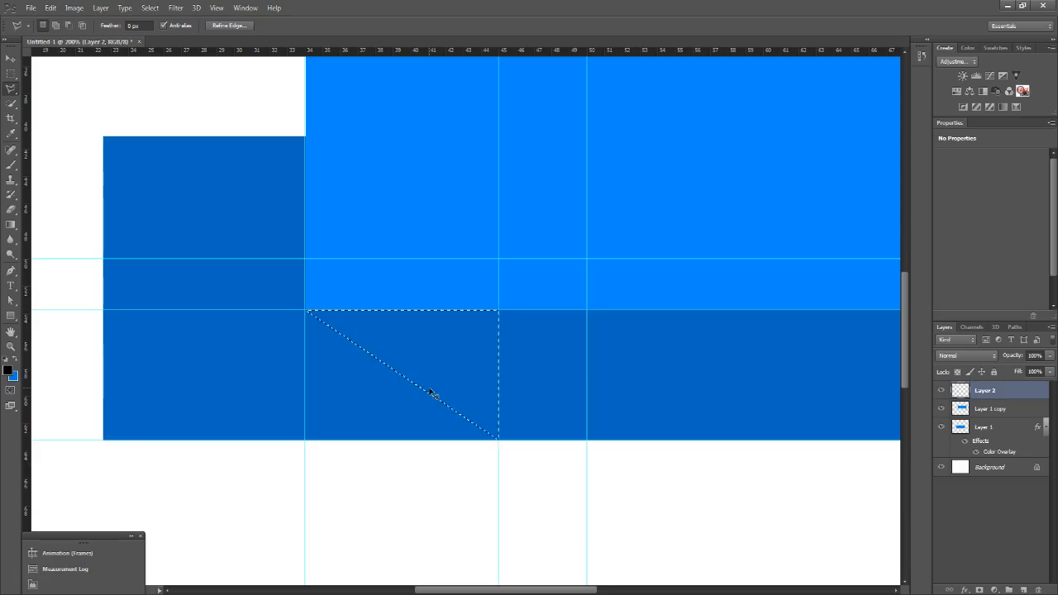
# - Fill the triangular selection on Layer 2 with the background colour, clear the selection and hide the guides
pyautogui.hotkey('ctrl', 'BackSpace')
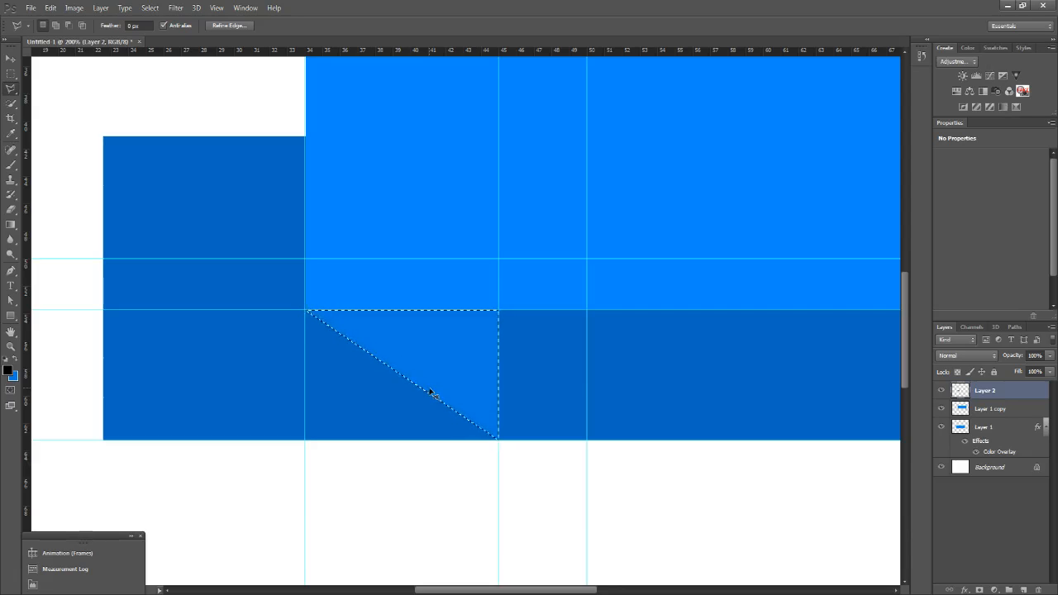
pyautogui.hotkey('ctrl', 'd')
pyautogui.click(10, 347)
pyautogui.rightClick(189, 360)
pyautogui.click(234, 388)
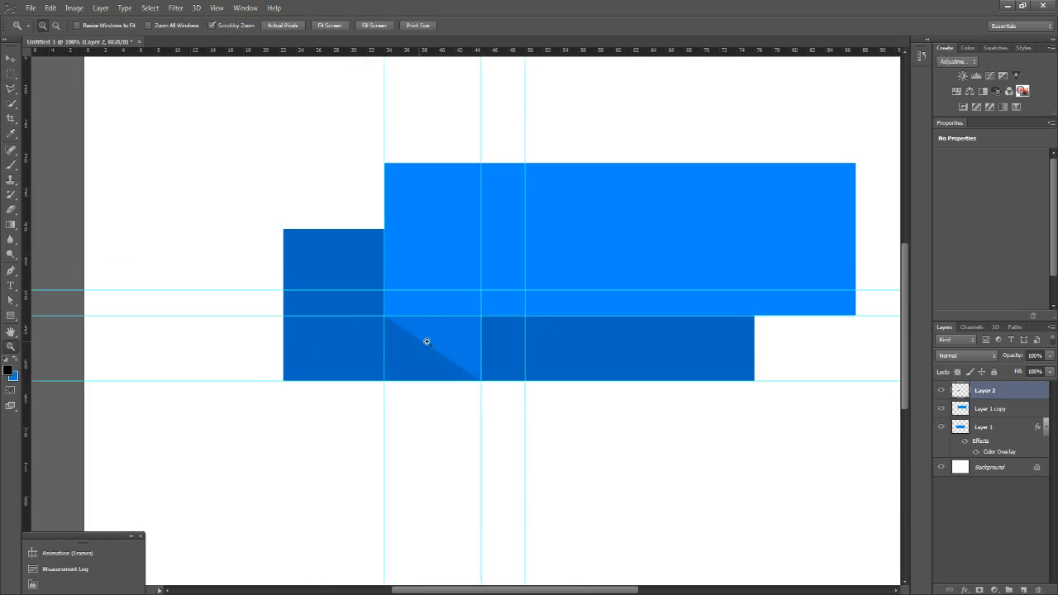
pyautogui.hotkey('ctrl', ';')
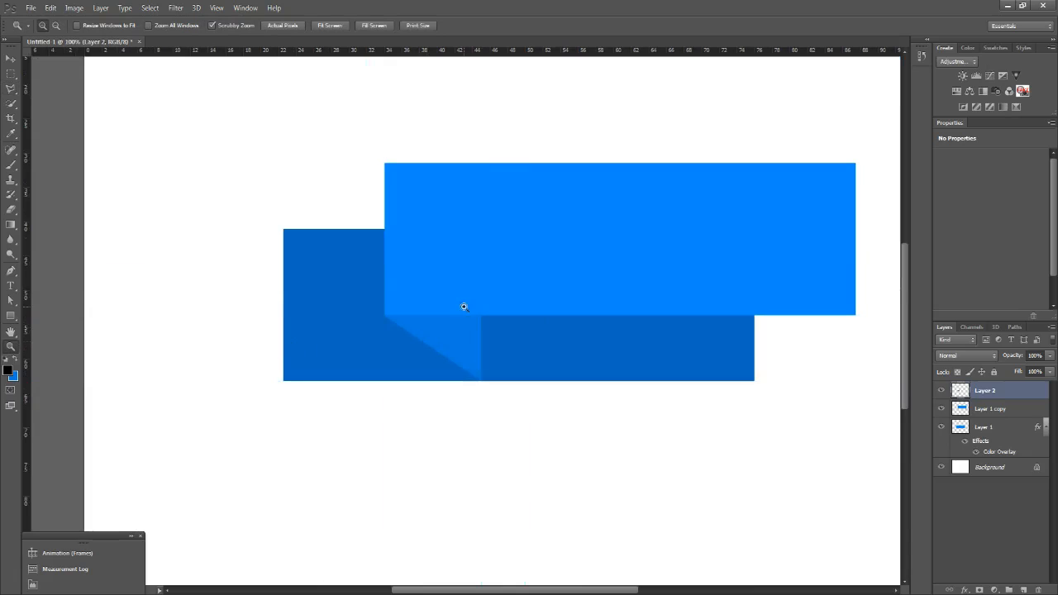
# - Hide Layer 1 and nudge the triangle up by one pixel to close the gap below the bright rectangle
pyautogui.click(942, 427)
pyautogui.click(943, 428)
pyautogui.click(941, 427)
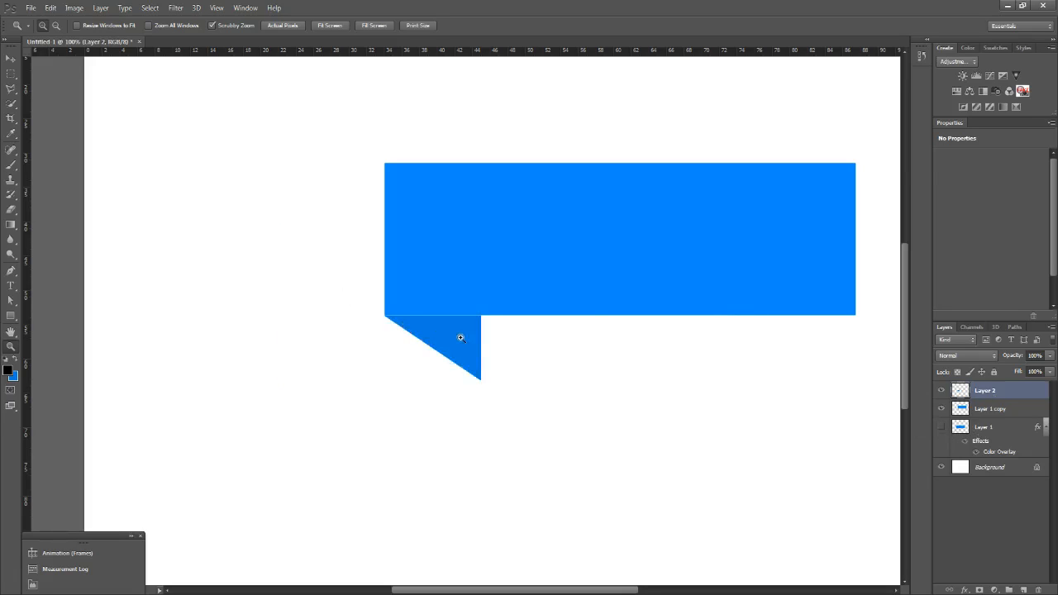
pyautogui.press('v')
pyautogui.press('Up')
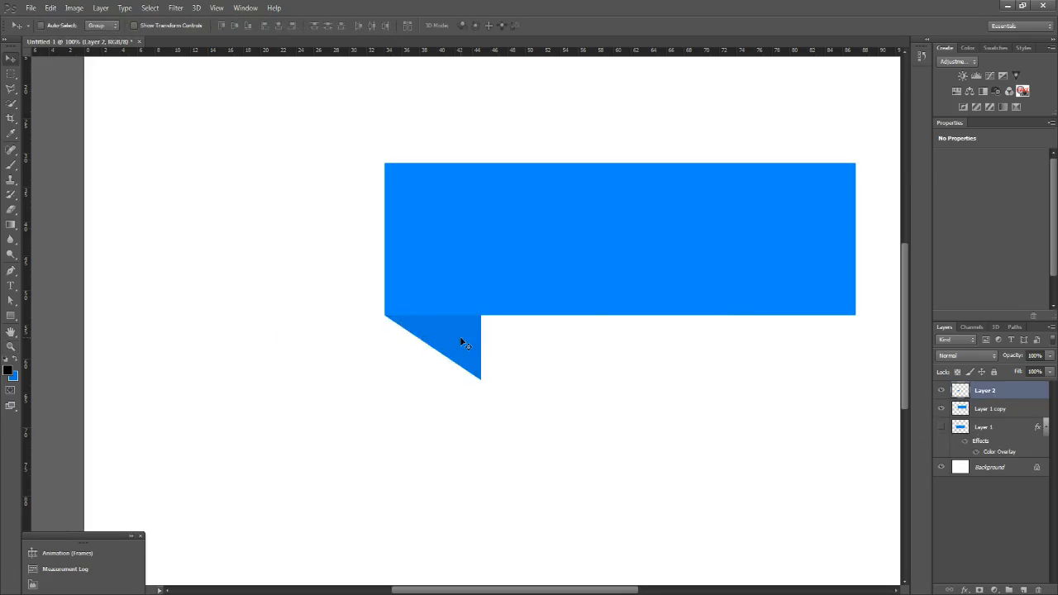
pyautogui.click(11, 345)
pyautogui.click(388, 317)
pyautogui.moveTo(330, 310); pyautogui.dragTo(353, 313)
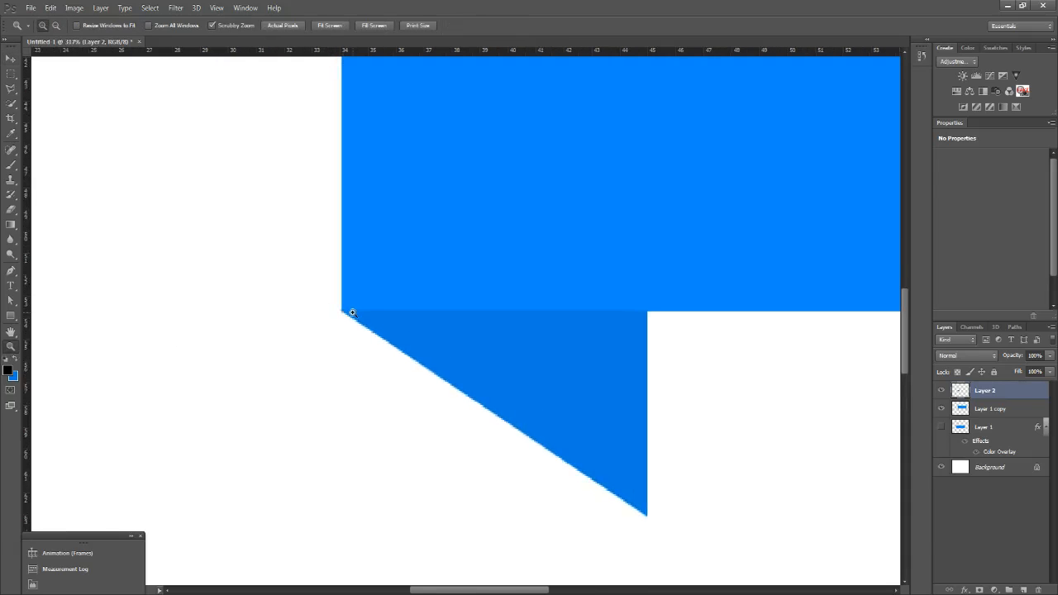
pyautogui.press('v')
pyautogui.press('Right')
pyautogui.press('Down')
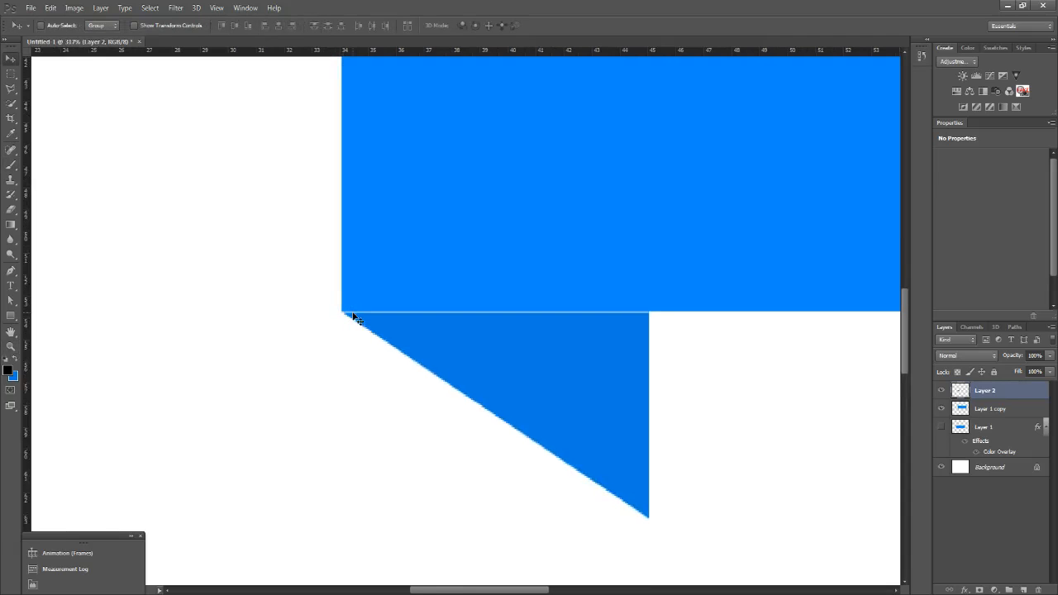
pyautogui.press('Up')
pyautogui.press('Left')
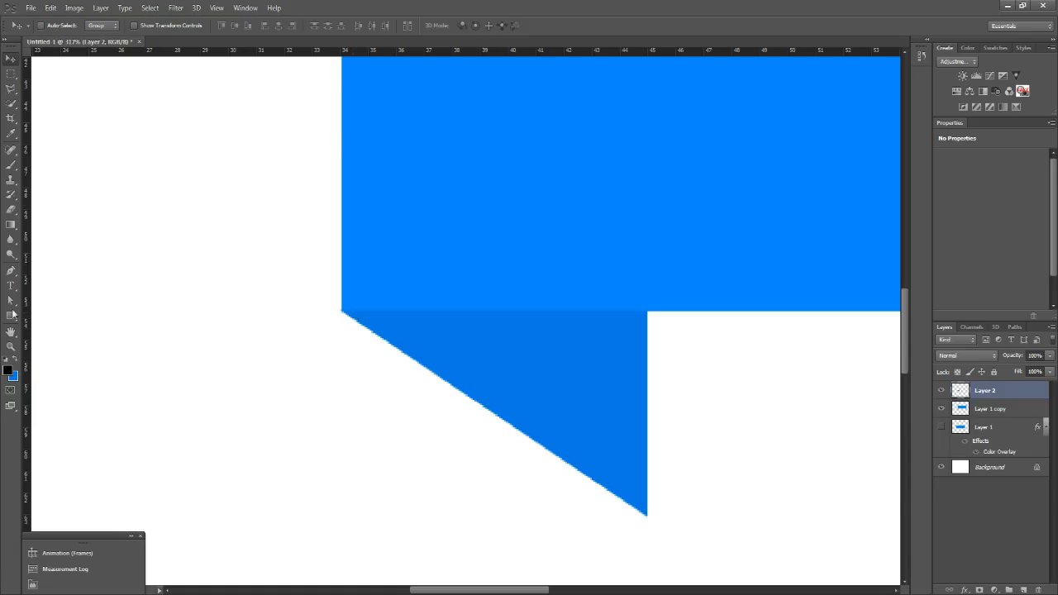
# - Select the area just outside the bright rectangle's left edge with the Rectangular Marquee and delete the triangle's stray corner pixels there
pyautogui.click(10, 345)
pyautogui.click(368, 335)
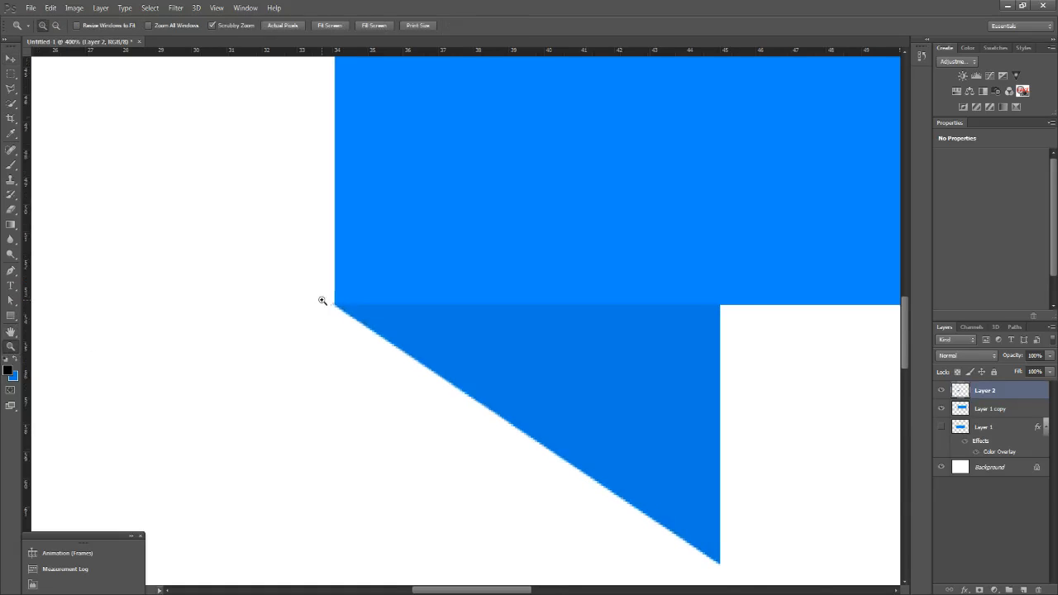
pyautogui.click(324, 300)
pyautogui.click(331, 304)
pyautogui.click(332, 306)
pyautogui.click(337, 312)
pyautogui.click(11, 75)
pyautogui.moveTo(243, 227); pyautogui.dragTo(347, 378)
pyautogui.click(347, 378)
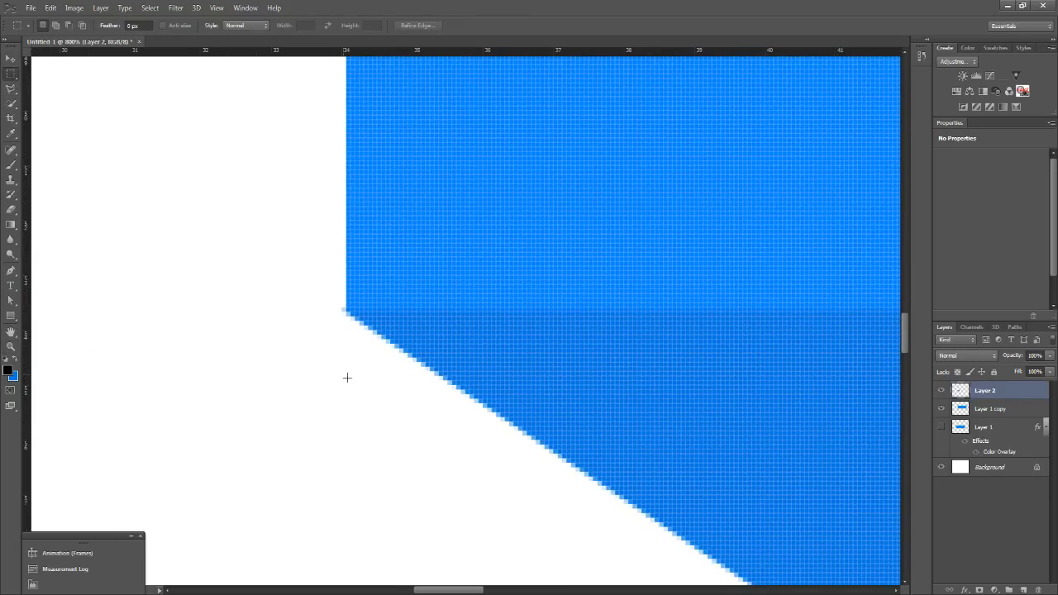
pyautogui.hotkey('ctrl', 'z')
pyautogui.click(349, 382)
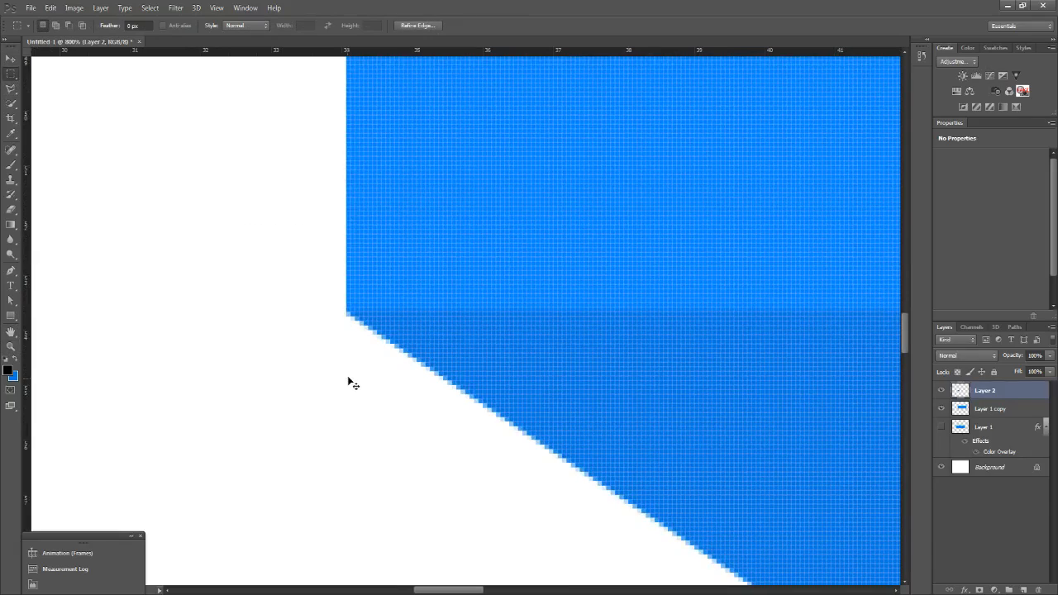
# - Show Layer 1 again beneath the bright rectangle and the triangle
pyautogui.click(11, 346)
pyautogui.rightClick(330, 362)
pyautogui.click(364, 380)
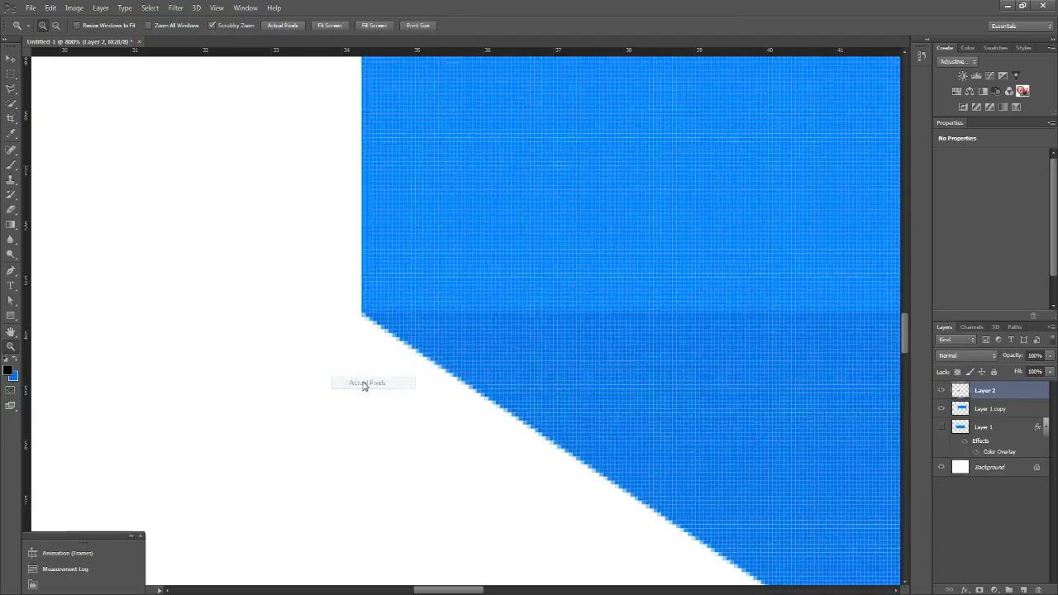
pyautogui.click(528, 347)
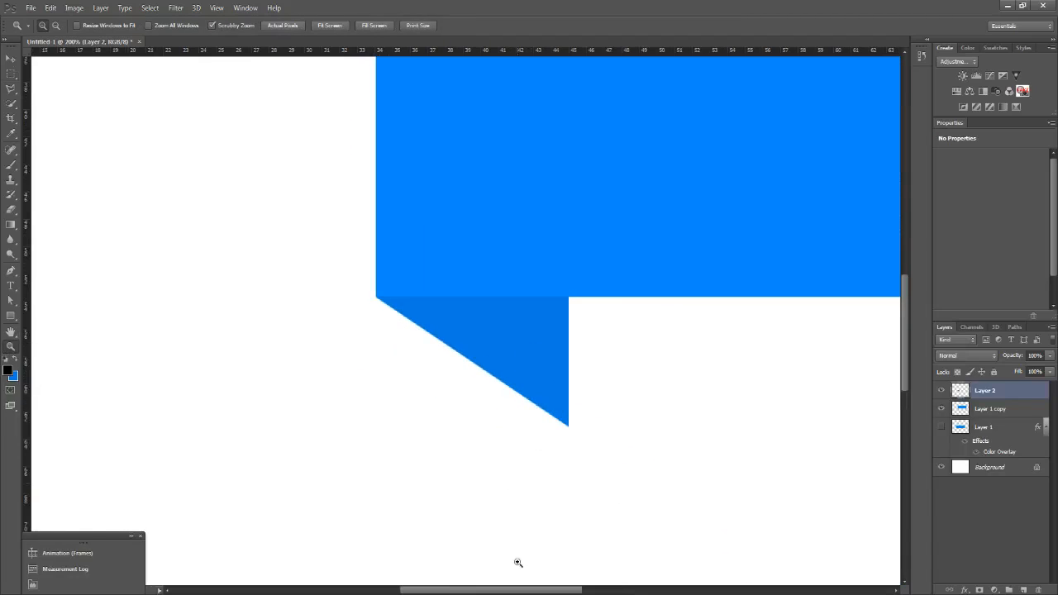
pyautogui.click(941, 428)
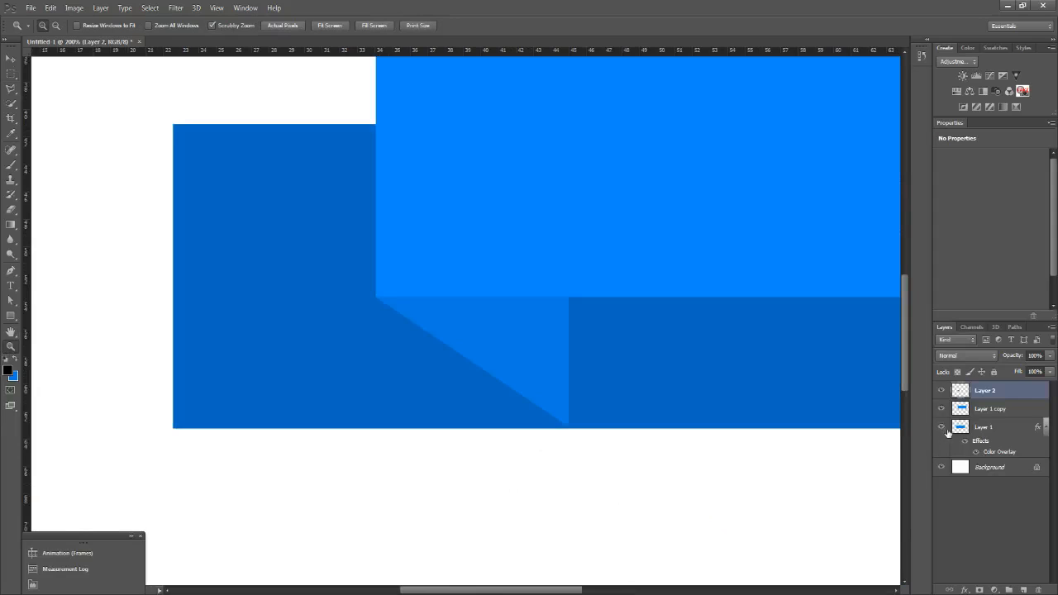
# - On Layer 1, delete the part of the dark rectangle right of the triangle's vertical edge with a rectangular selection and deselect
pyautogui.click(993, 427)
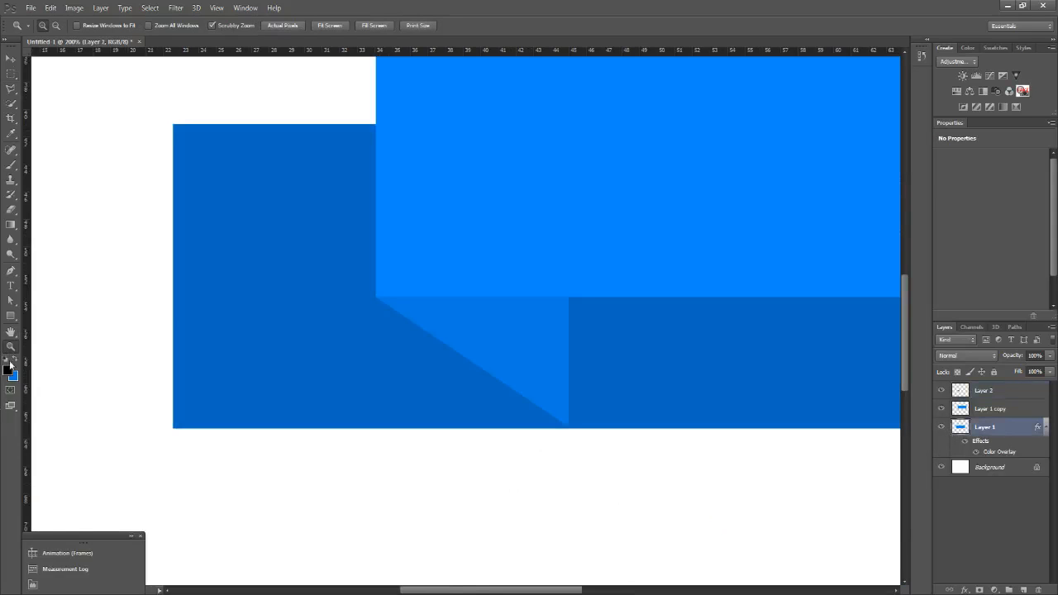
pyautogui.rightClick(273, 306)
pyautogui.click(318, 314)
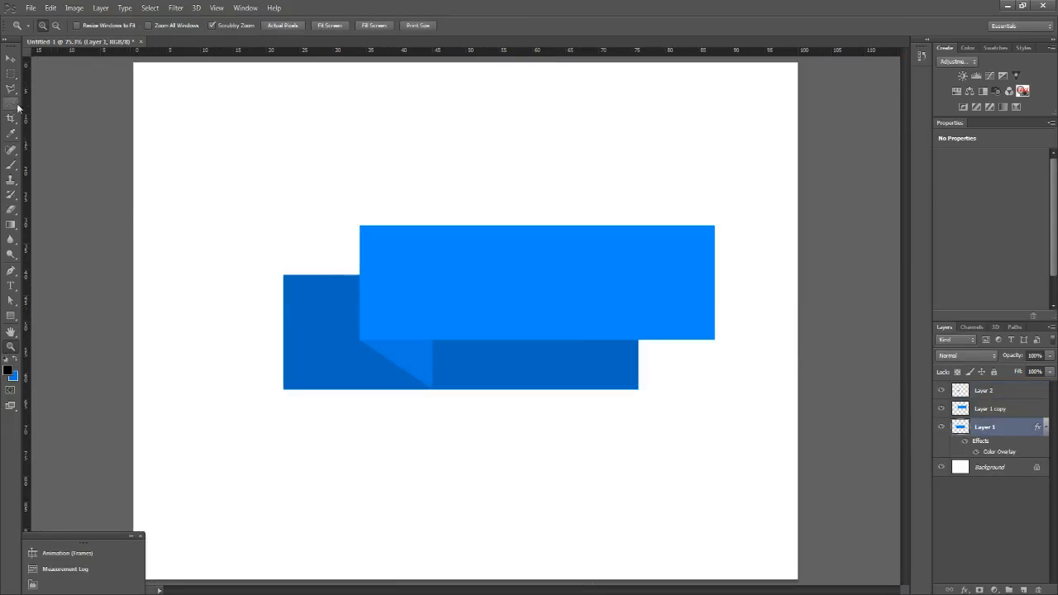
pyautogui.click(11, 74)
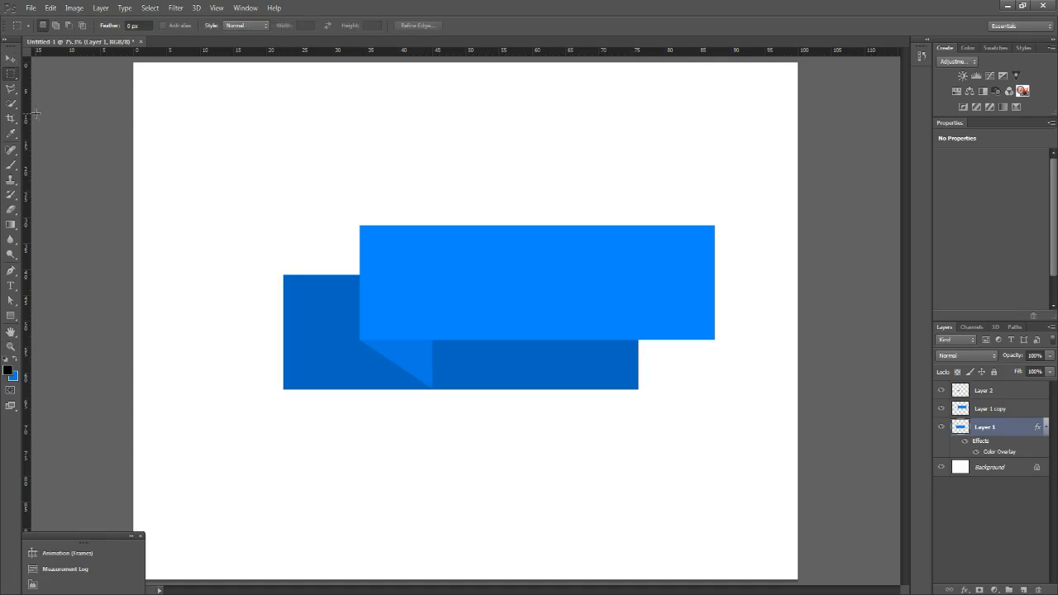
pyautogui.click(12, 75)
pyautogui.click(24, 76)
pyautogui.moveTo(762, 167); pyautogui.dragTo(433, 486)
pyautogui.click(467, 516)
pyautogui.hotkey('ctrl', 'z')
pyautogui.press('Delete')
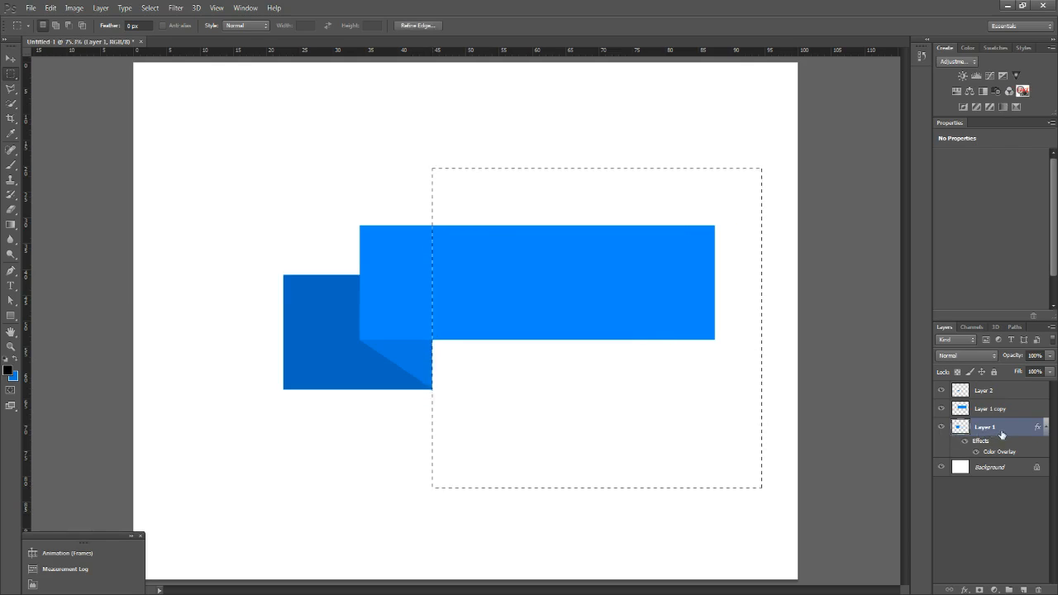
pyautogui.hotkey('ctrl', 'd')
# - Show the guides and add a vertical guide at the dark shape's left edge and a horizontal guide along its upper edge
pyautogui.click(9, 348)
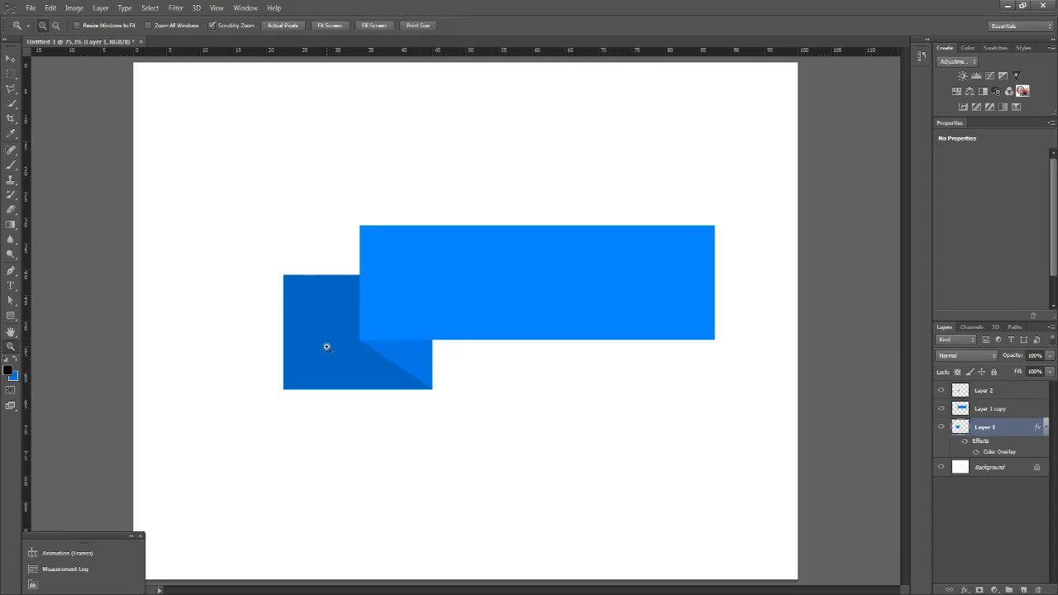
pyautogui.click(292, 296)
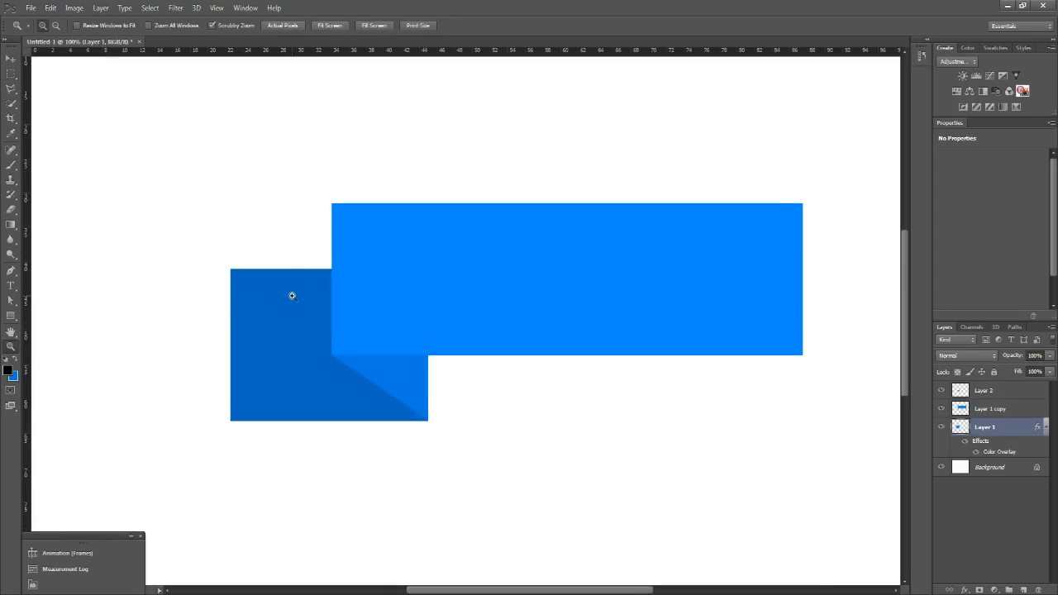
pyautogui.click(241, 311)
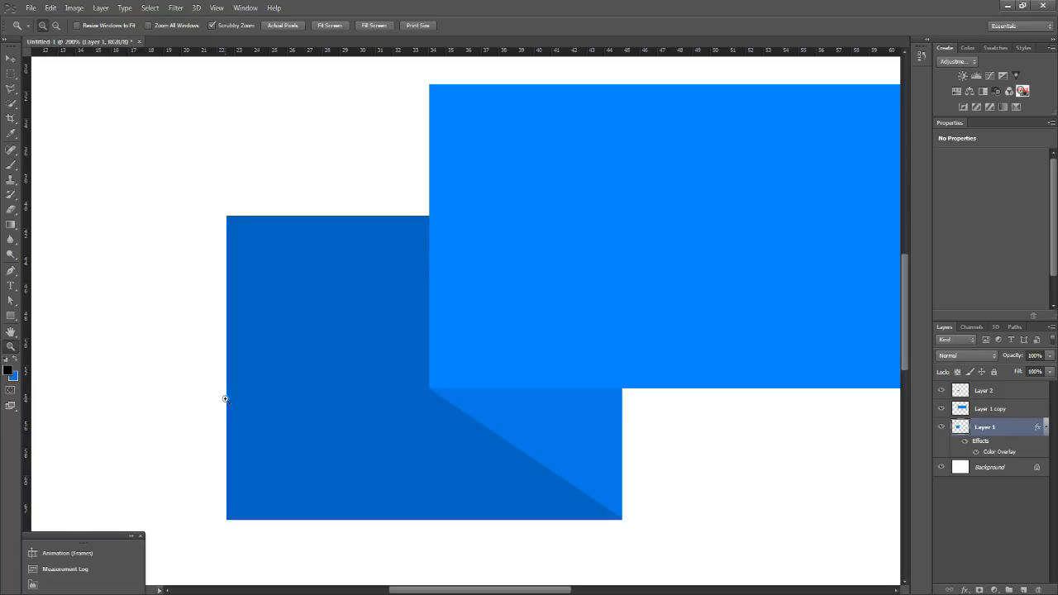
pyautogui.click(11, 88)
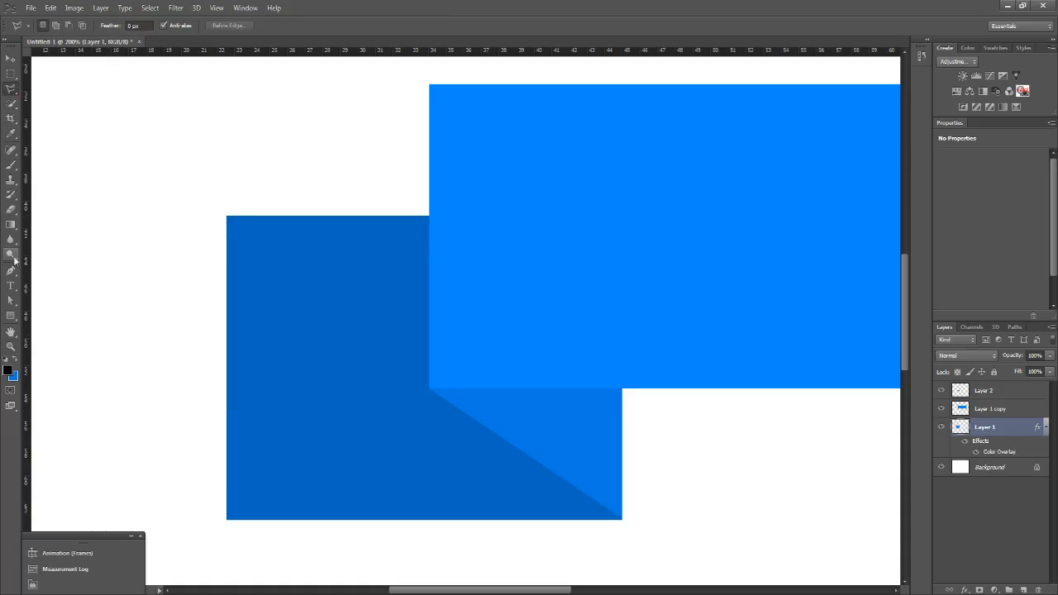
pyautogui.moveTo(27, 284)
pyautogui.mouseDown()
pyautogui.moveTo(73, 289)
pyautogui.moveTo(13, 299)
pyautogui.mouseUp()
pyautogui.hotkey('ctrl', ';')
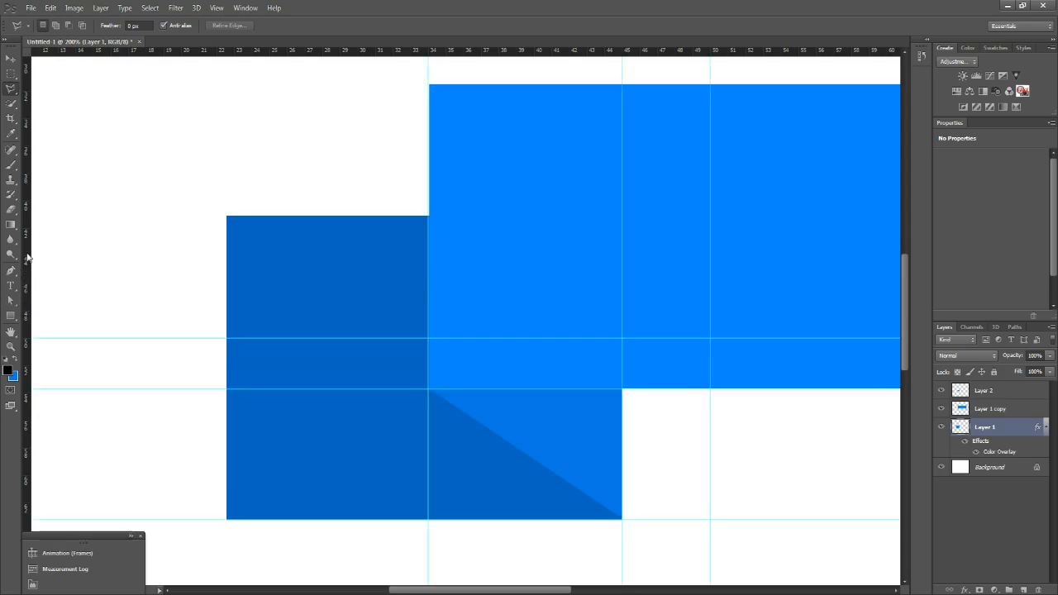
pyautogui.moveTo(27, 258); pyautogui.dragTo(225, 311)
pyautogui.moveTo(29, 310); pyautogui.dragTo(16, 346)
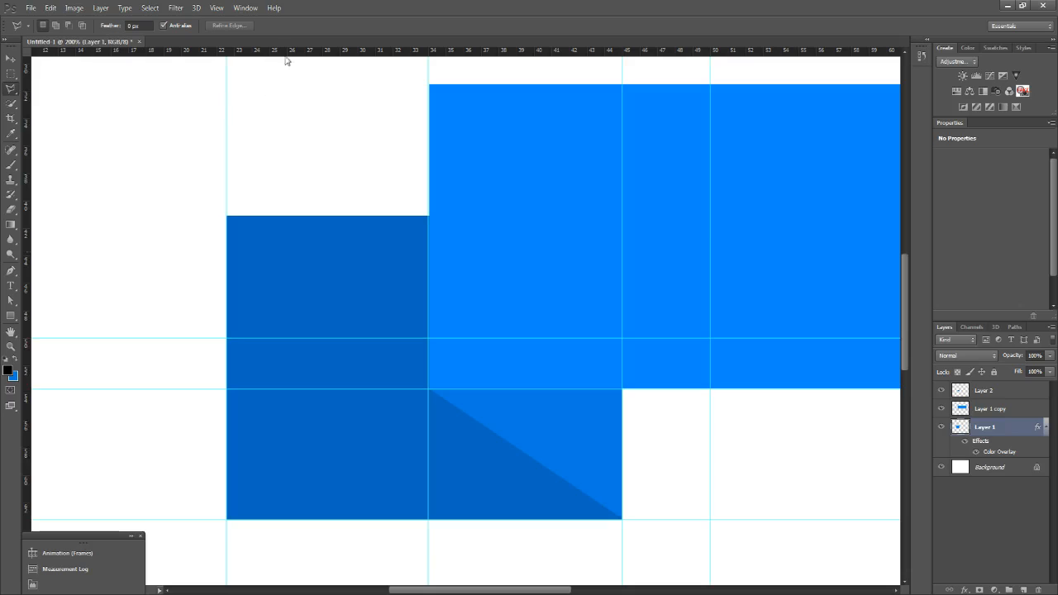
pyautogui.moveTo(301, 52); pyautogui.dragTo(313, 215)
pyautogui.moveTo(350, 52); pyautogui.dragTo(369, 41)
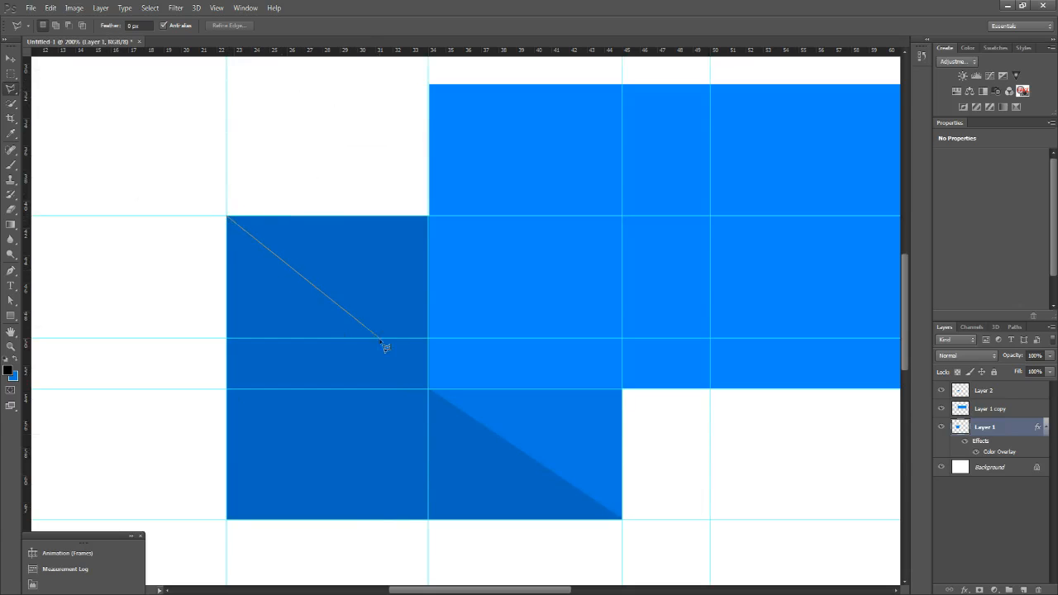
# - Add a horizontal guide at about the dark shape's mid-height and a vertical guide at about 31% across the document
pyautogui.doubleClick(283, 119)
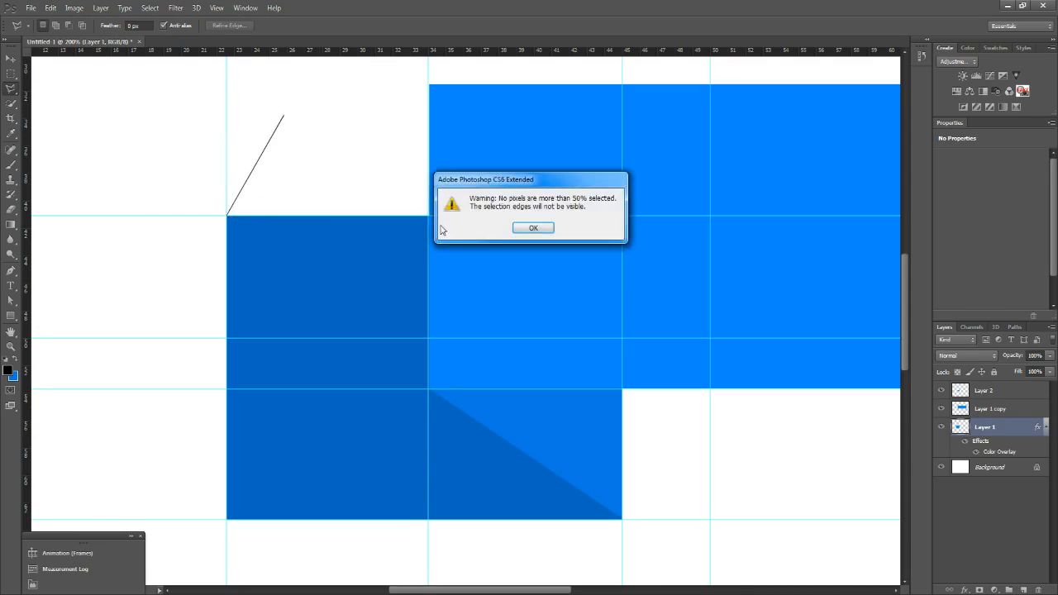
pyautogui.click(529, 227)
pyautogui.moveTo(388, 51); pyautogui.dragTo(149, 365)
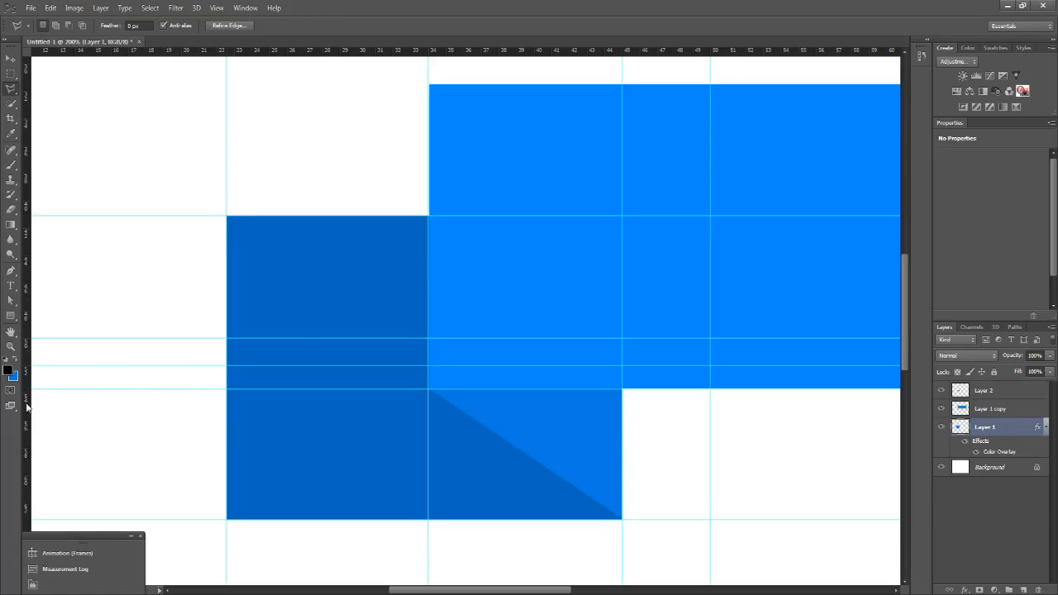
pyautogui.moveTo(31, 401); pyautogui.dragTo(367, 427)
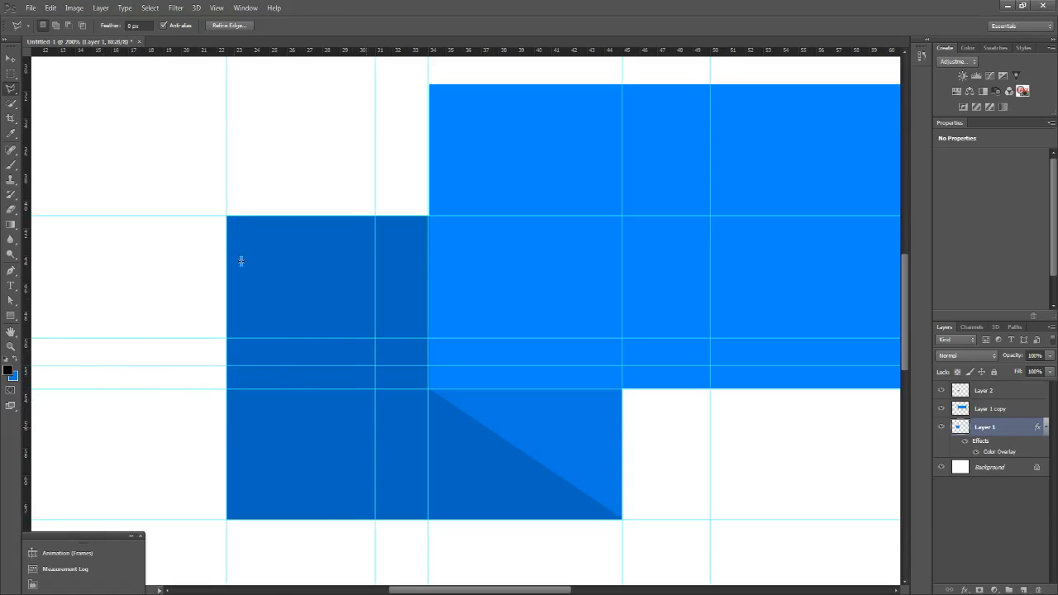
# - Cut a triangular notch into the dark shape's left end, from its two left corners to the mid-height guide crossing, and hide the guides
pyautogui.click(226, 216)
pyautogui.click(227, 520)
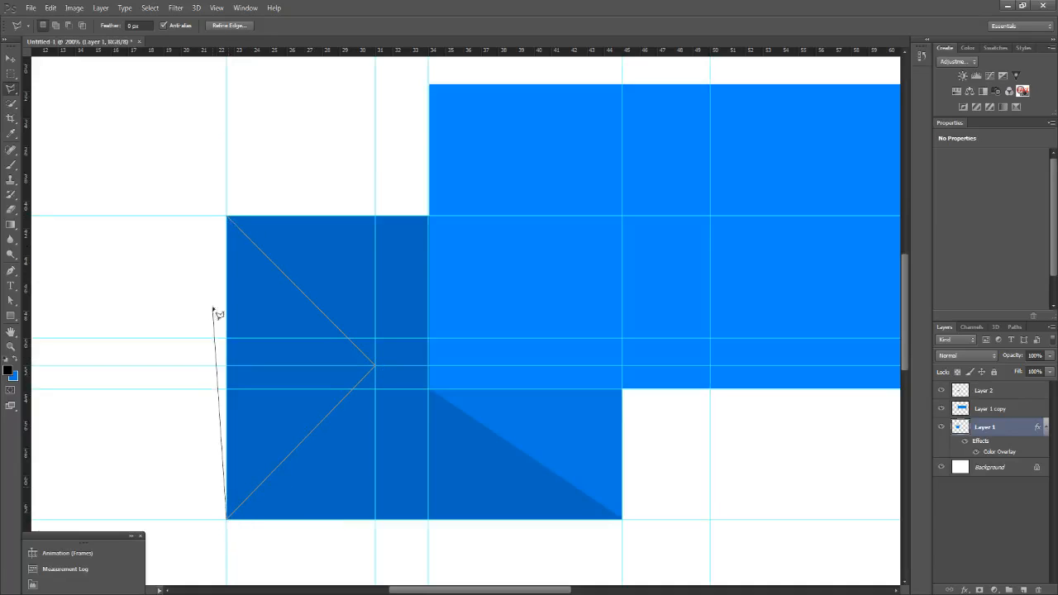
pyautogui.click(229, 219)
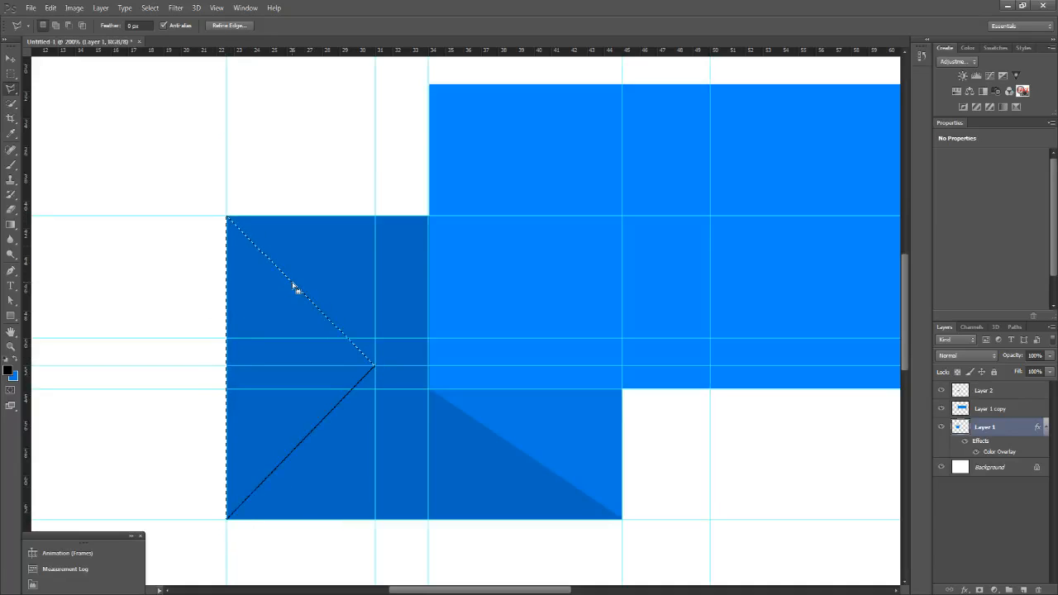
pyautogui.press('Delete')
pyautogui.hotkey('ctrl', 'd')
pyautogui.click(11, 346)
pyautogui.rightClick(344, 347)
pyautogui.click(387, 367)
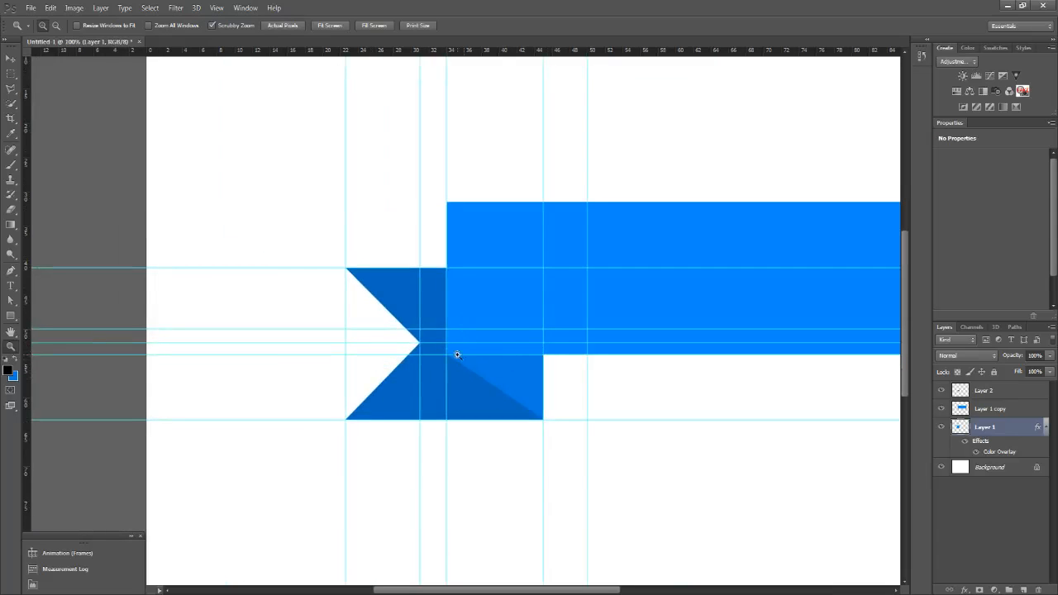
pyautogui.hotkey('ctrl', ';')
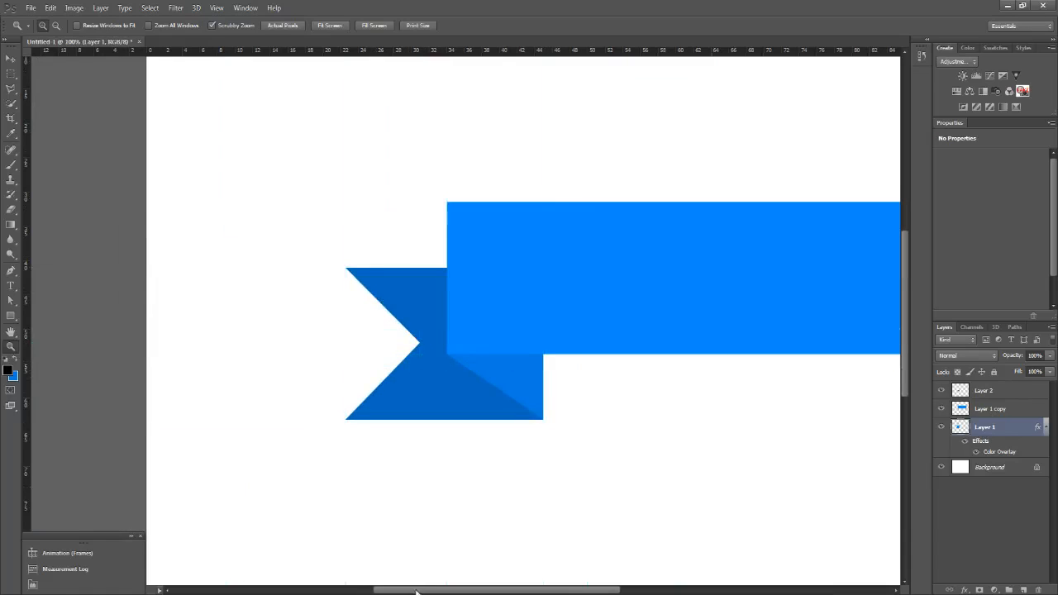
# - Select the triangular fold's layer, Layer 2, and toggle its visibility off and on to identify it
pyautogui.hscroll(5, 416, 592)
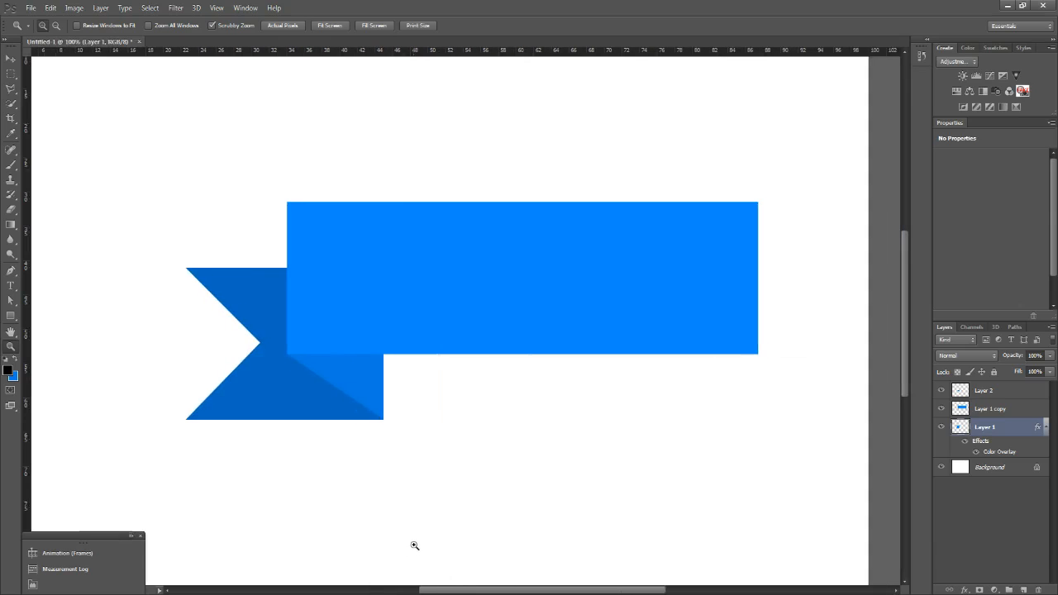
pyautogui.click(985, 406)
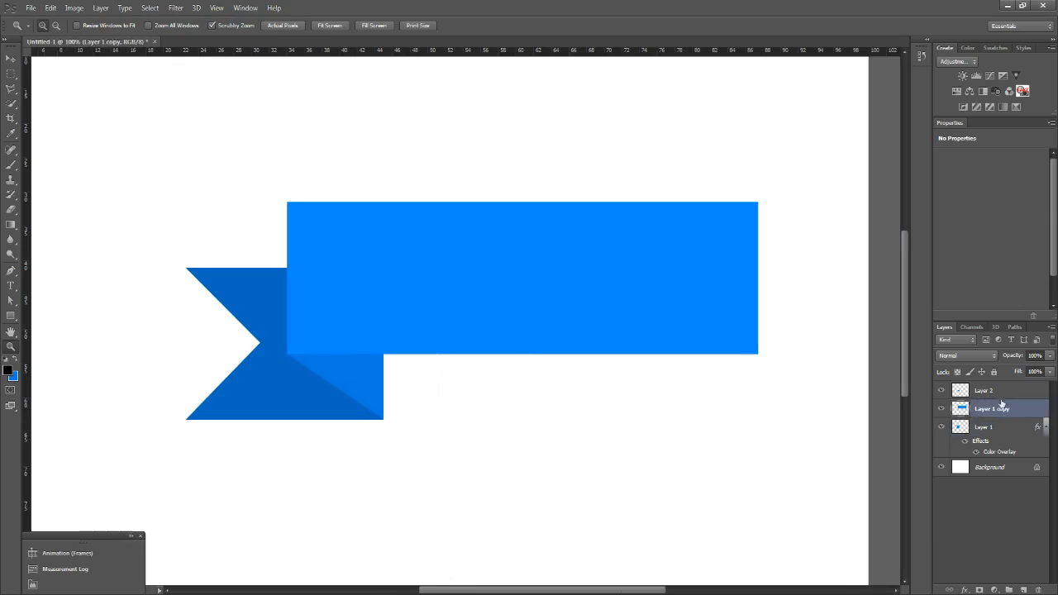
pyautogui.click(972, 395)
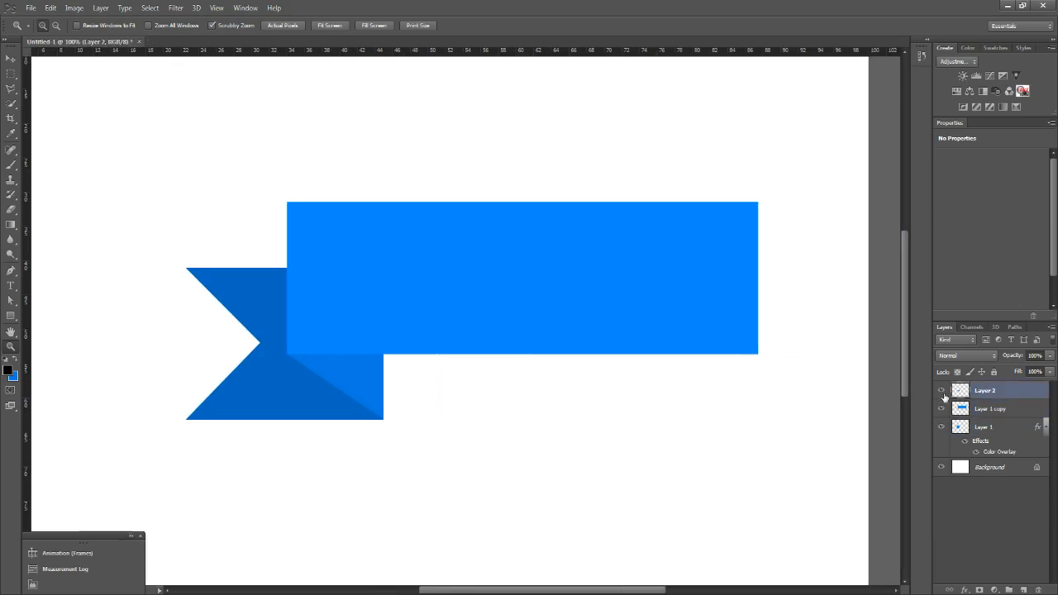
pyautogui.click(942, 391)
pyautogui.click(942, 391)
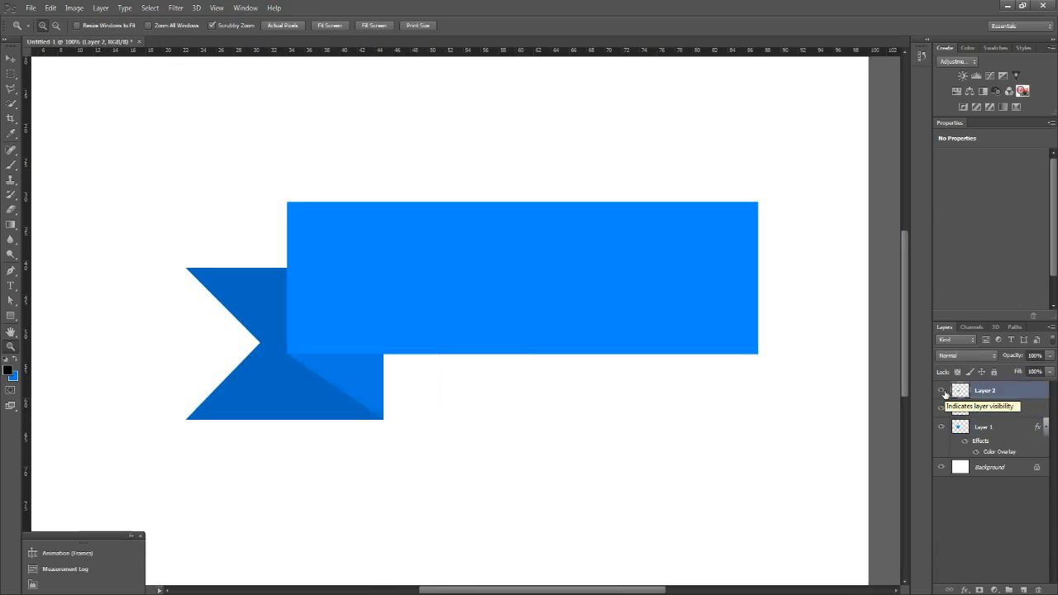
pyautogui.click(352, 369)
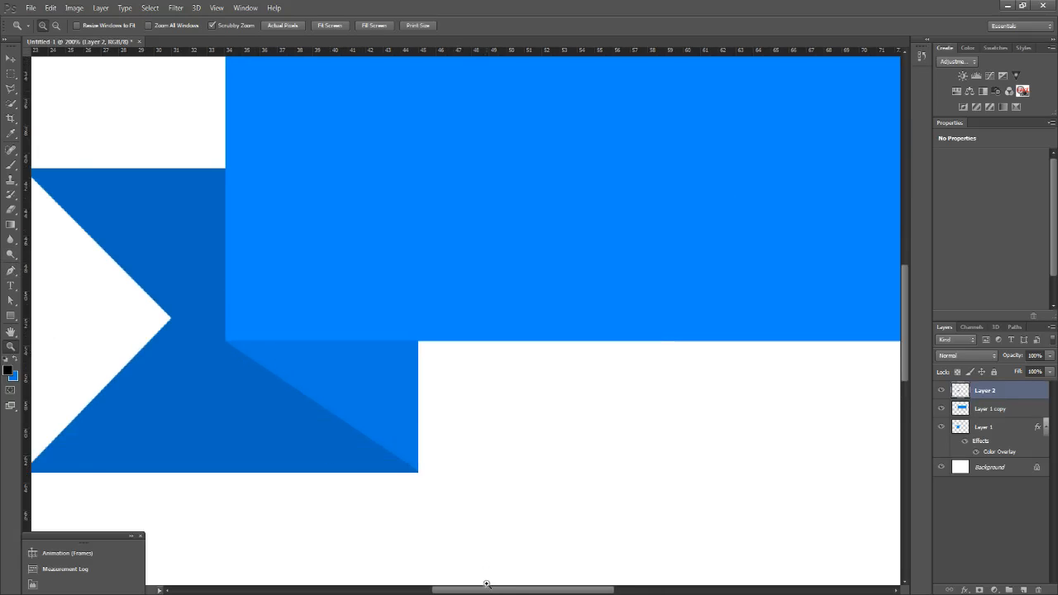
pyautogui.moveTo(485, 591); pyautogui.dragTo(472, 591)
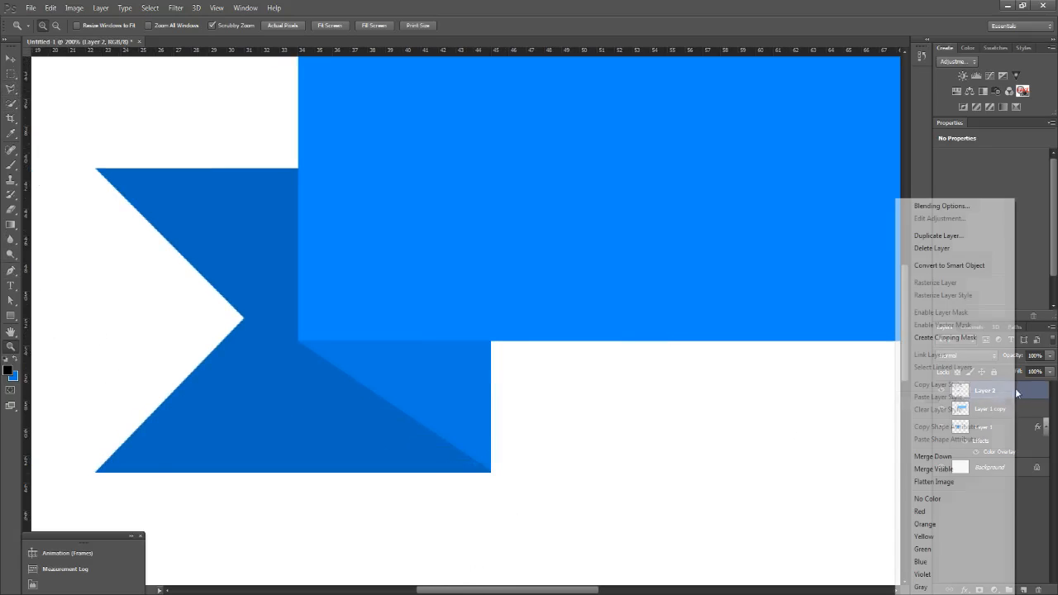
# - Burn a soft shadow along the fold triangle's upper edge on Layer 2, using a 170 px brush
pyautogui.click(11, 254)
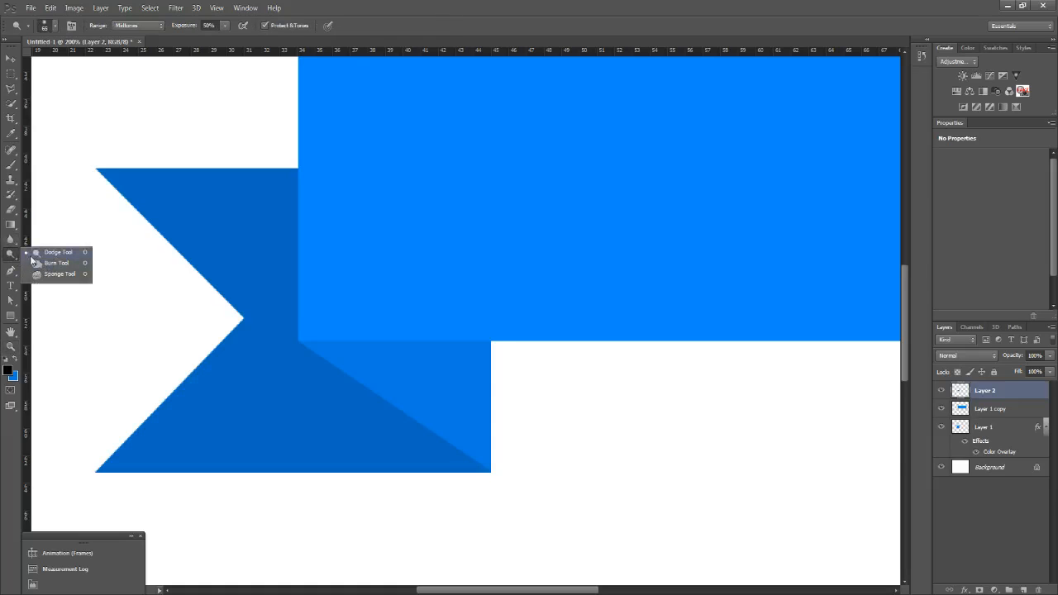
pyautogui.click(41, 263)
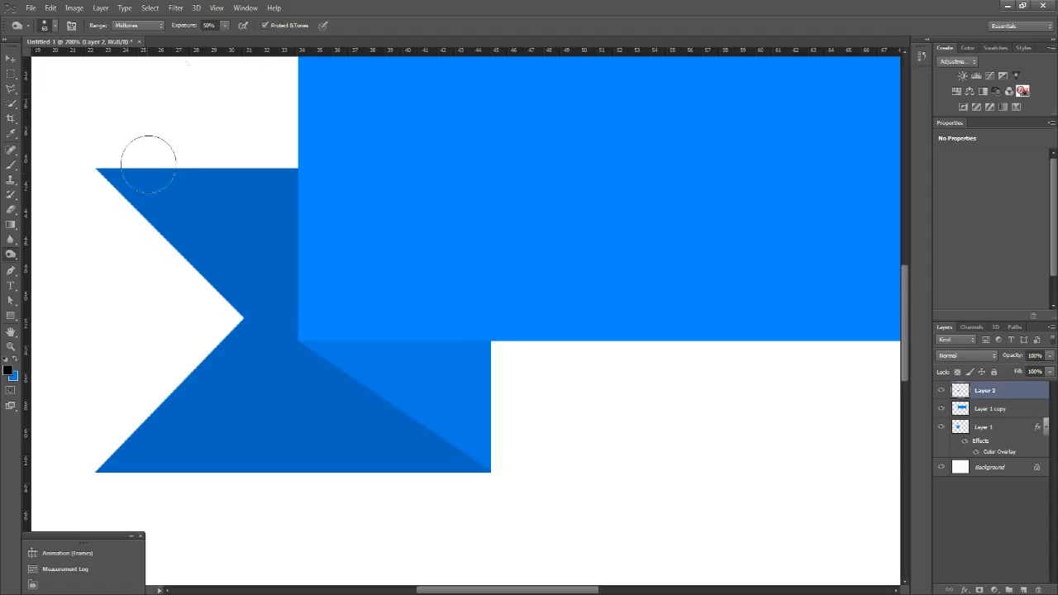
pyautogui.rightClick(367, 322)
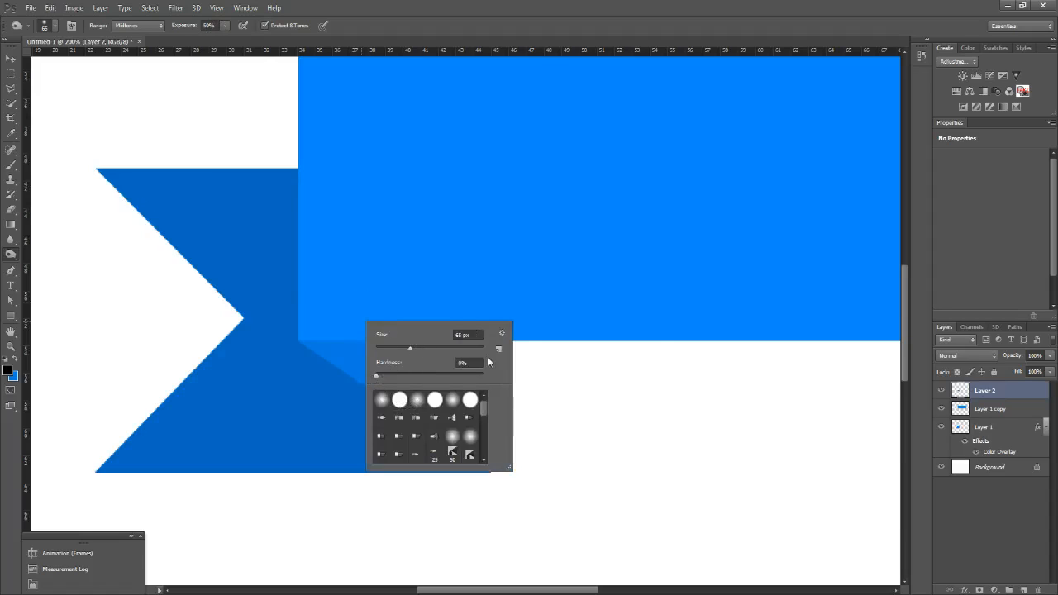
pyautogui.press('Return')
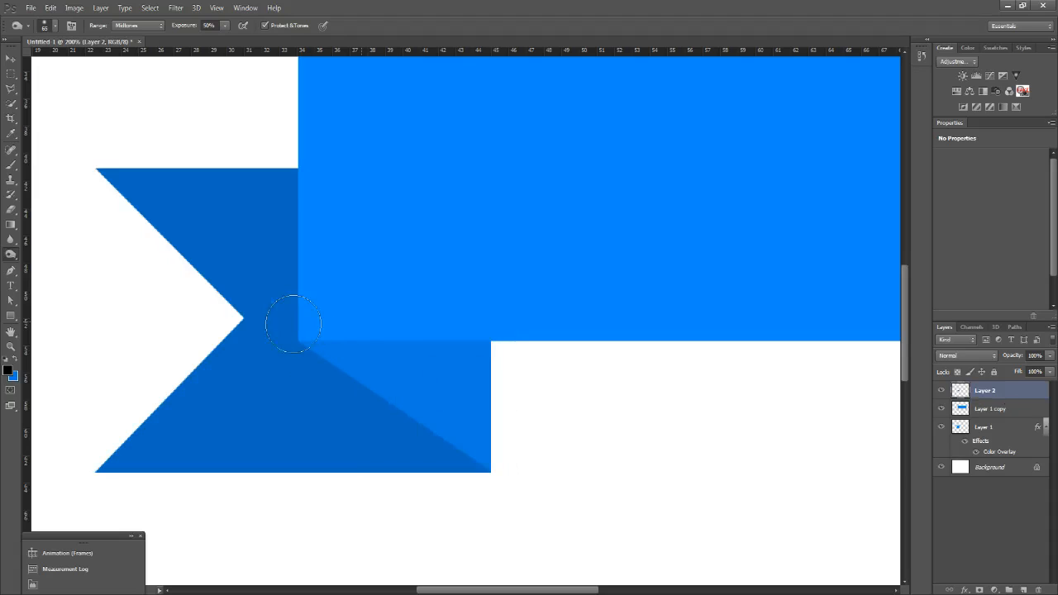
pyautogui.rightClick(349, 319)
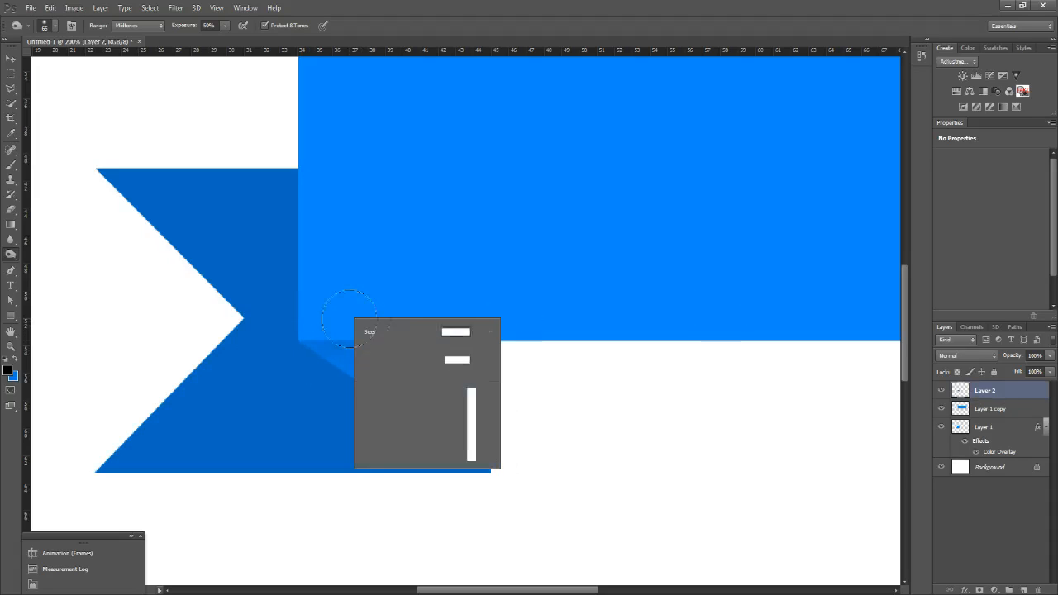
pyautogui.moveTo(395, 343); pyautogui.dragTo(411, 344)
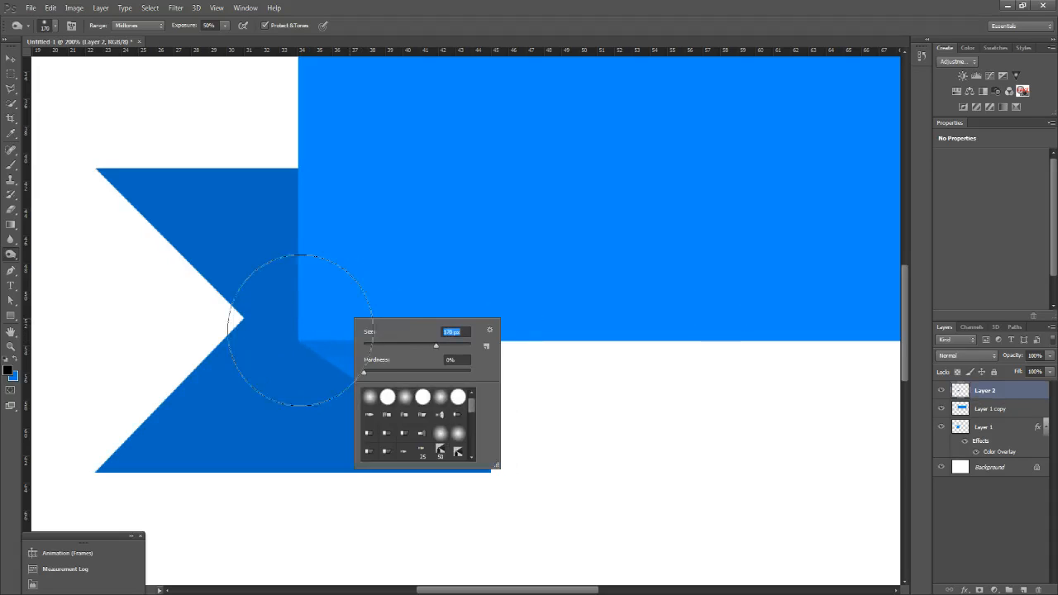
pyautogui.press('Return')
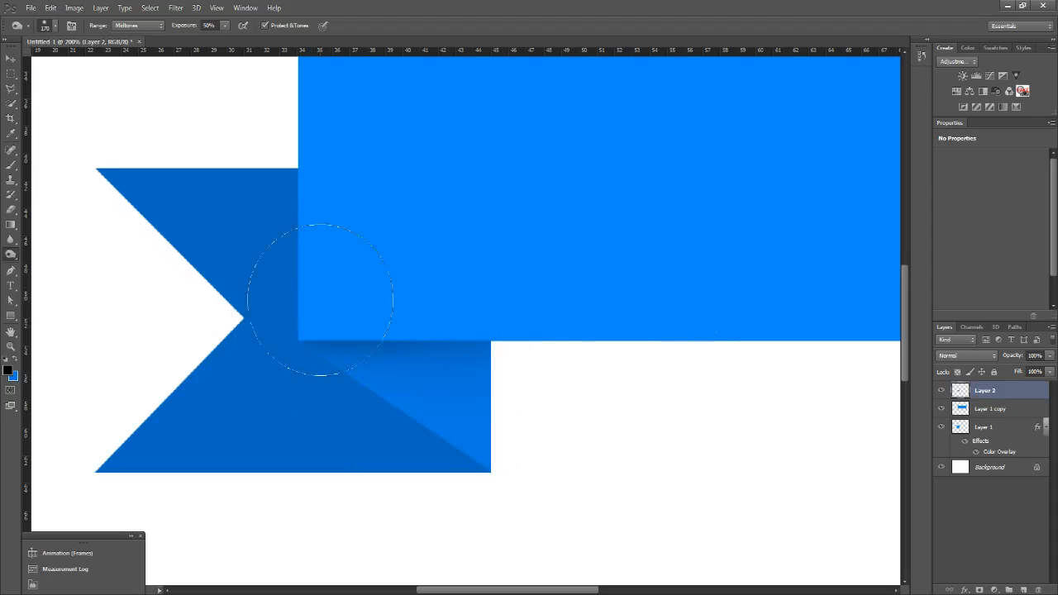
pyautogui.moveTo(434, 296)
pyautogui.mouseDown()
pyautogui.moveTo(649, 316)
pyautogui.moveTo(392, 318)
pyautogui.moveTo(658, 317)
pyautogui.moveTo(299, 312)
pyautogui.moveTo(650, 322)
pyautogui.moveTo(559, 355)
pyautogui.mouseUp()
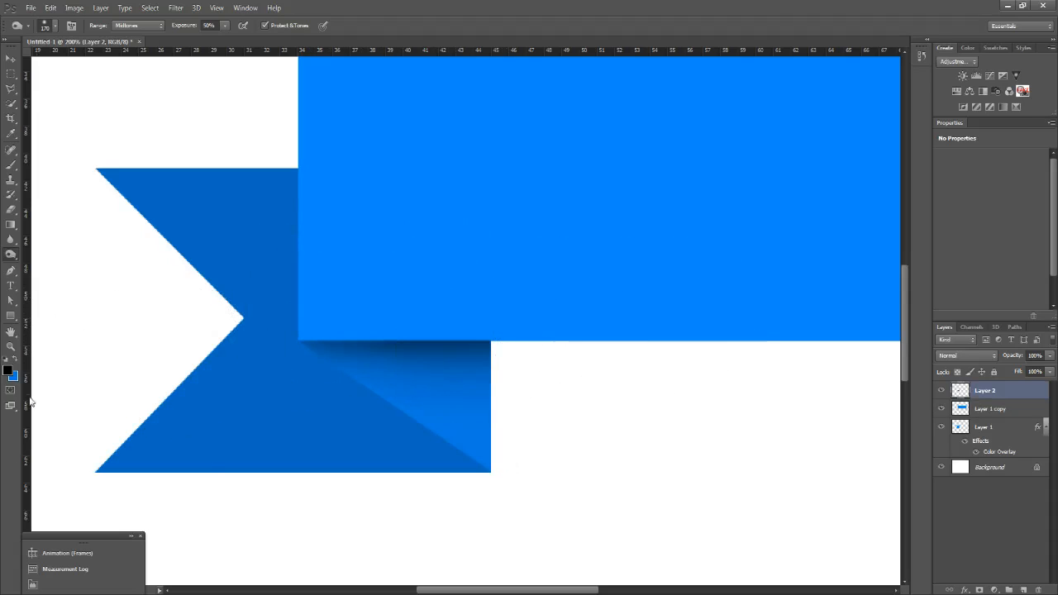
pyautogui.scroll(2, 165, 463)
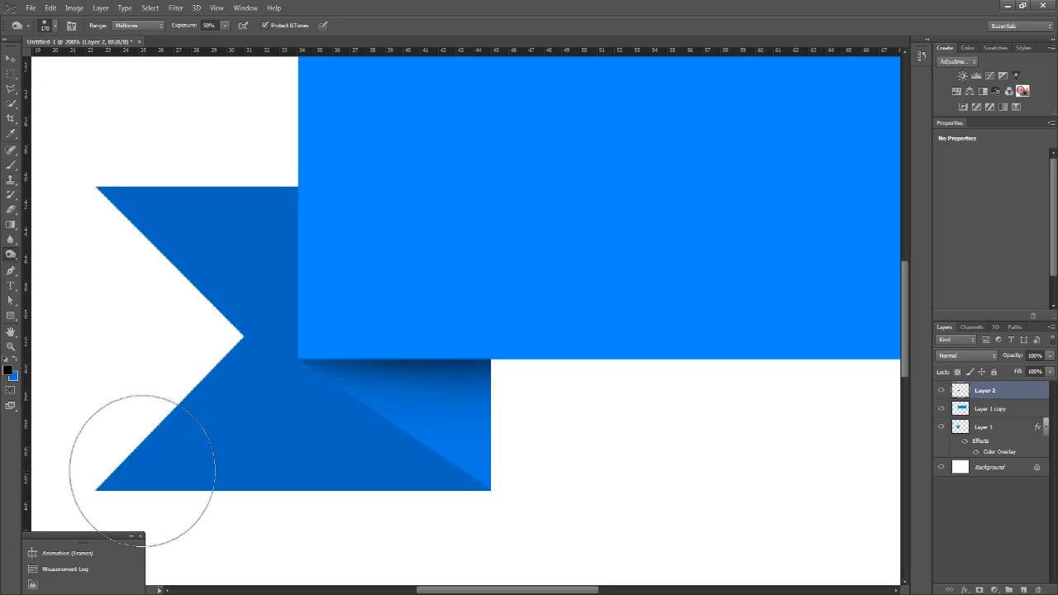
pyautogui.rightClick(11, 255)
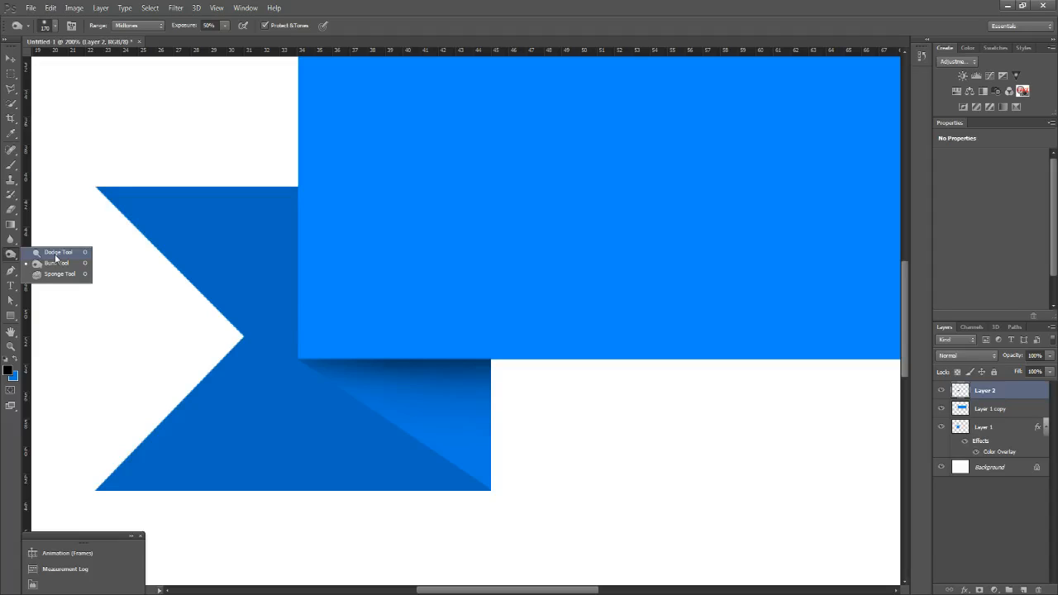
pyautogui.click(6, 259)
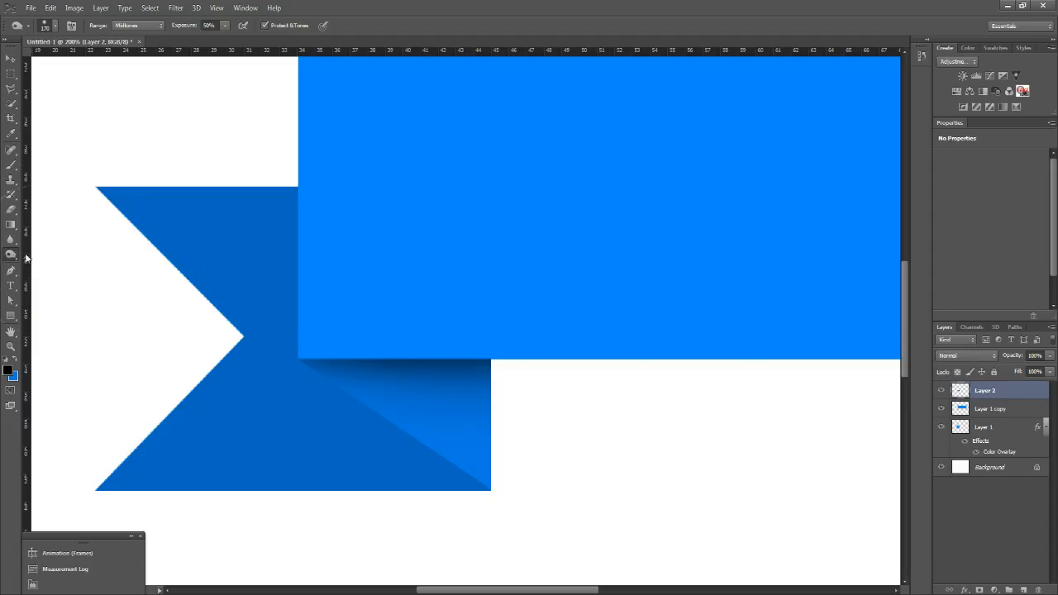
pyautogui.click(11, 345)
pyautogui.rightClick(247, 371)
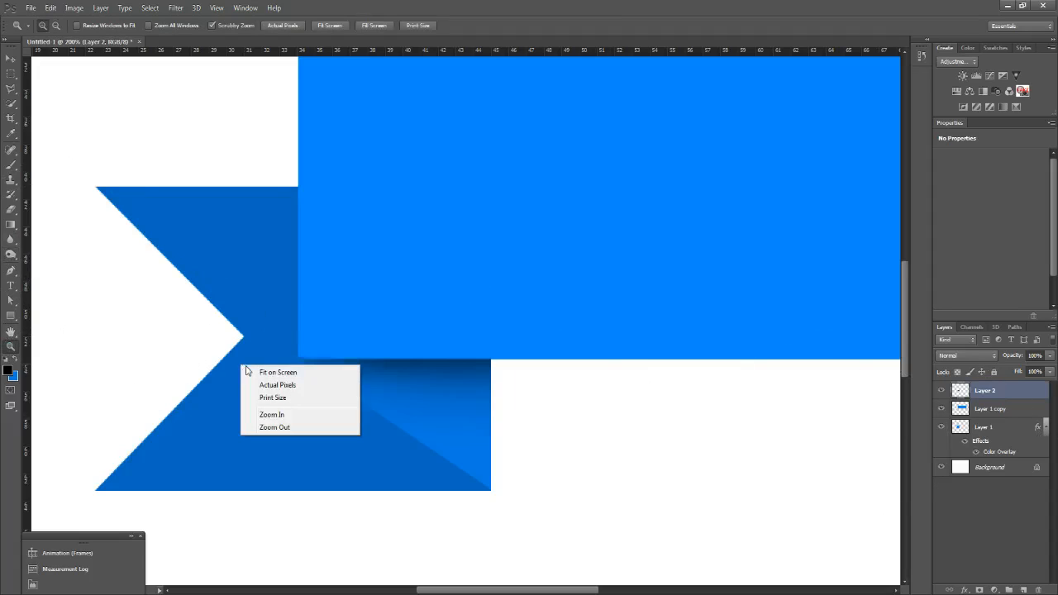
pyautogui.press('Escape')
# - Toggle the visibility of Layer 1 copy and Layer 1 to identify the notched tail, and select Layer 1 with the Burn tool active
pyautogui.click(1012, 410)
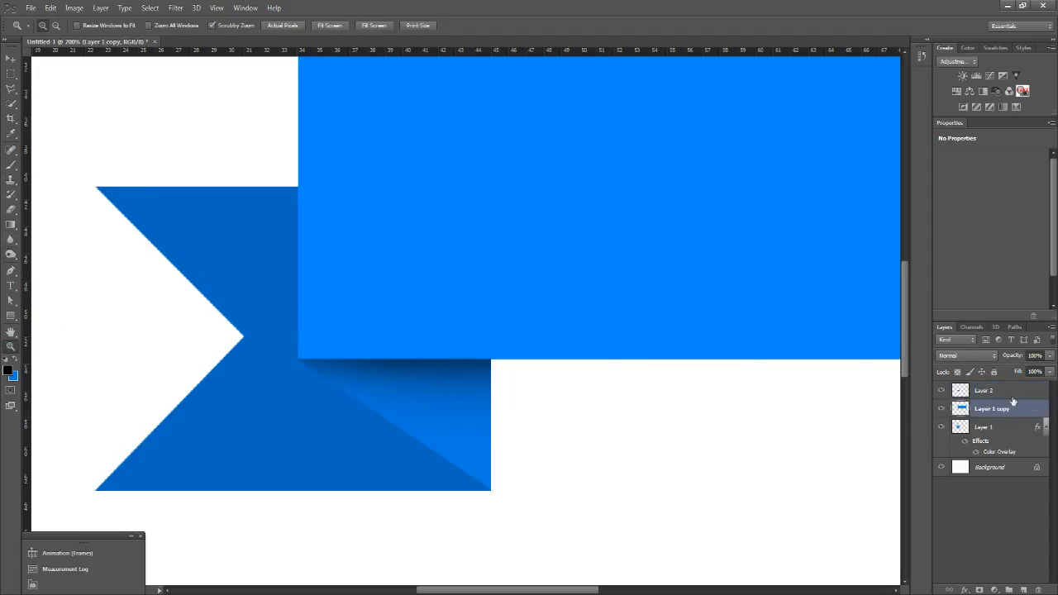
pyautogui.click(941, 410)
pyautogui.click(941, 409)
pyautogui.click(941, 427)
pyautogui.click(941, 428)
pyautogui.click(15, 256)
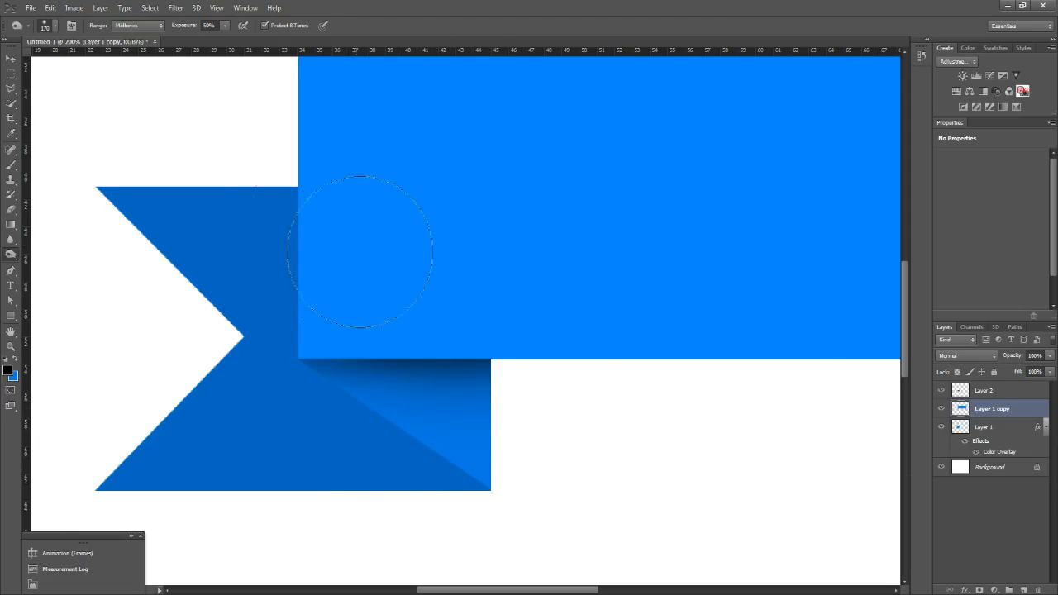
pyautogui.rightClick(11, 259)
pyautogui.click(50, 246)
pyautogui.click(942, 408)
pyautogui.click(943, 408)
pyautogui.click(1001, 427)
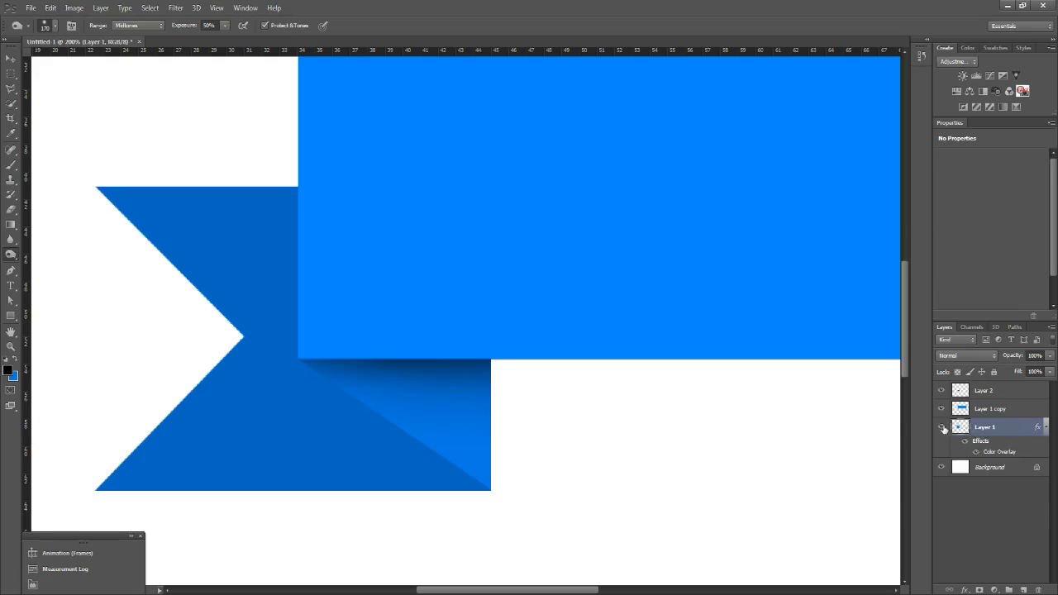
pyautogui.click(942, 426)
pyautogui.click(942, 426)
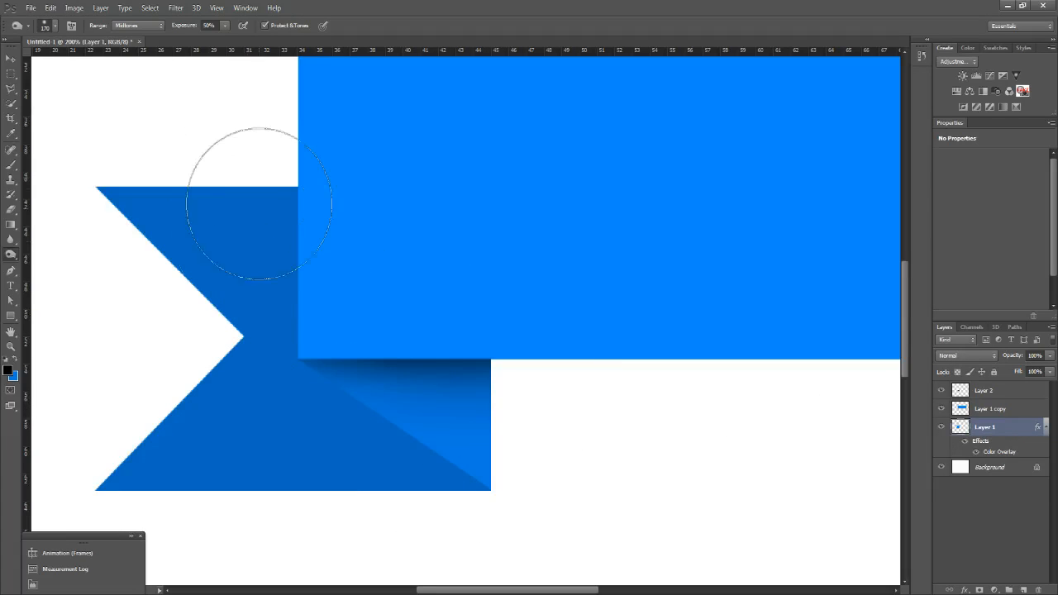
# - Try to burn a shadow on the dark notched tail beside the front rectangle on Layer 1
pyautogui.rightClick(301, 297)
pyautogui.click(260, 177)
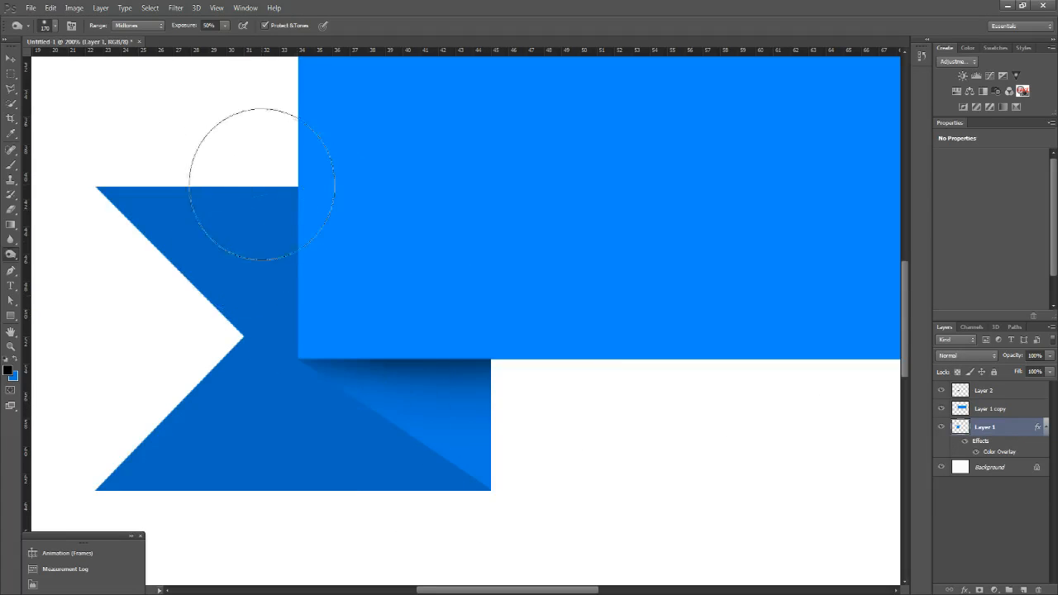
pyautogui.rightClick(1021, 431)
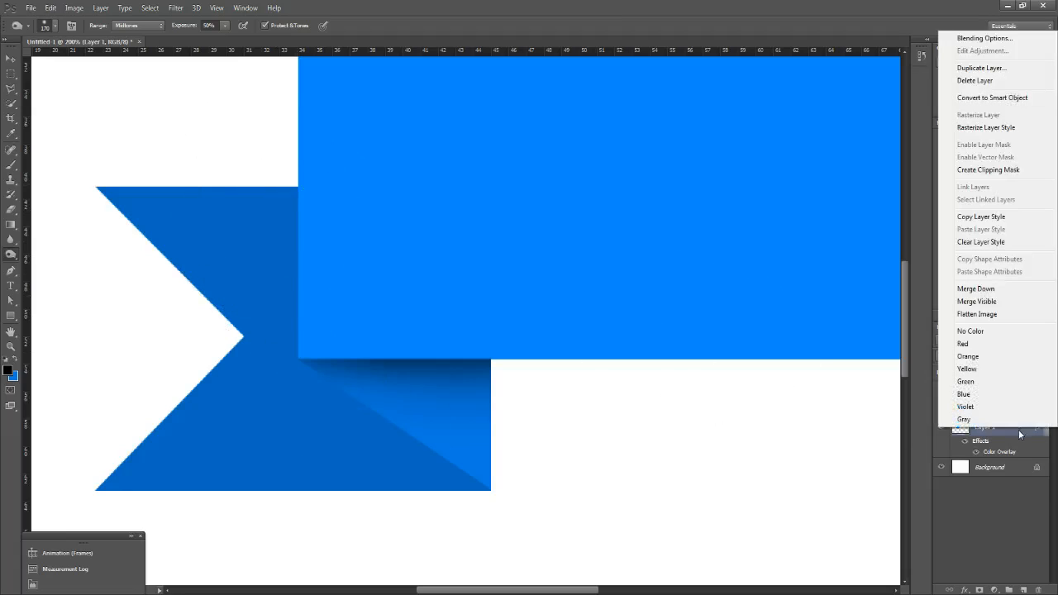
pyautogui.press('Escape')
pyautogui.click(11, 255)
pyautogui.click(58, 252)
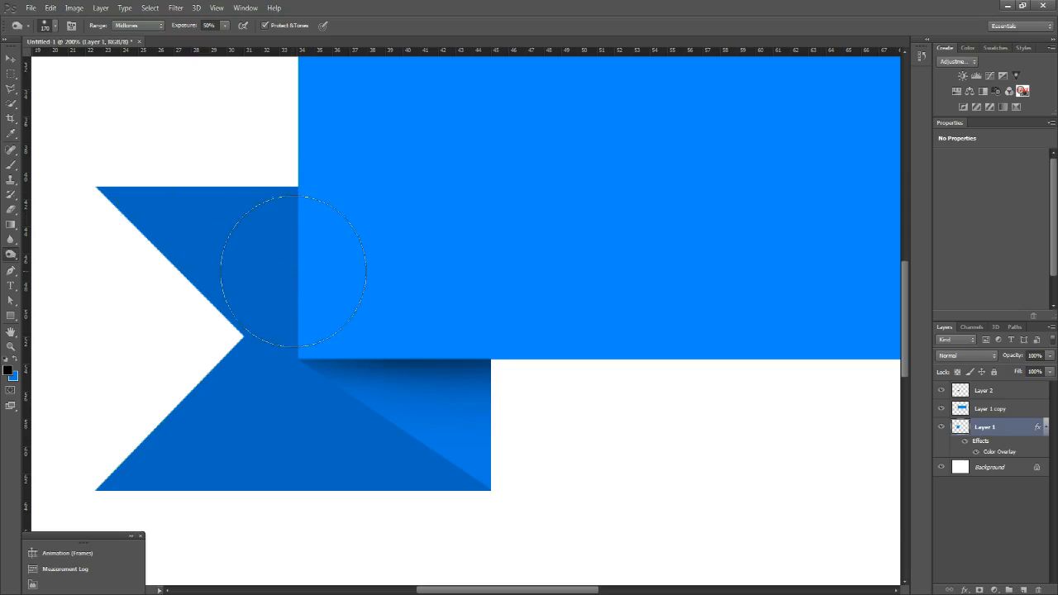
# - Turn off Layer 1's Color Overlay effect and toggle the layer's visibility to check the tail
pyautogui.doubleClick(999, 430)
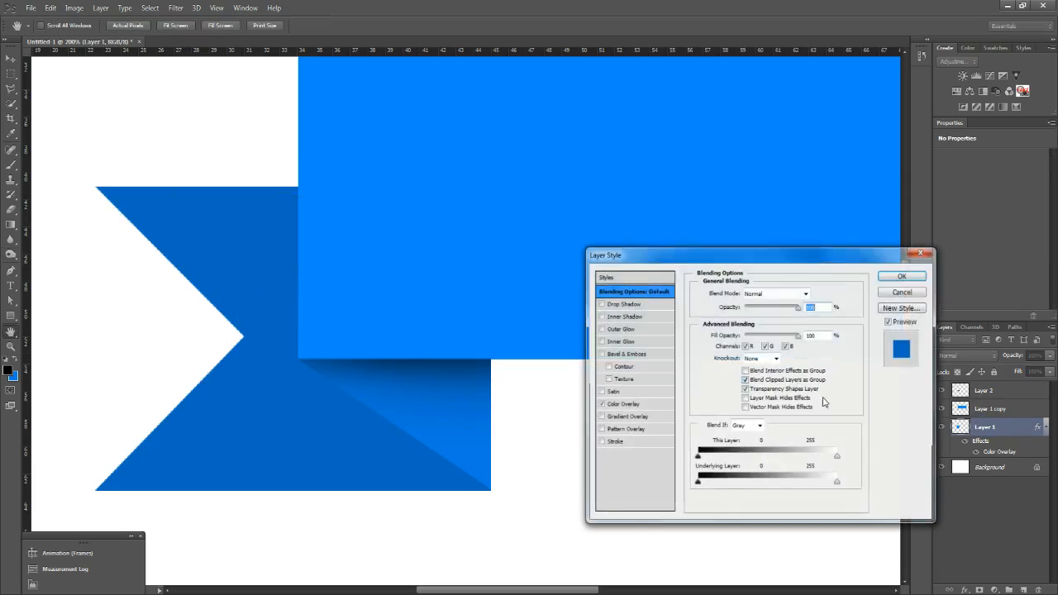
pyautogui.click(600, 404)
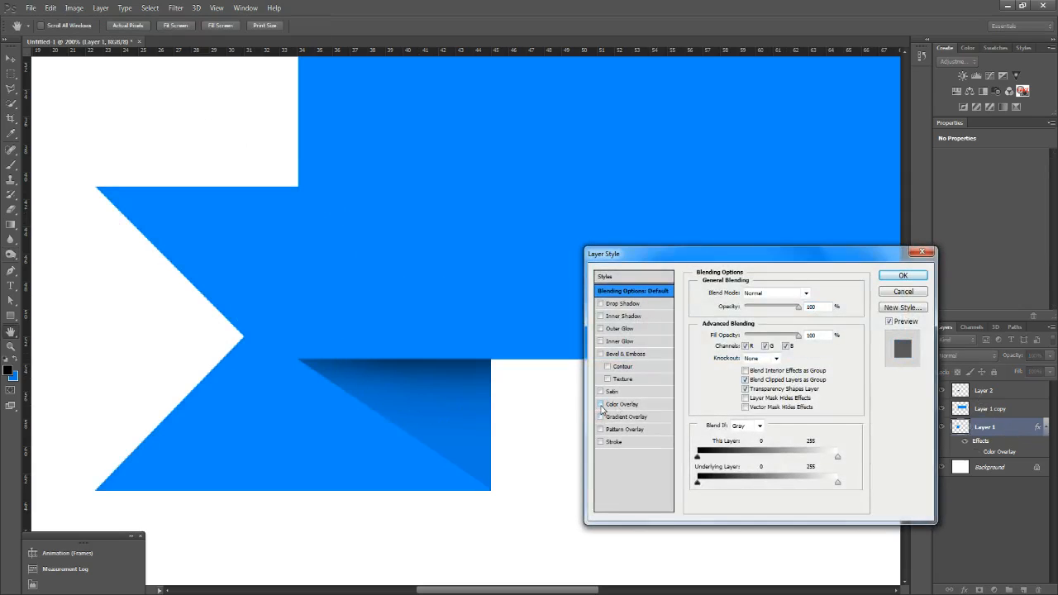
pyautogui.click(903, 275)
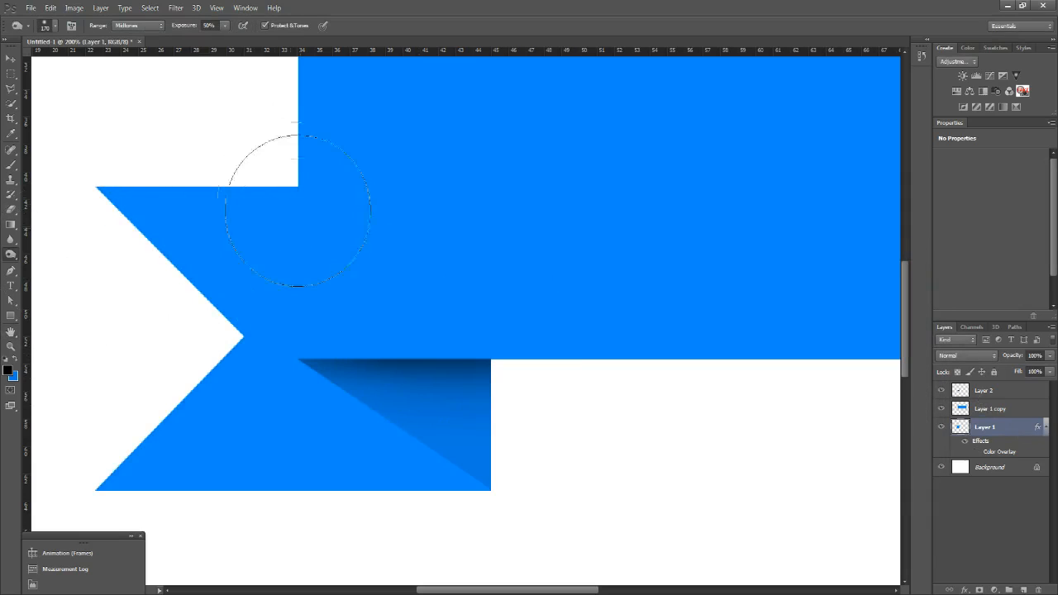
pyautogui.click(941, 427)
pyautogui.click(941, 427)
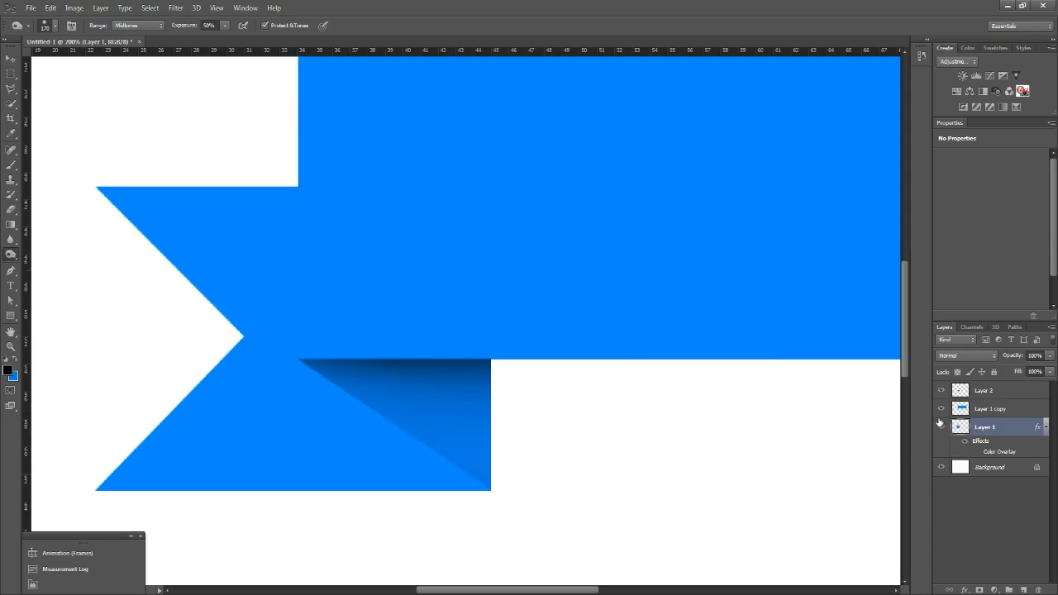
# - Turn Layer 1's Color Overlay effect back on
pyautogui.doubleClick(1018, 431)
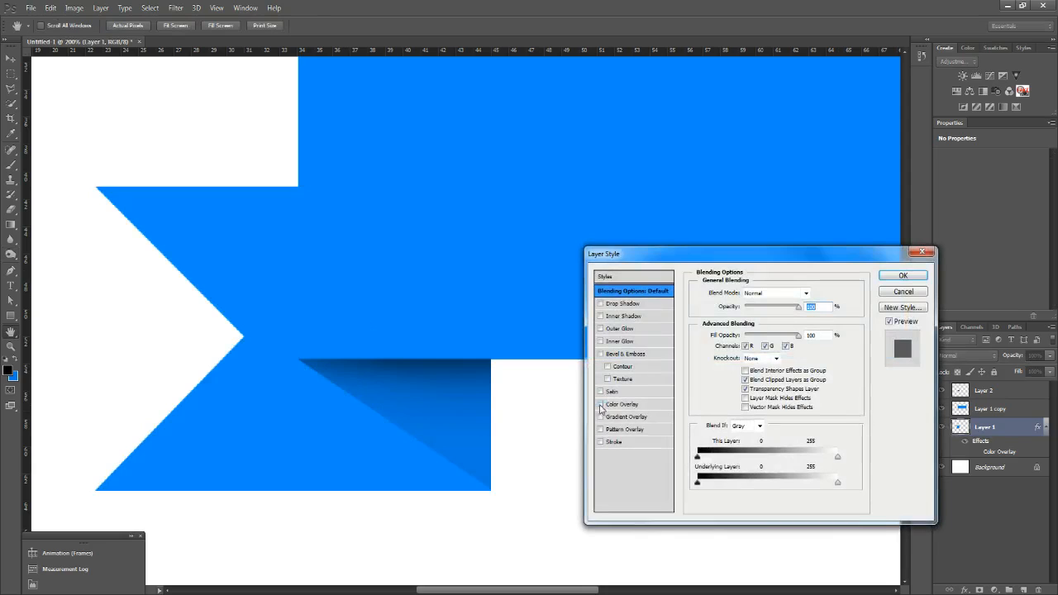
pyautogui.click(601, 405)
pyautogui.click(903, 275)
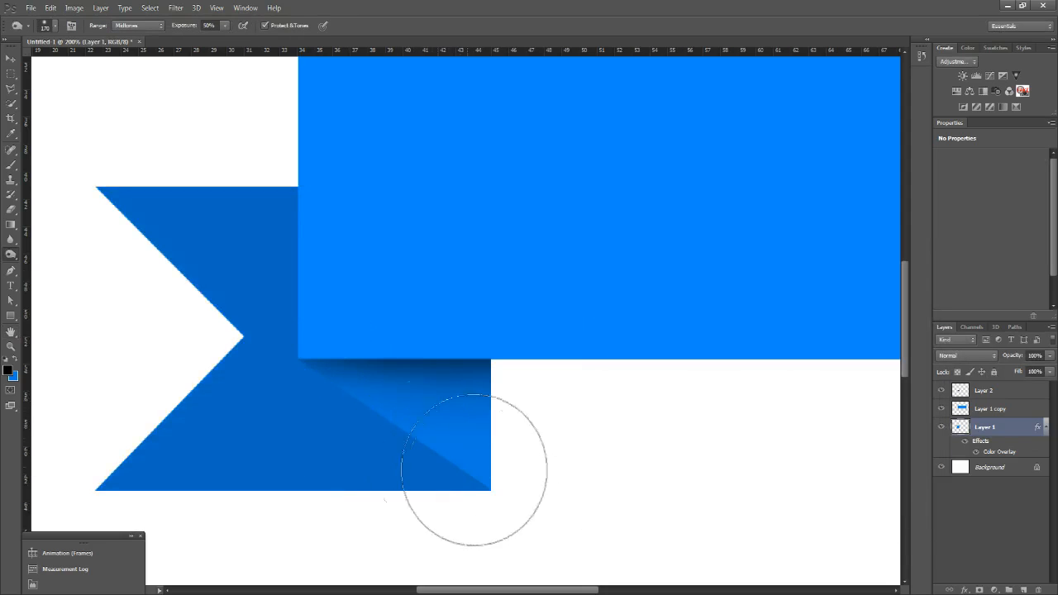
# - Disable Protect Tones for the Burn tool and set its exposure to 100%
pyautogui.click(264, 26)
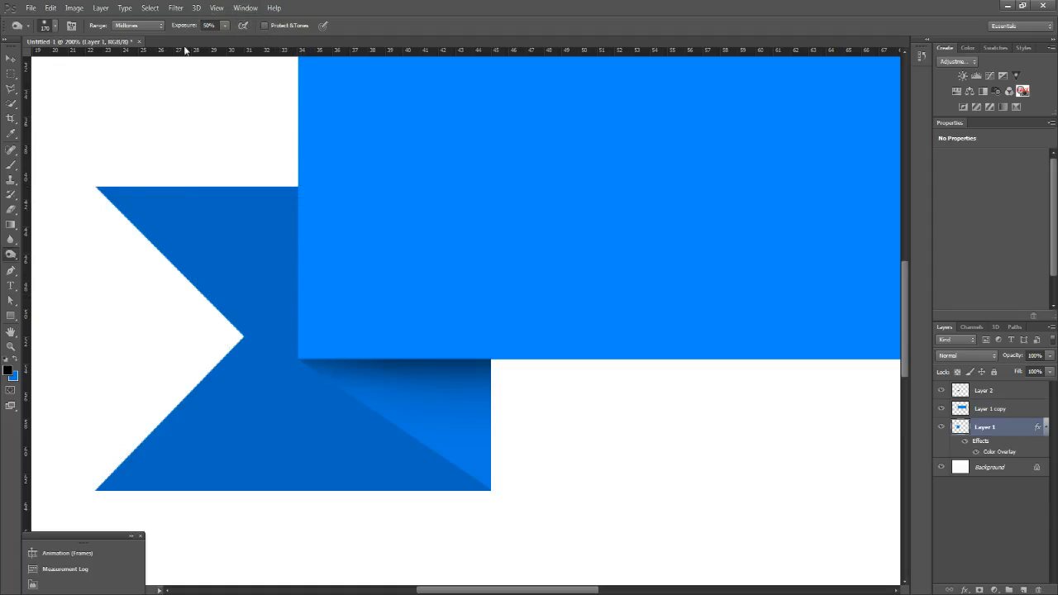
pyautogui.rightClick(161, 112)
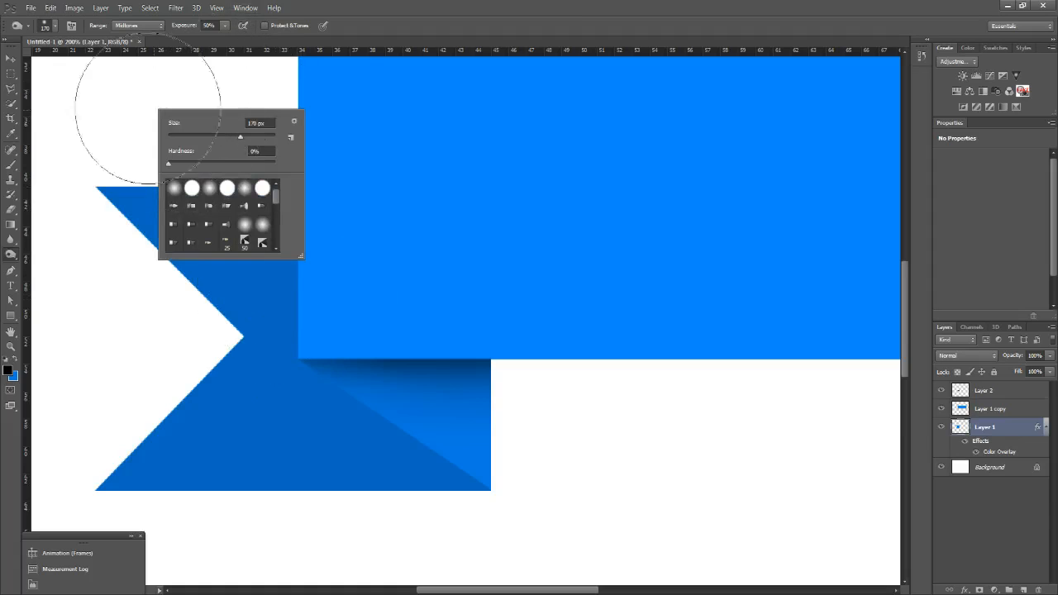
pyautogui.click(124, 26)
pyautogui.click(141, 26)
pyautogui.click(223, 27)
pyautogui.moveTo(226, 40); pyautogui.dragTo(258, 39)
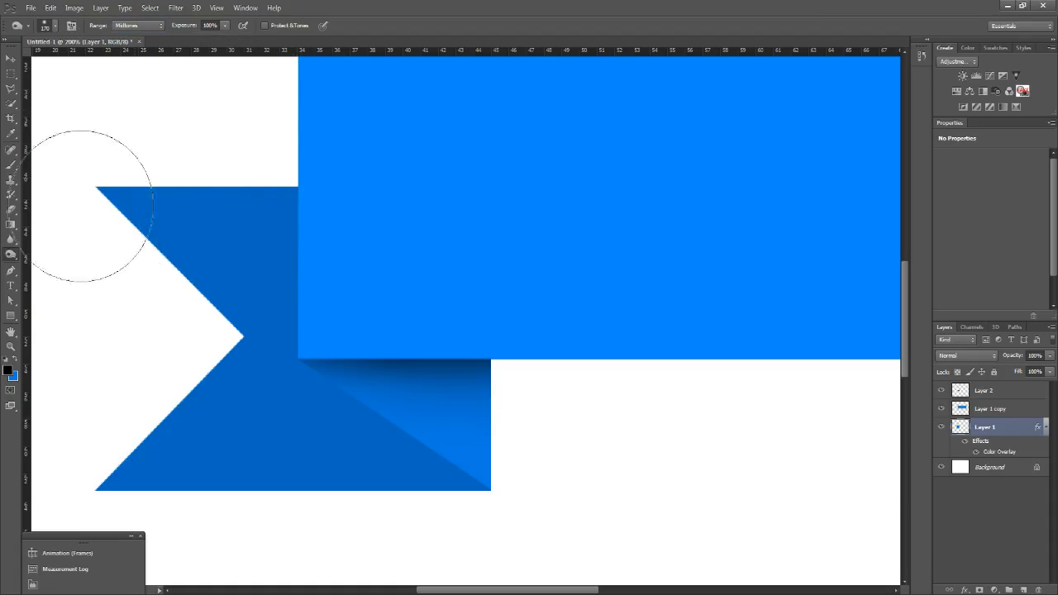
pyautogui.click(221, 28)
pyautogui.click(224, 38)
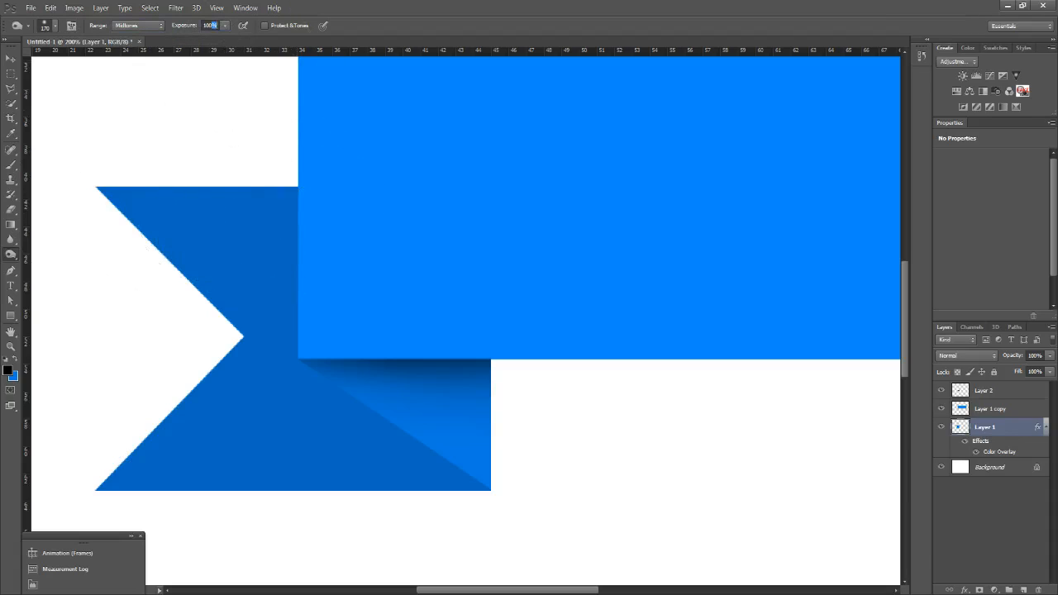
# - Set the Burn tool's exposure to 50%
pyautogui.write('50')
pyautogui.click(226, 27)
# - Turn Layer 1's Color Overlay effect off to inspect the burned shading, and turn it back on
pyautogui.doubleClick(1004, 436)
pyautogui.click(600, 404)
pyautogui.click(903, 277)
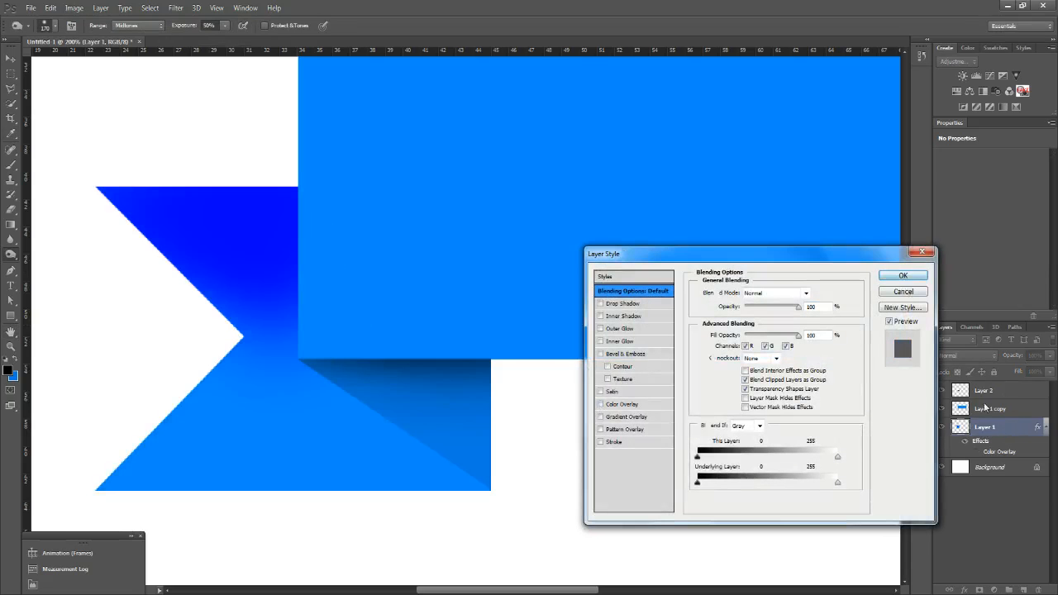
pyautogui.doubleClick(1012, 427)
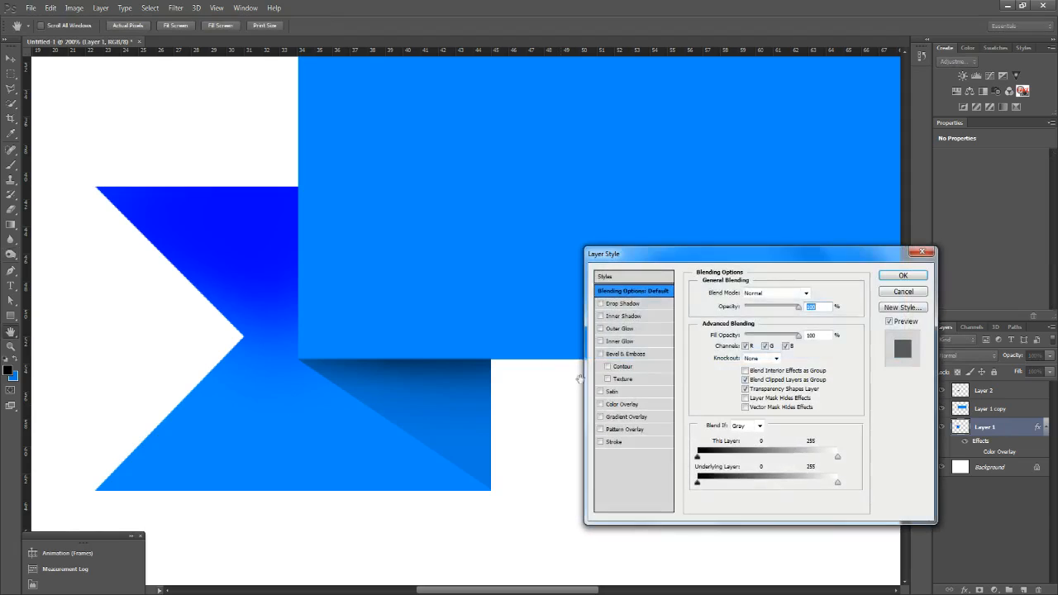
pyautogui.click(902, 276)
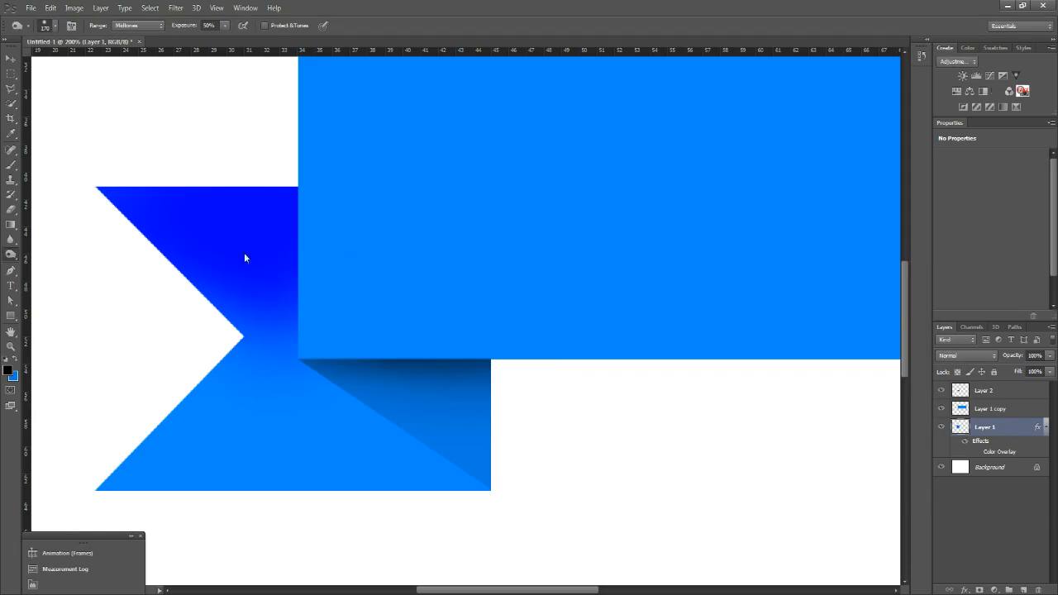
pyautogui.click(976, 452)
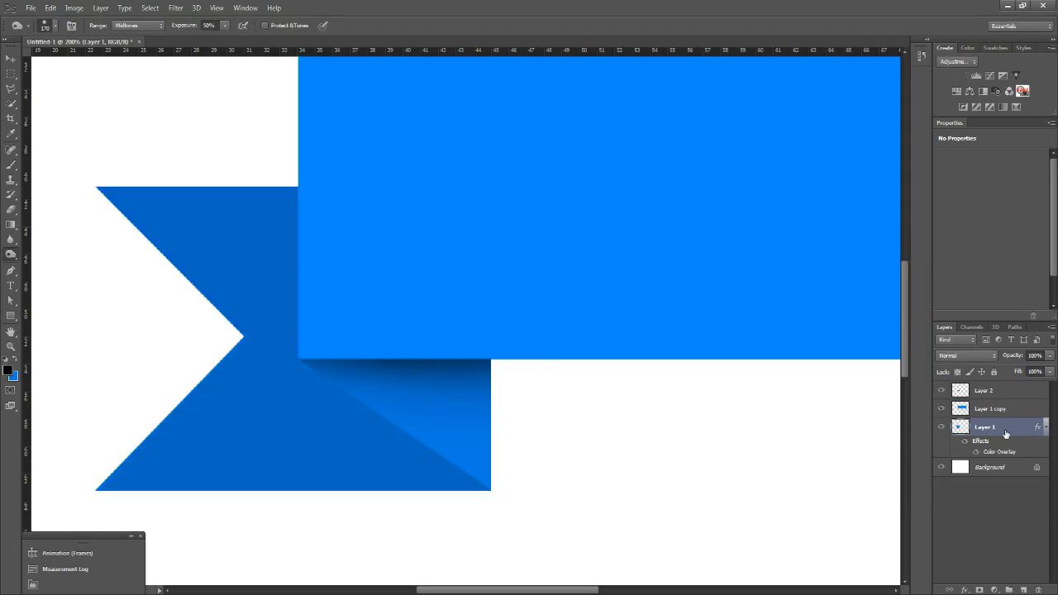
pyautogui.doubleClick(1015, 427)
pyautogui.click(600, 405)
pyautogui.click(600, 404)
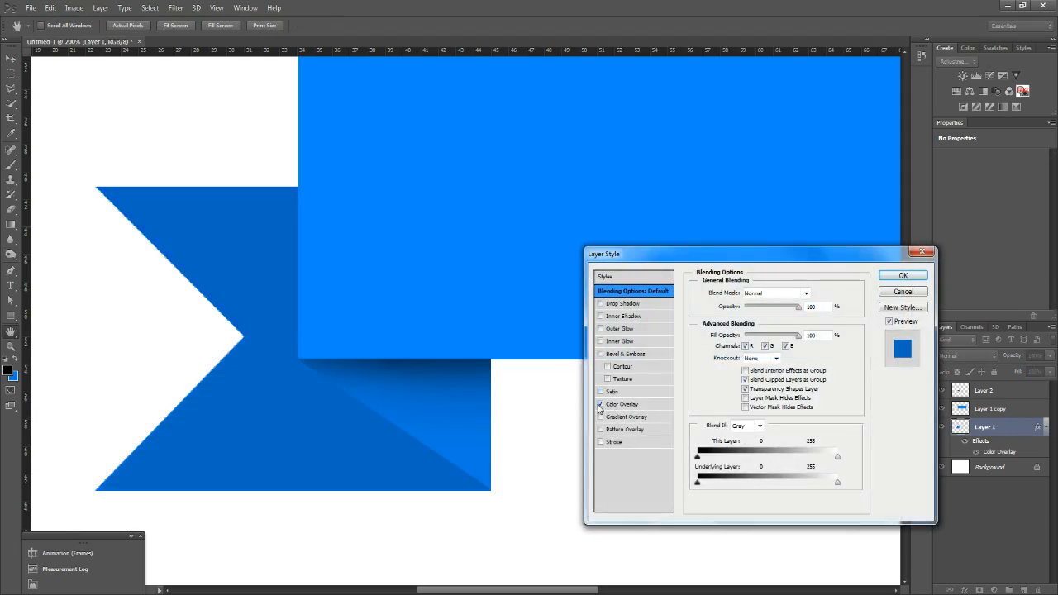
pyautogui.click(892, 293)
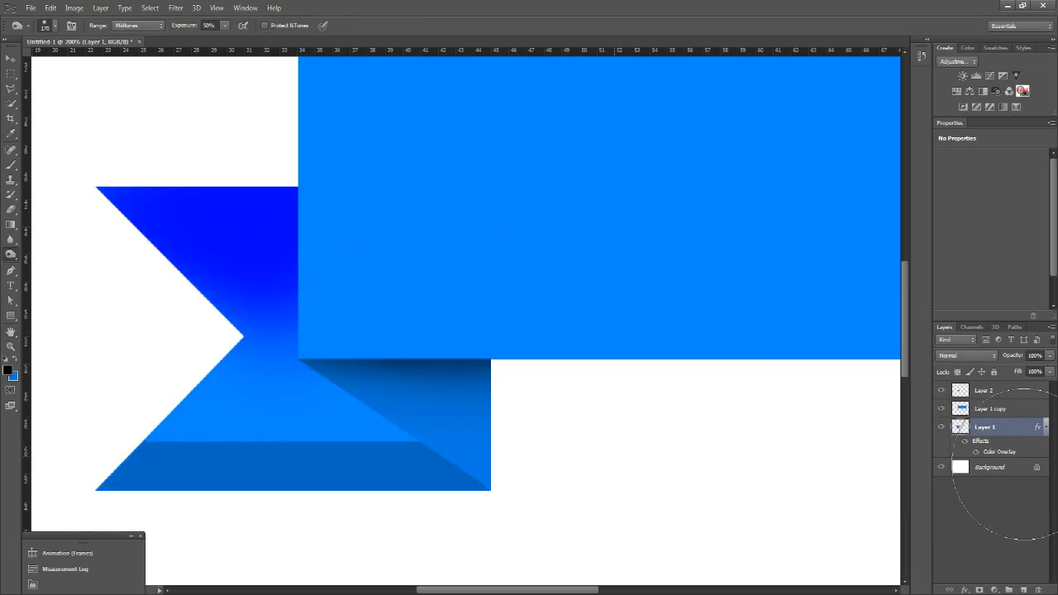
pyautogui.doubleClick(998, 429)
pyautogui.click(910, 294)
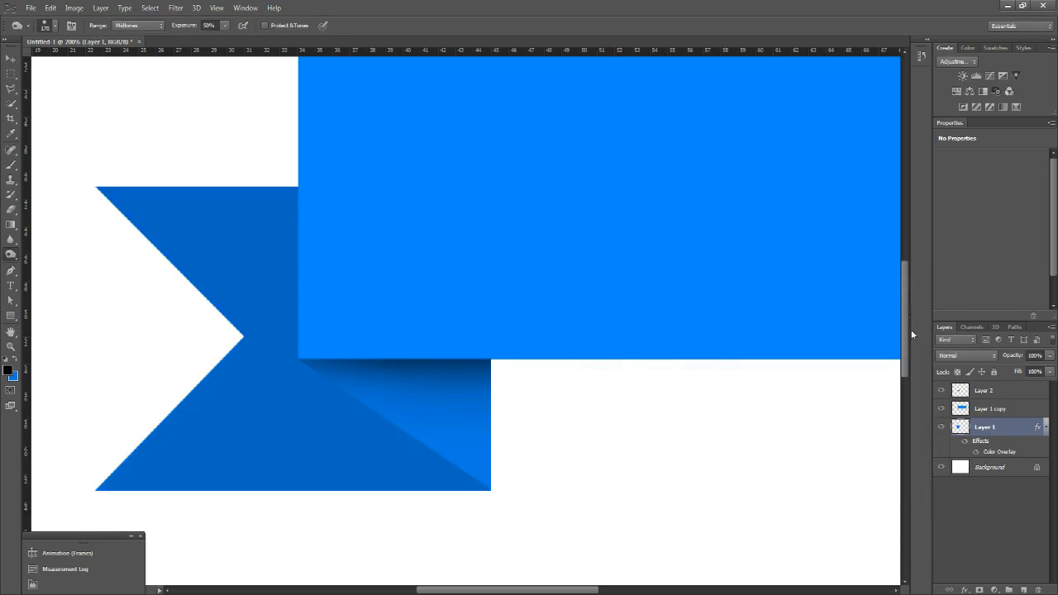
pyautogui.doubleClick(997, 431)
pyautogui.click(602, 404)
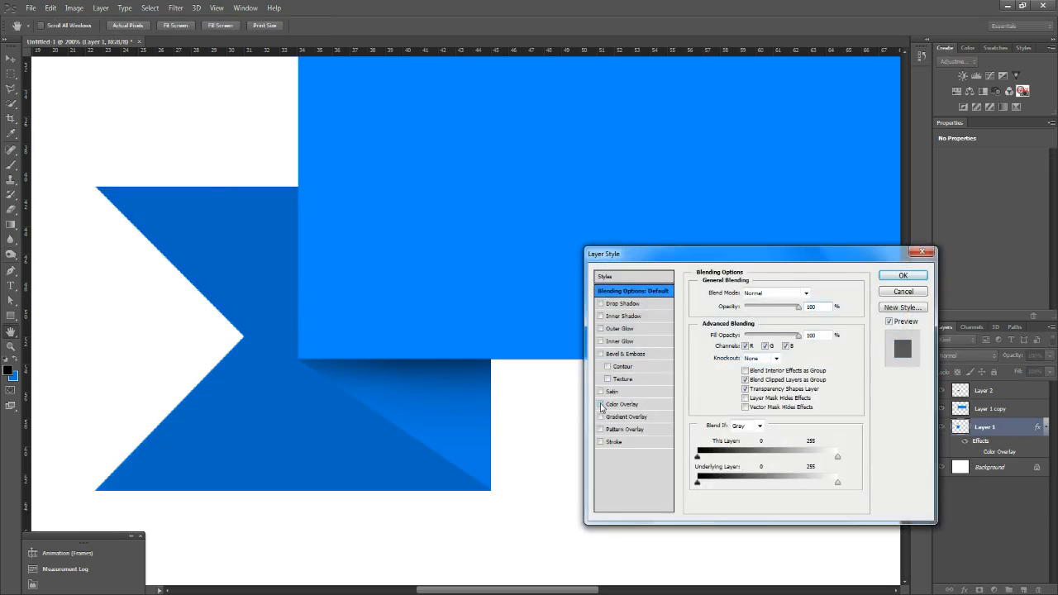
pyautogui.click(903, 292)
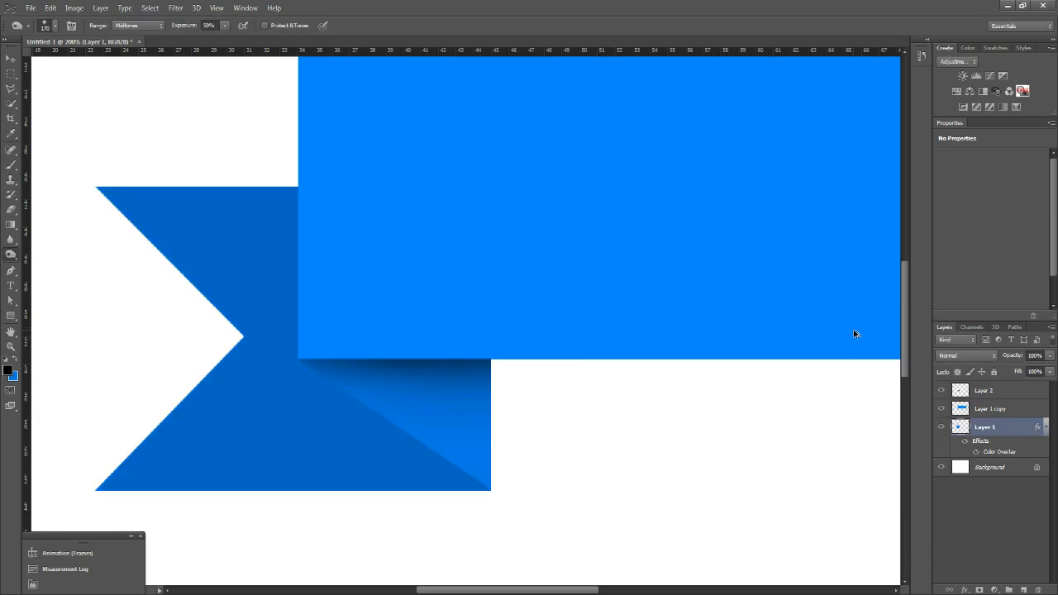
# - Turn off the Color Overlay effect in Layer 1's layer style
pyautogui.doubleClick(1005, 432)
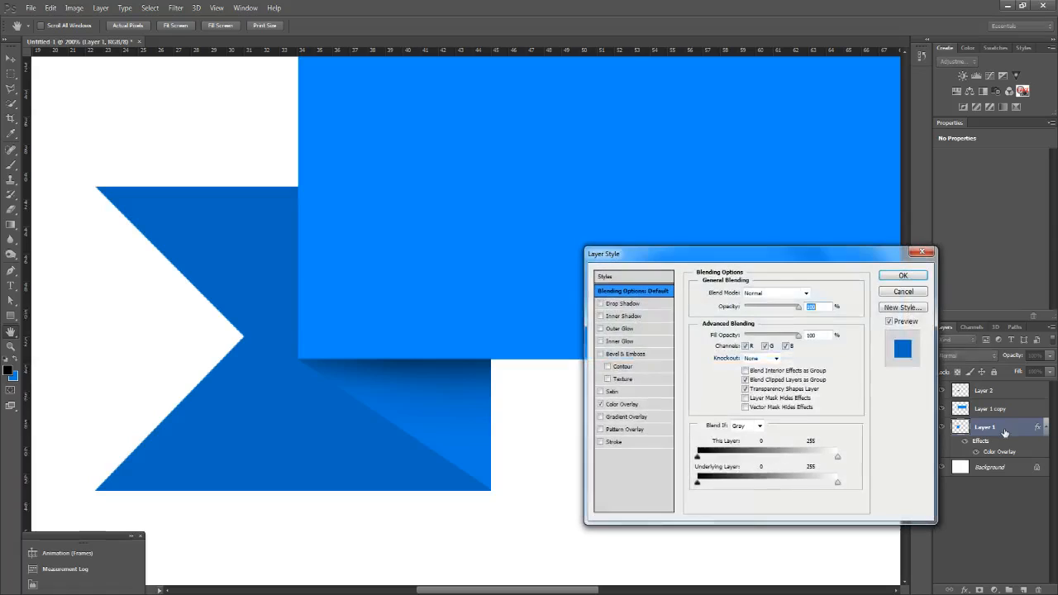
pyautogui.click(601, 404)
pyautogui.click(898, 278)
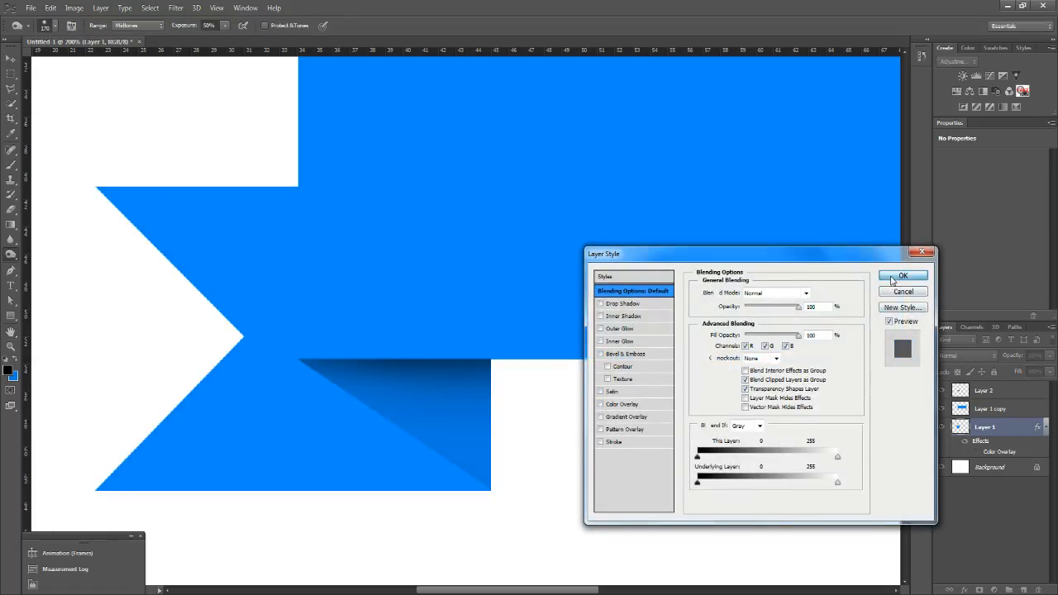
# - Darken the notched tail on Layer 1 with Brightness/Contrast, lowering the brightness to about -50
pyautogui.click(74, 7)
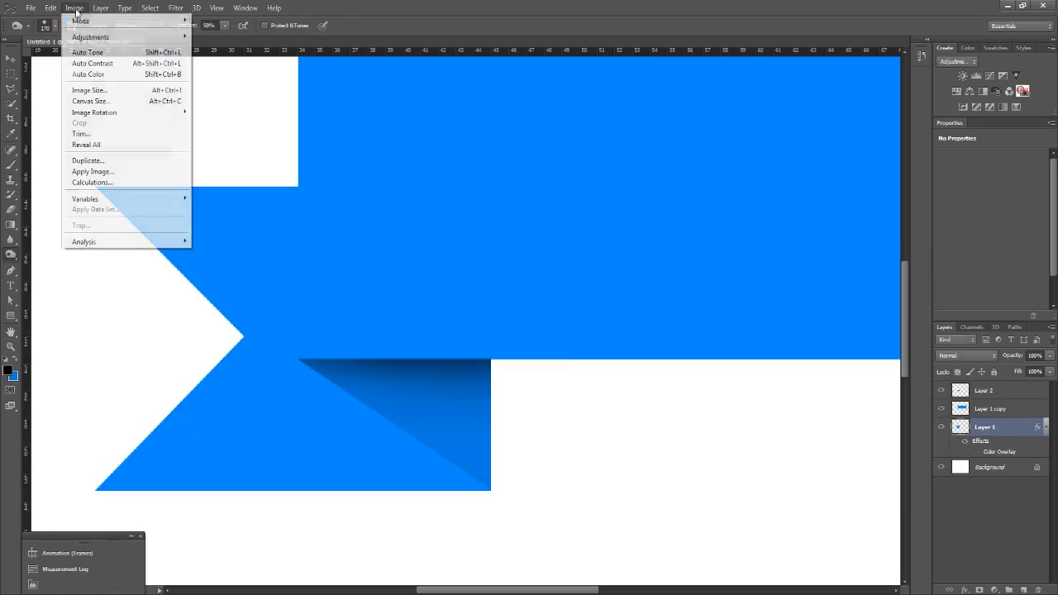
pyautogui.moveTo(163, 36)
pyautogui.click(212, 38)
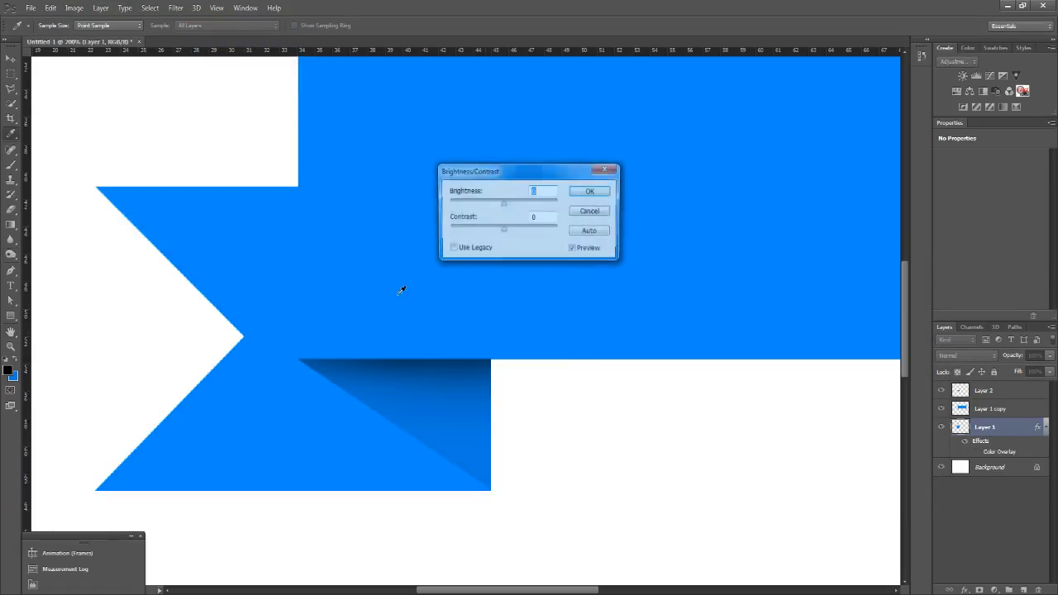
pyautogui.moveTo(501, 207); pyautogui.dragTo(487, 207)
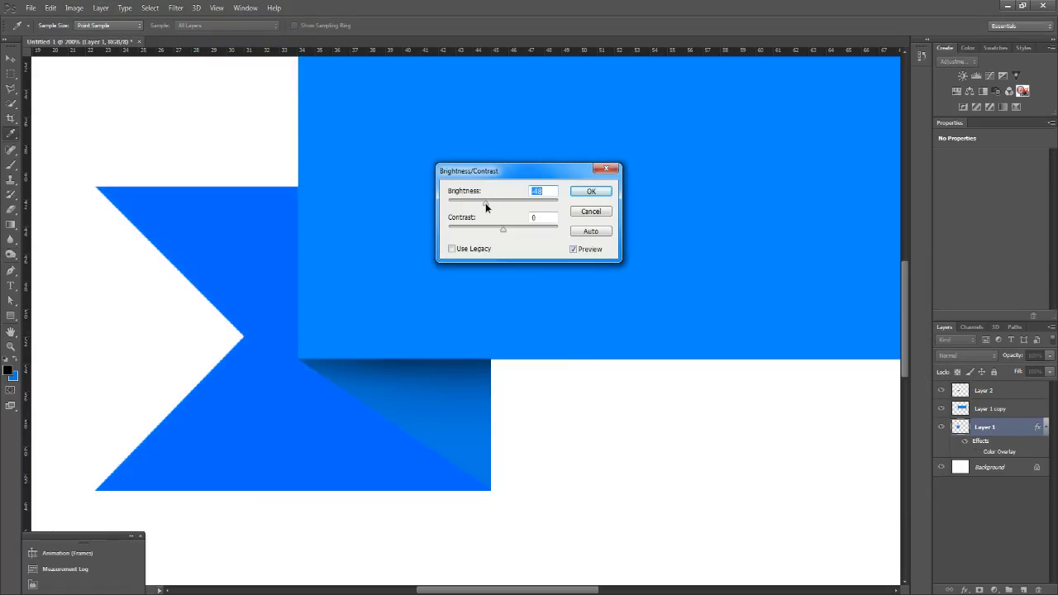
pyautogui.click(583, 194)
# - Burn a shadow on the notched tail beside the front rectangle and along the fold's diagonal
pyautogui.press('o')
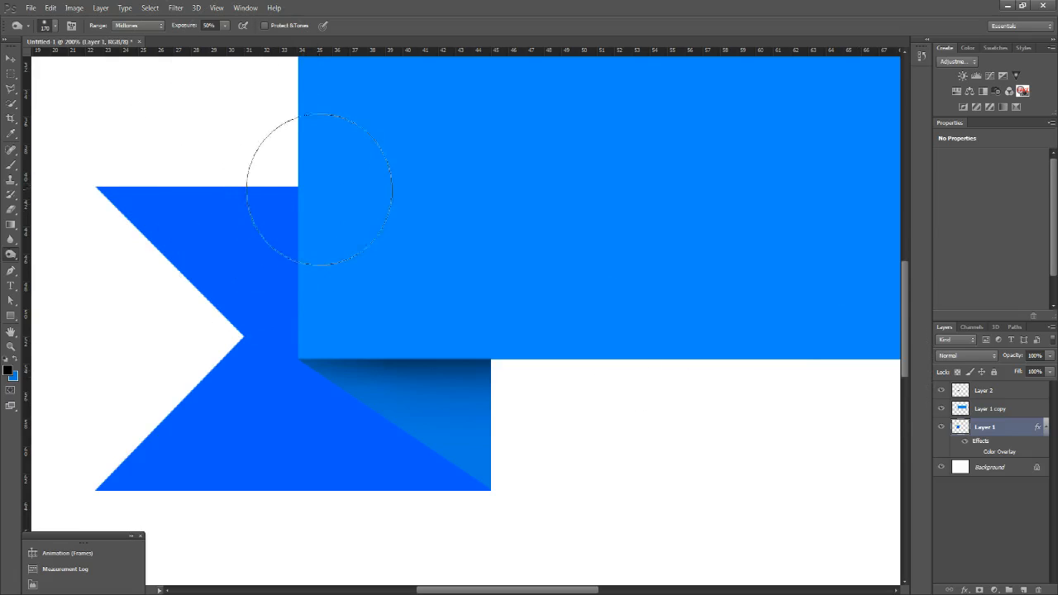
pyautogui.moveTo(307, 177)
pyautogui.mouseDown()
pyautogui.moveTo(319, 306)
pyautogui.moveTo(293, 179)
pyautogui.moveTo(303, 390)
pyautogui.mouseUp()
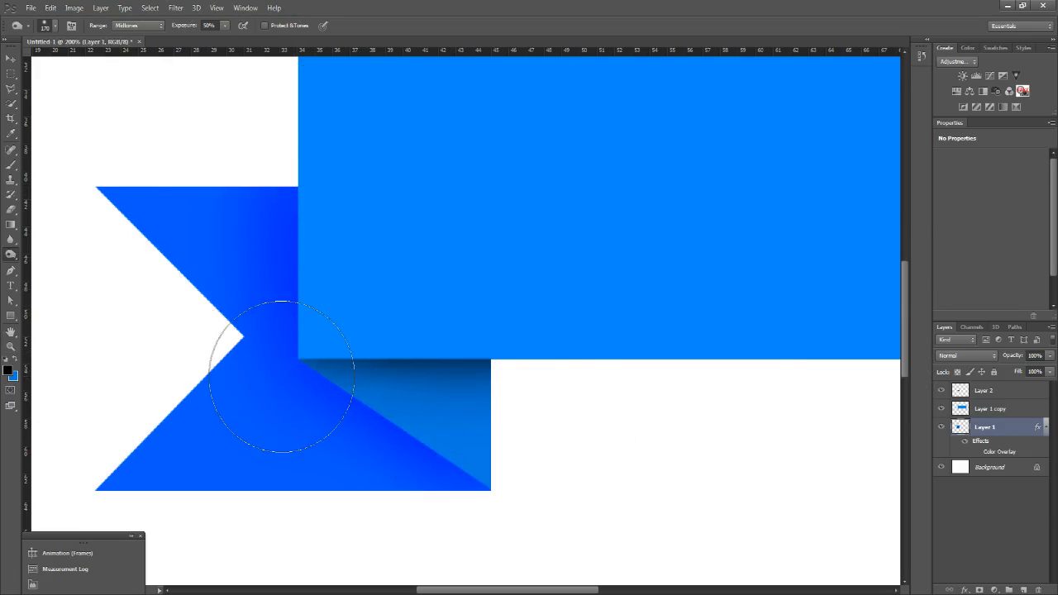
pyautogui.click(11, 346)
pyautogui.rightClick(375, 300)
pyautogui.click(405, 320)
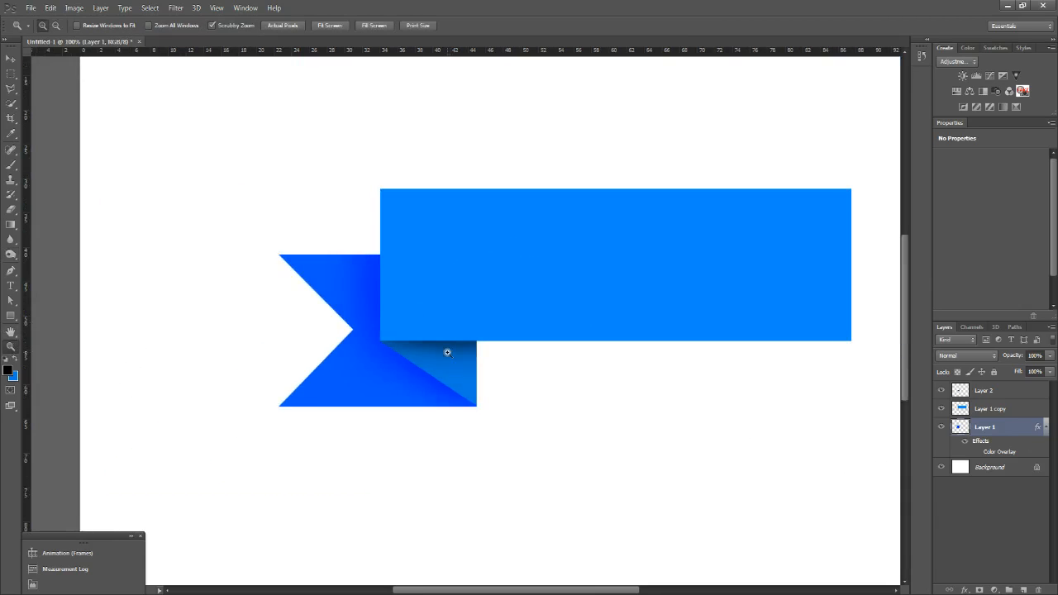
# - Enable Protect Tones, try burning the fold's diagonal again, and undo the burn strokes on the tail
pyautogui.press('o')
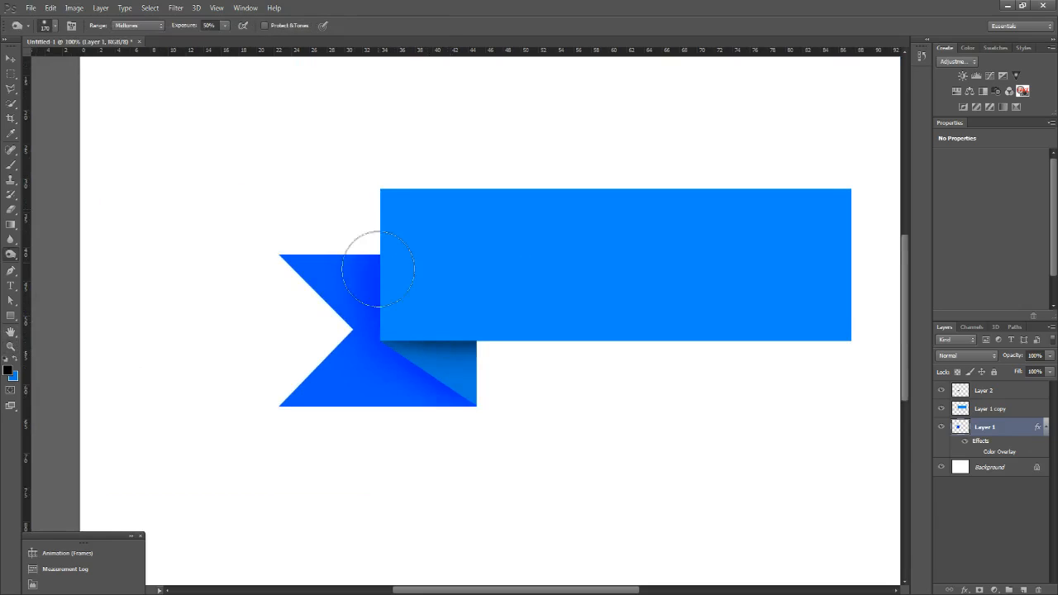
pyautogui.click(265, 25)
pyautogui.moveTo(378, 354); pyautogui.dragTo(501, 394)
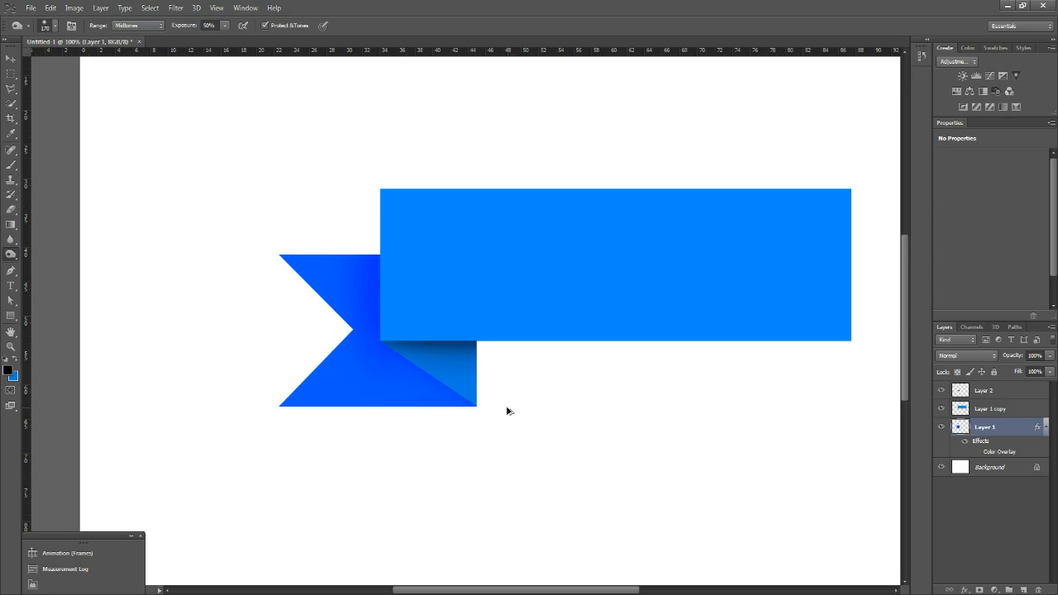
pyautogui.hotkey('ctrl', 'z')
pyautogui.hotkey('ctrl', 'alt', 'z')
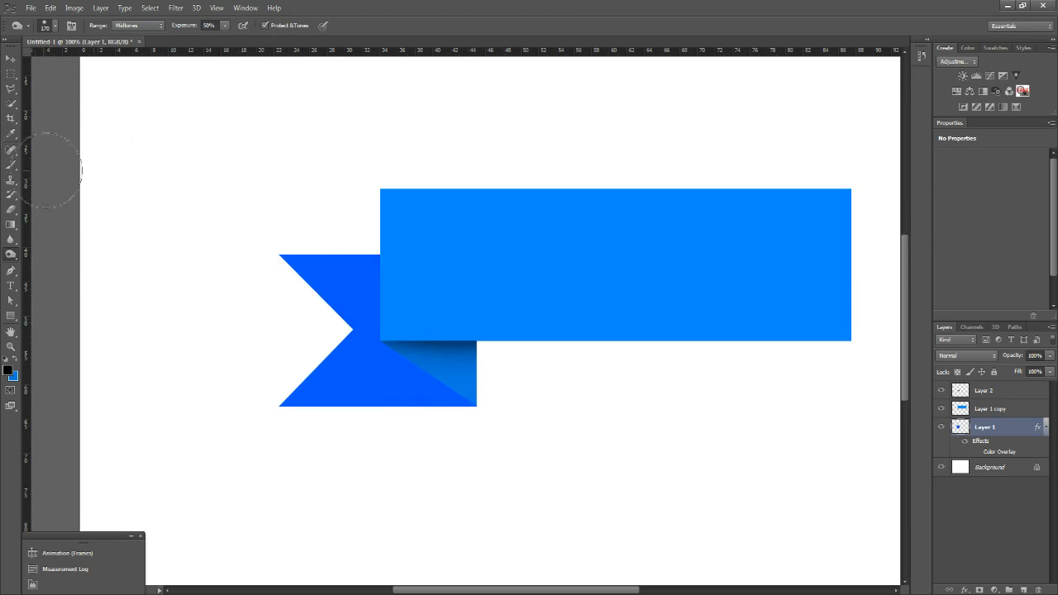
# - Burn the tail along the front rectangle's edge and the fold's diagonal with a soft 170 px brush at 50% exposure, Protect Tones off
pyautogui.rightClick(391, 335)
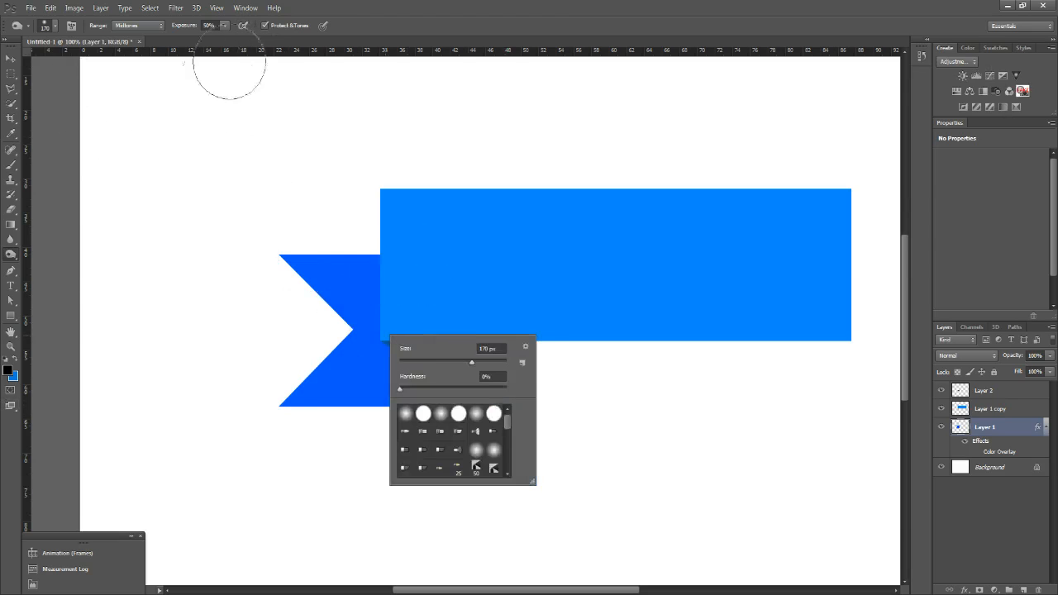
pyautogui.click(209, 25)
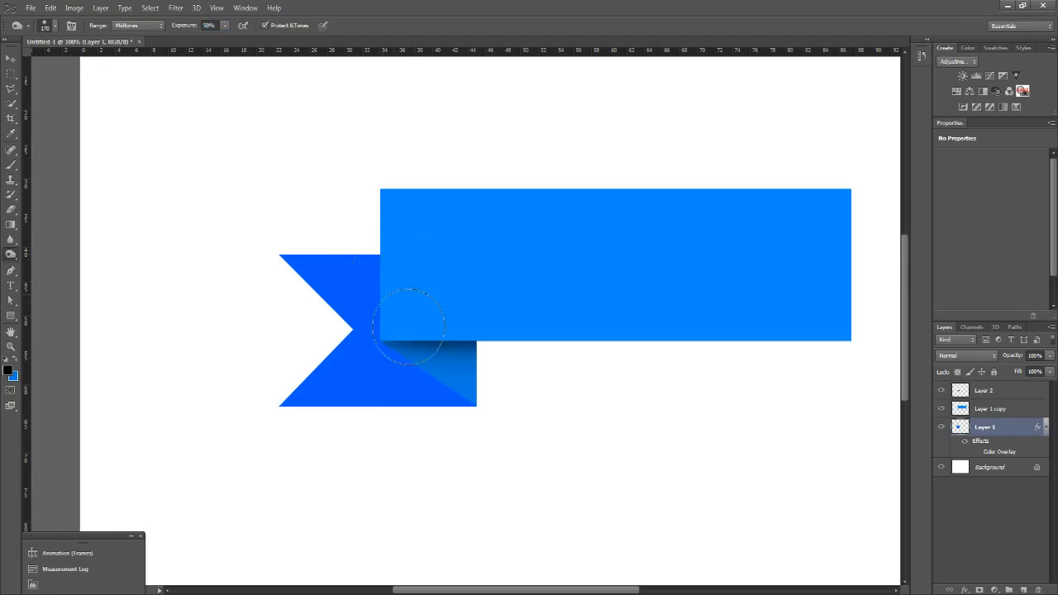
pyautogui.moveTo(417, 338)
pyautogui.mouseDown()
pyautogui.moveTo(470, 381)
pyautogui.moveTo(403, 357)
pyautogui.moveTo(468, 398)
pyautogui.moveTo(392, 361)
pyautogui.moveTo(478, 406)
pyautogui.mouseUp()
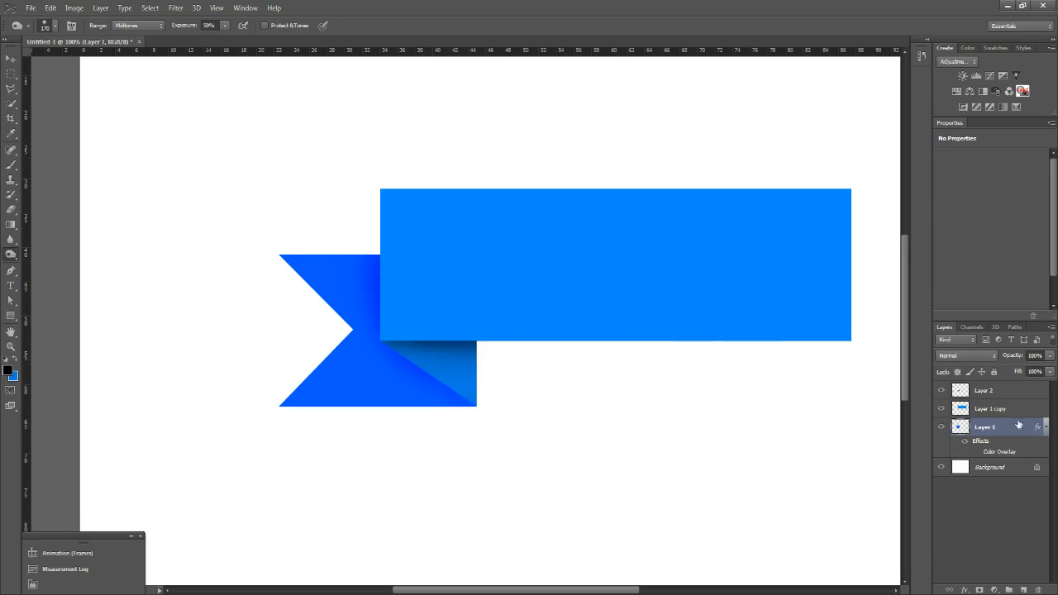
# - Check which layer holds the burned tail by selecting the ribbon layers and toggling Layer 1's visibility
pyautogui.hotkey('alt', ']')
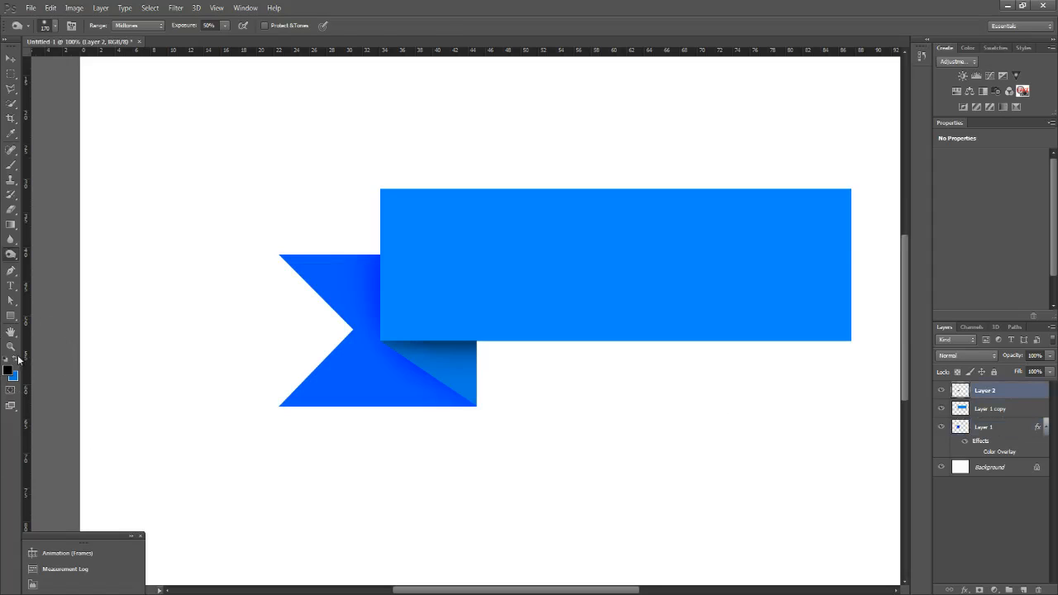
pyautogui.click(11, 346)
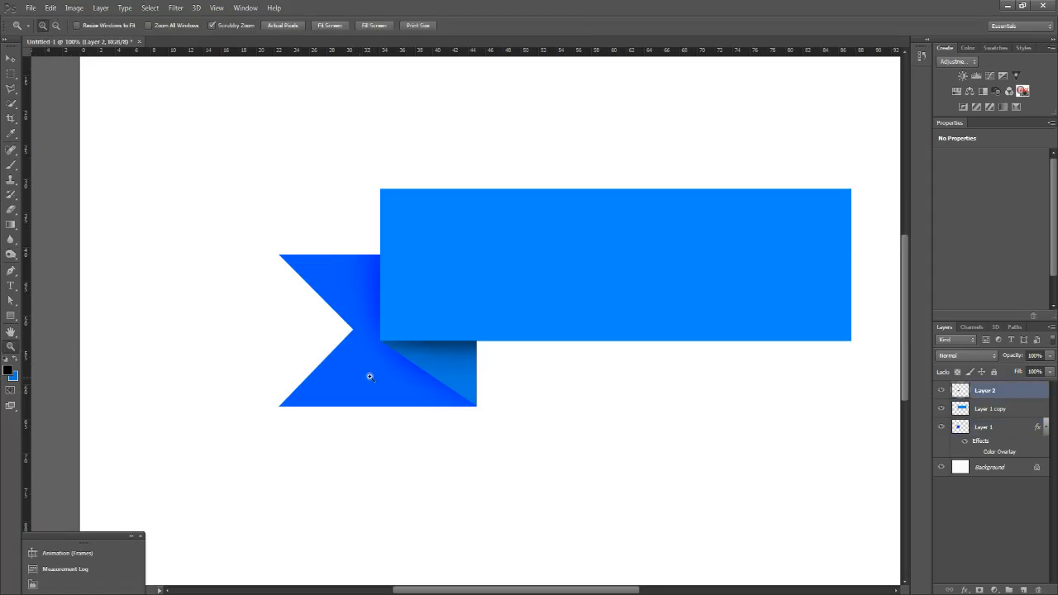
pyautogui.click(1015, 410)
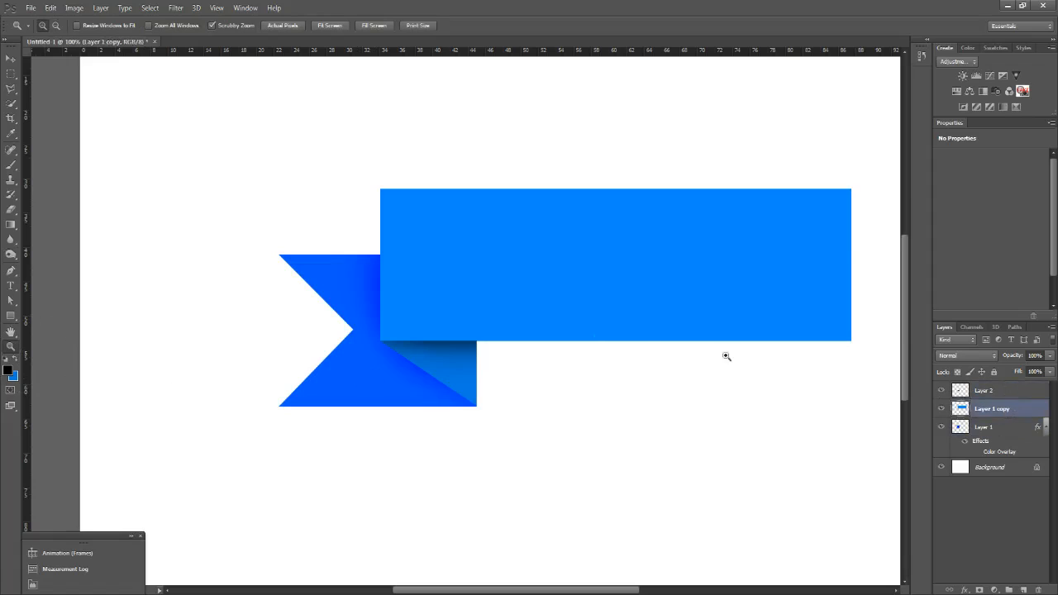
pyautogui.press('o')
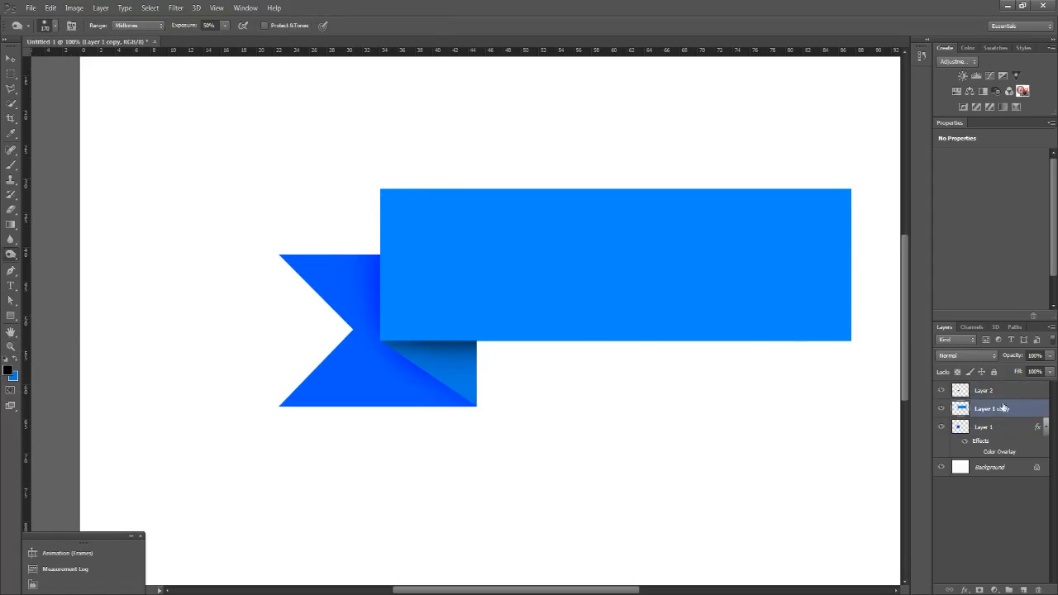
pyautogui.click(1016, 429)
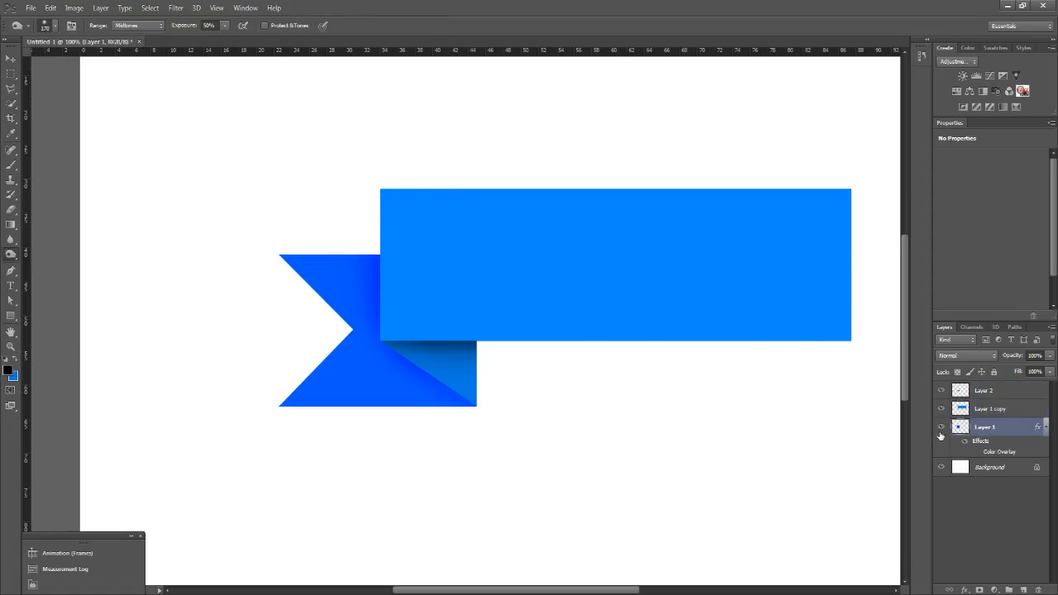
pyautogui.click(941, 427)
pyautogui.click(941, 427)
# - Dodge the tail's notched edges on Layer 1 with a soft 121 px brush at 50% exposure and Protect Tones off
pyautogui.press('z')
pyautogui.click(330, 325)
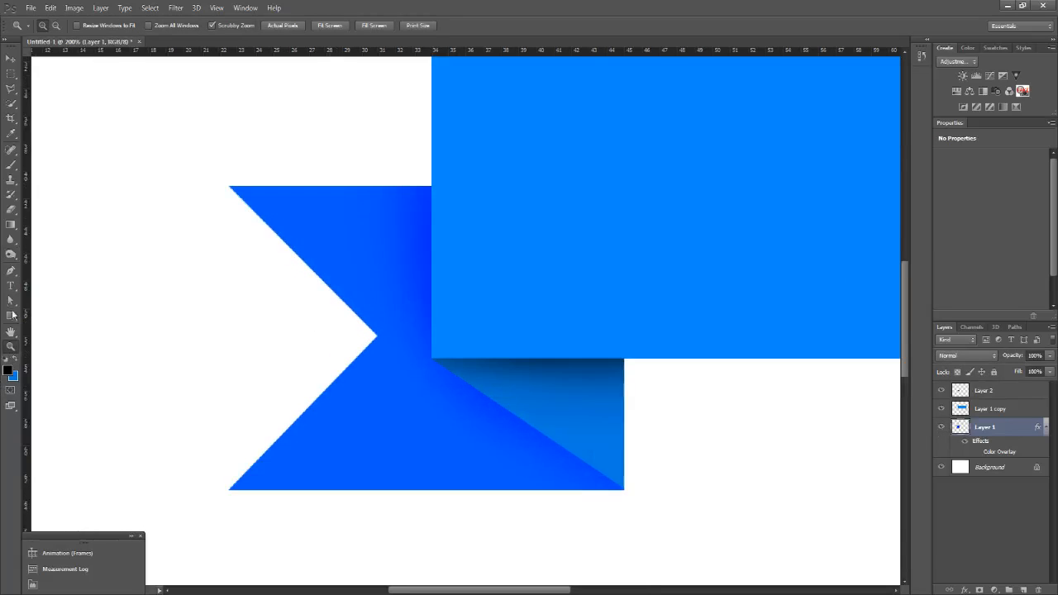
pyautogui.click(12, 254)
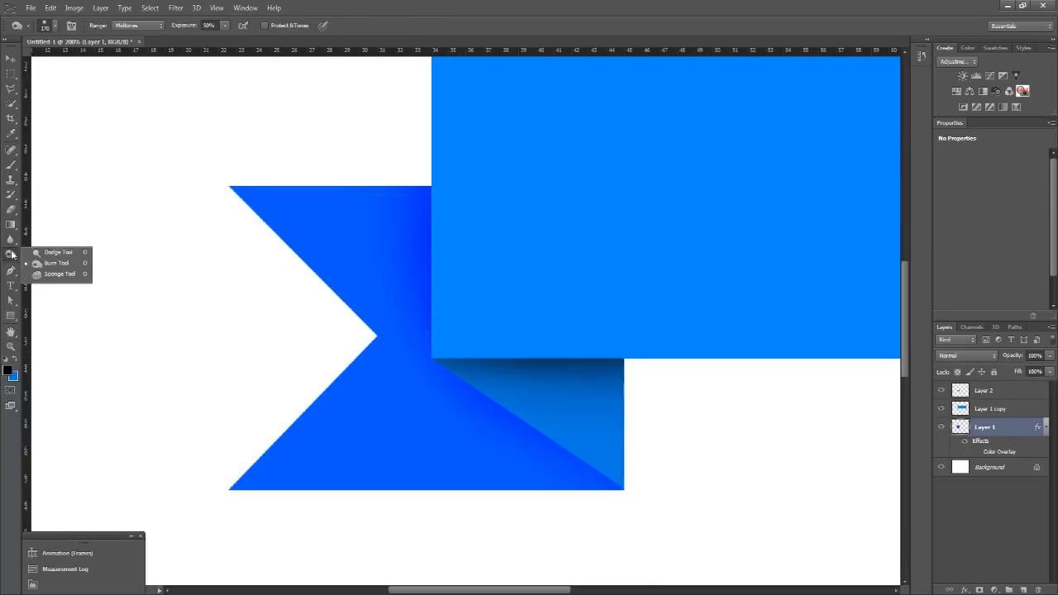
pyautogui.click(45, 253)
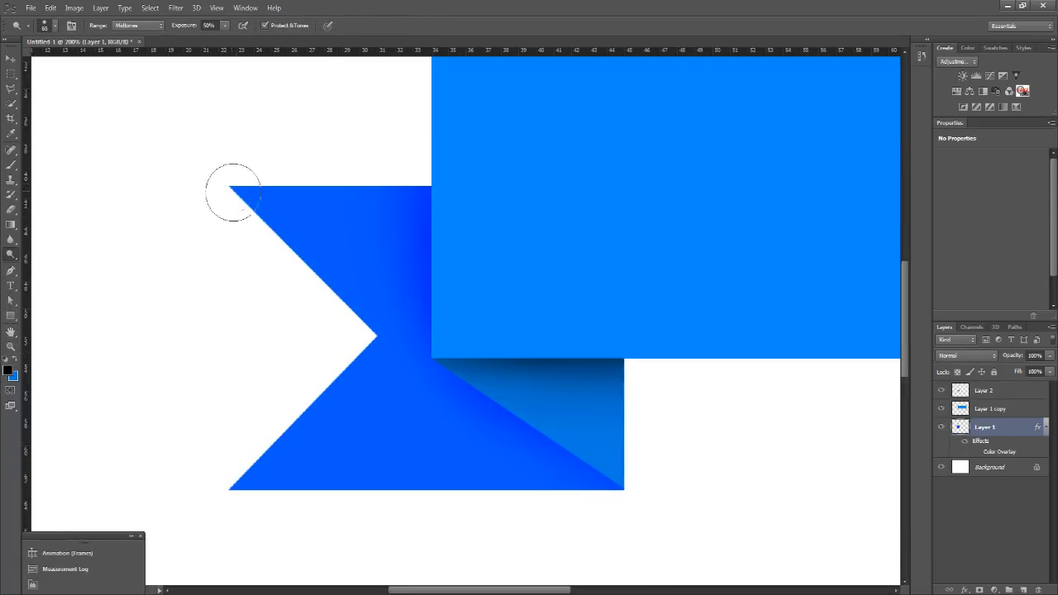
pyautogui.click(11, 254)
pyautogui.click(45, 253)
pyautogui.keyDown('alt'); pyautogui.rightClick(196, 179); pyautogui.keyUp('alt')
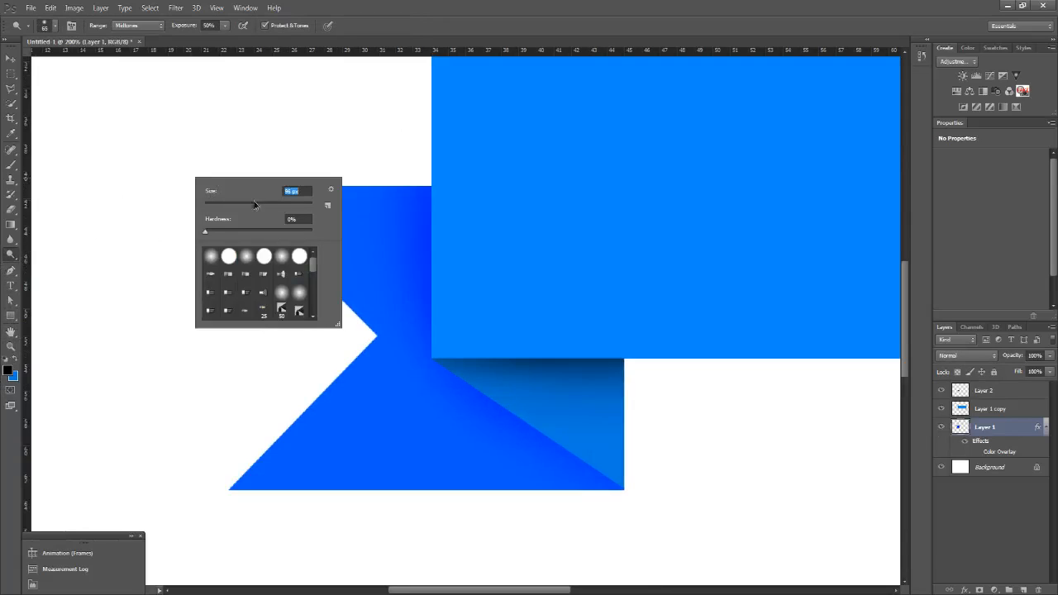
pyautogui.click(180, 149)
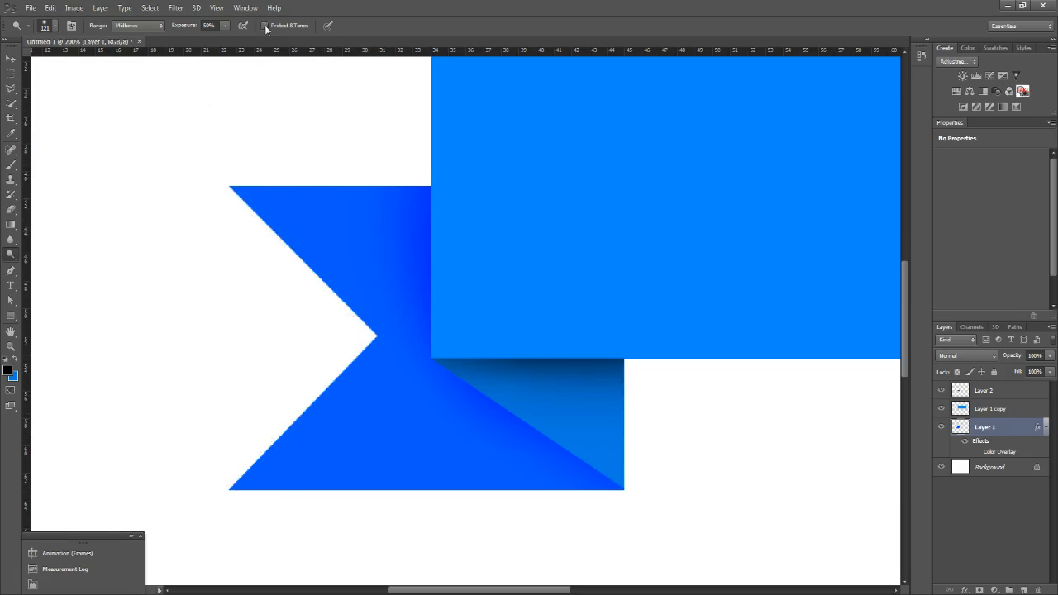
pyautogui.moveTo(267, 224); pyautogui.dragTo(248, 218)
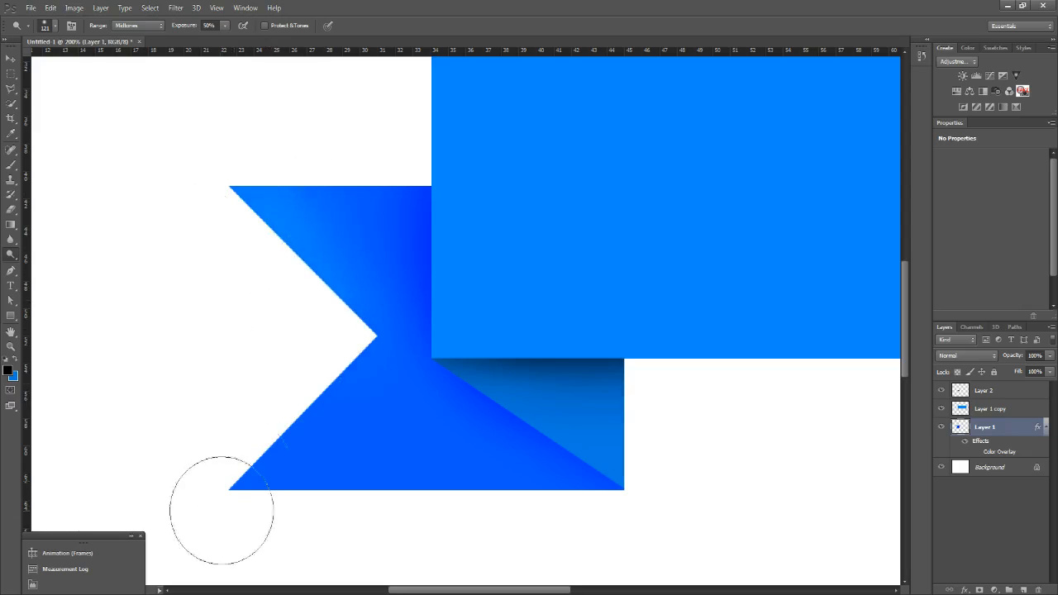
pyautogui.moveTo(213, 473)
pyautogui.mouseDown()
pyautogui.moveTo(341, 342)
pyautogui.moveTo(178, 500)
pyautogui.moveTo(379, 282)
pyautogui.moveTo(326, 368)
pyautogui.moveTo(349, 344)
pyautogui.moveTo(330, 305)
pyautogui.moveTo(211, 185)
pyautogui.moveTo(223, 198)
pyautogui.moveTo(198, 189)
pyautogui.moveTo(269, 250)
pyautogui.moveTo(326, 385)
pyautogui.moveTo(351, 372)
pyautogui.moveTo(296, 461)
pyautogui.mouseUp()
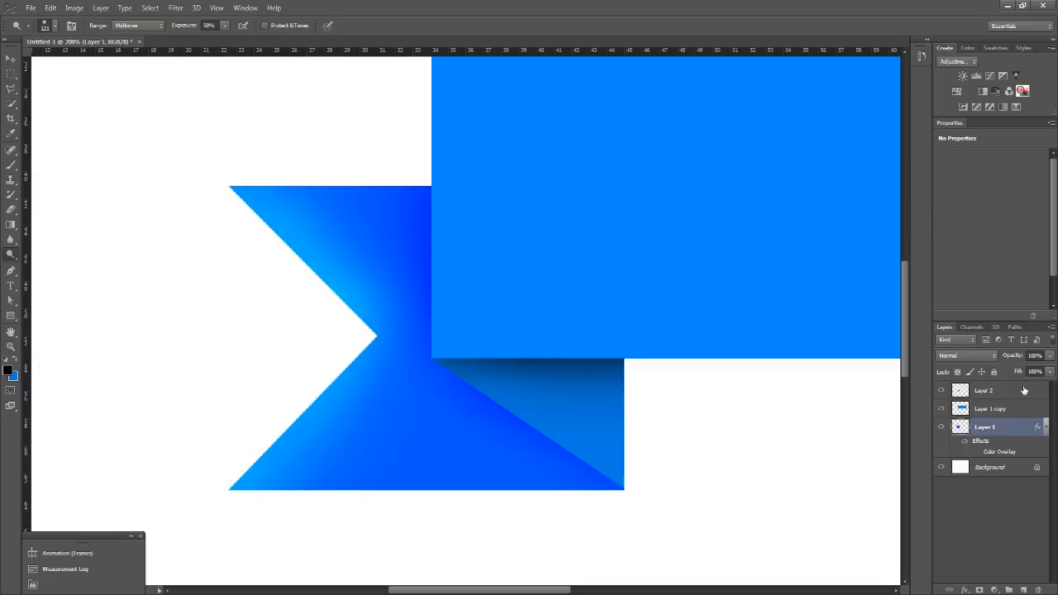
# - Dodge the lower part of the triangular fold on Layer 2 with a 121 px brush at 50% exposure, Midtones range
pyautogui.click(1010, 407)
pyautogui.click(964, 394)
pyautogui.click(942, 392)
pyautogui.click(942, 391)
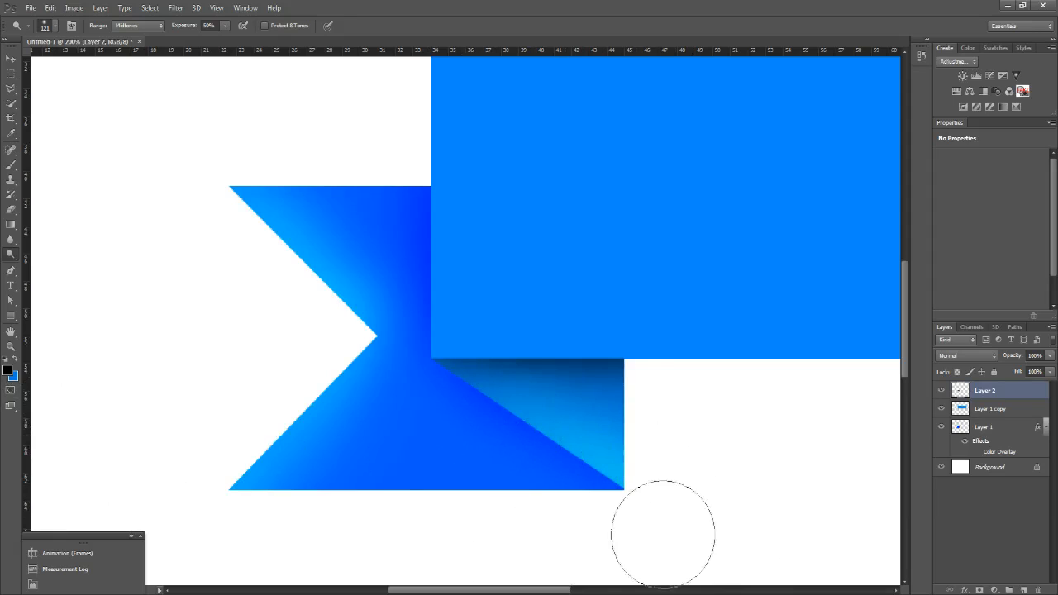
# - Dodge the front rectangle's left edge and lower-left corner on Layer 1 copy with a 121 px brush at 50% exposure
pyautogui.press('z')
pyautogui.rightClick(291, 361)
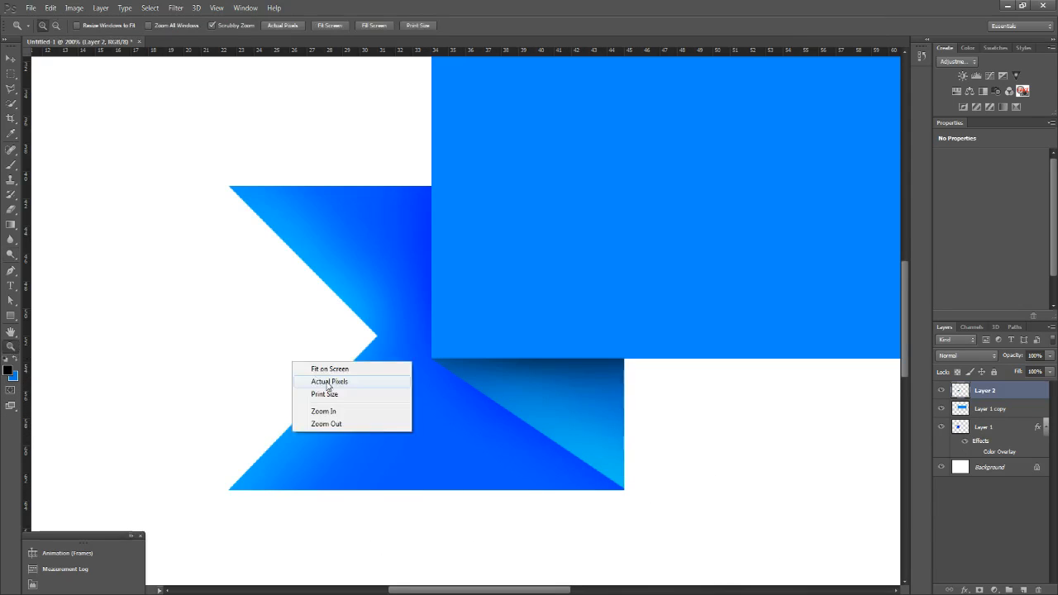
pyautogui.click(331, 382)
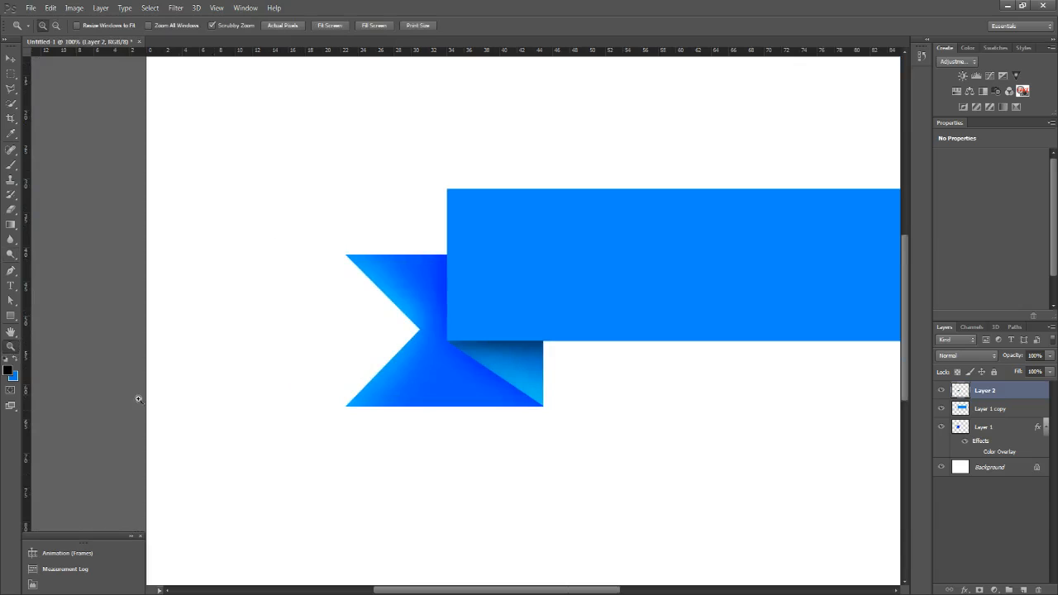
pyautogui.rightClick(434, 370)
pyautogui.click(465, 376)
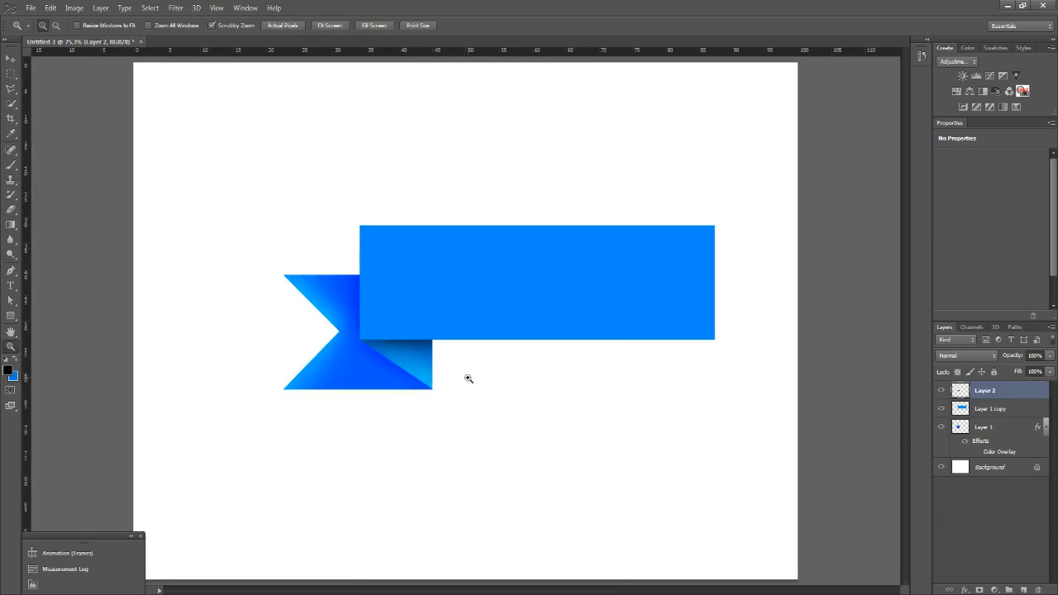
pyautogui.click(1020, 419)
pyautogui.hotkey('alt', ']')
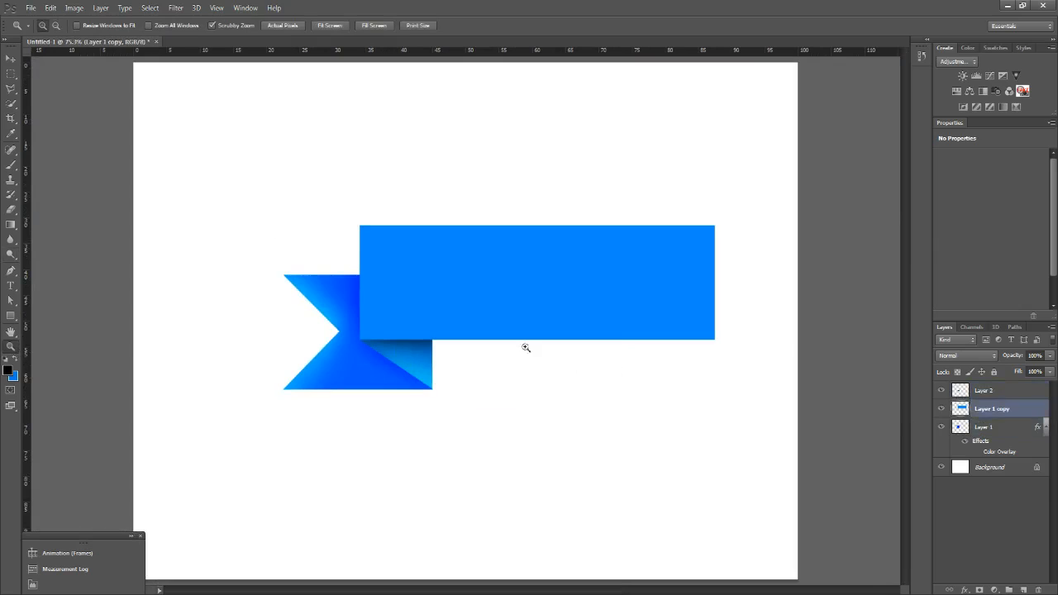
pyautogui.click(11, 254)
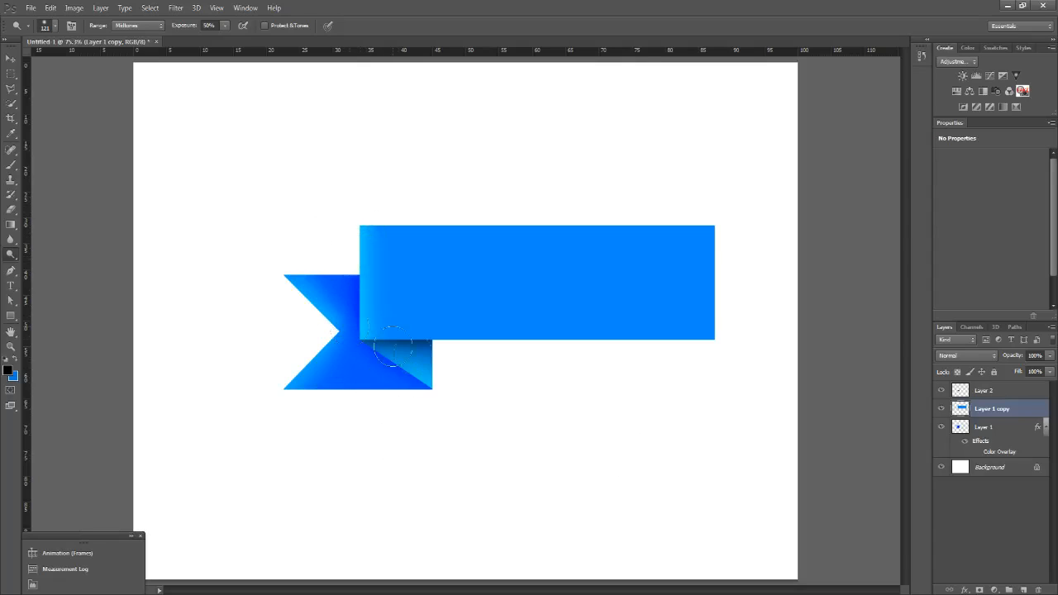
pyautogui.moveTo(377, 339); pyautogui.dragTo(463, 354)
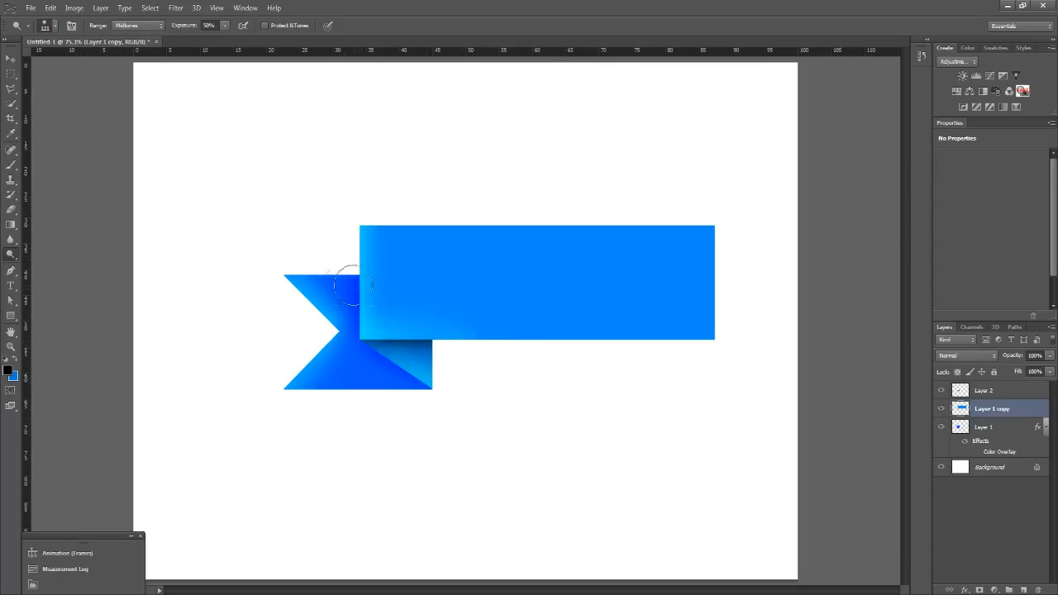
pyautogui.moveTo(398, 317); pyautogui.dragTo(362, 220)
pyautogui.press('z')
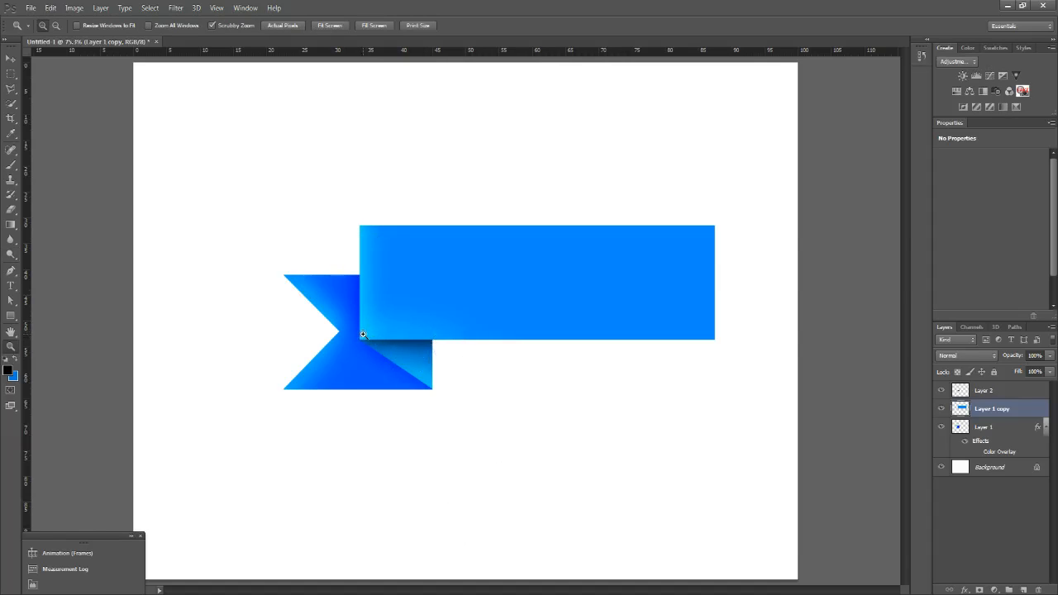
pyautogui.press('o')
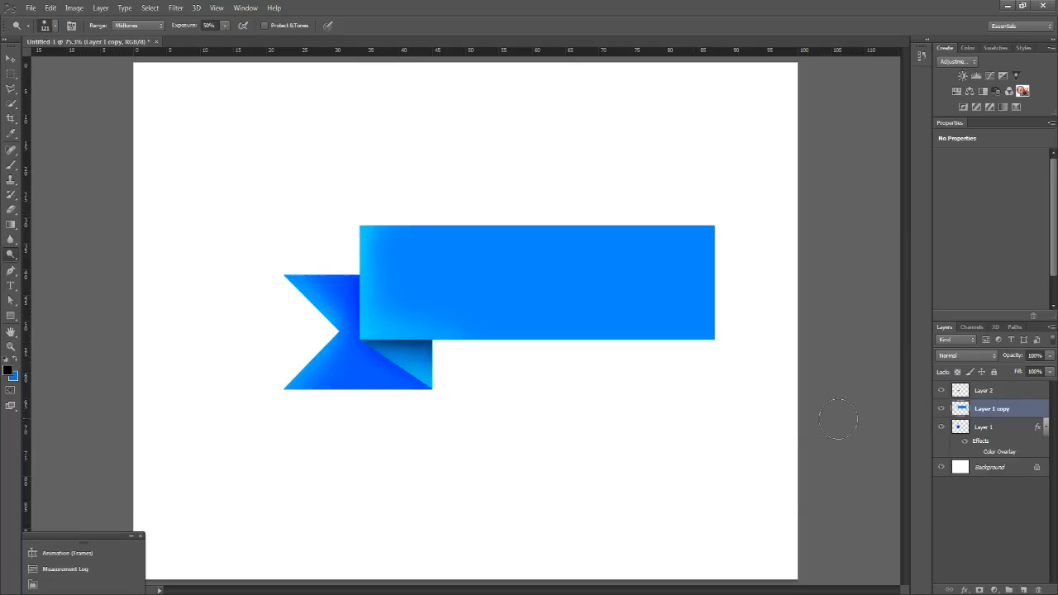
# - Cut off the right-hand part of the front rectangle on Layer 1 copy using a rectangular marquee selection, and deselect
pyautogui.click(999, 392)
pyautogui.click(992, 409)
pyautogui.click(10, 73)
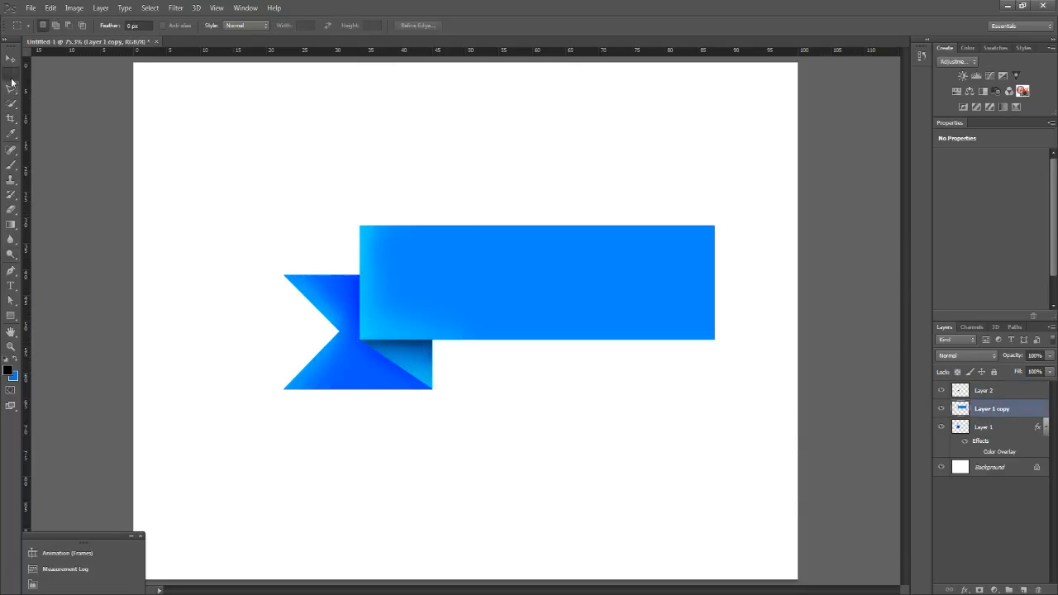
pyautogui.moveTo(766, 175); pyautogui.dragTo(559, 430)
pyautogui.press('Delete')
pyautogui.hotkey('ctrl', 'd')
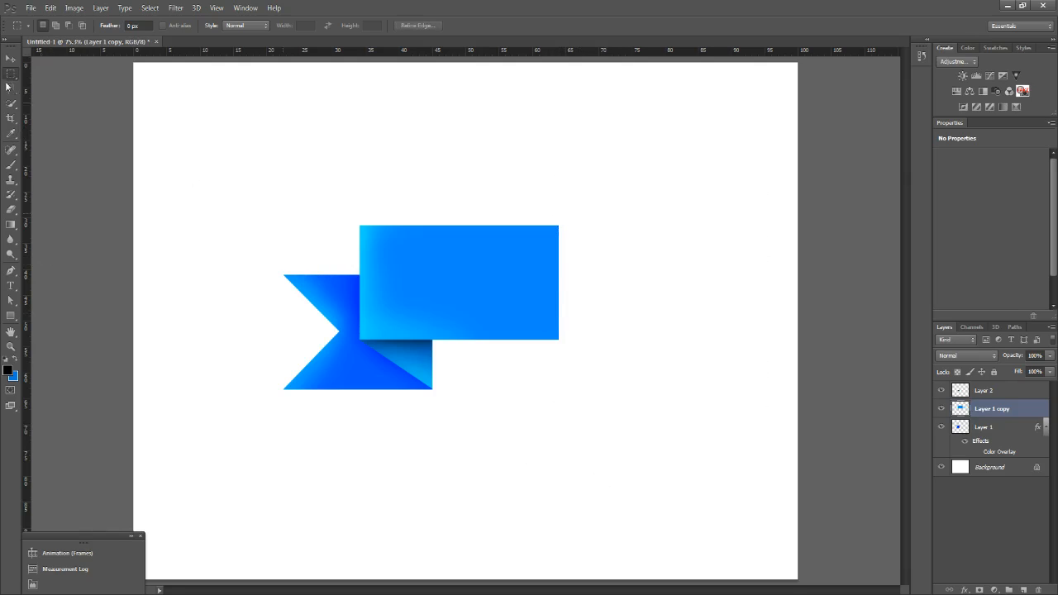
# - Group Layer 2, Layer 1 copy and Layer 1, and merge the group into one layer
pyautogui.click(1007, 397)
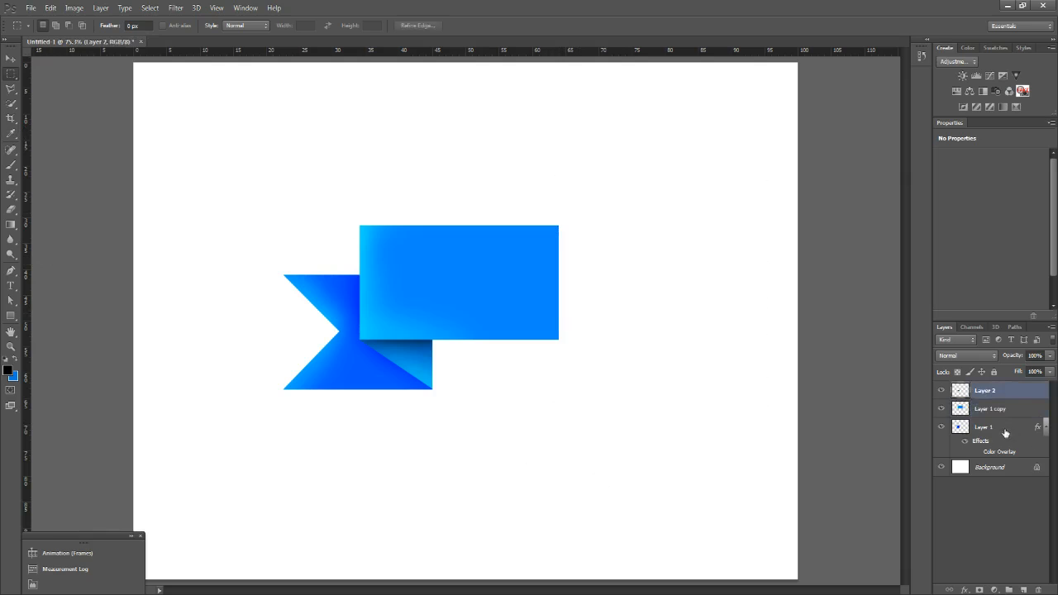
pyautogui.keyDown('shift'); pyautogui.click(1006, 430); pyautogui.keyUp('shift')
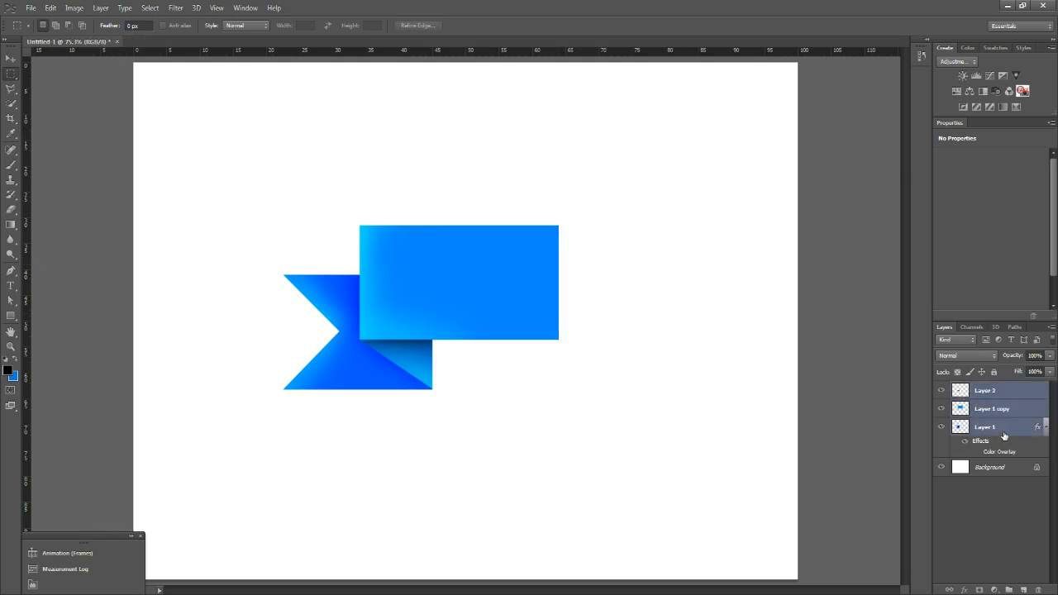
pyautogui.moveTo(1006, 432); pyautogui.dragTo(1008, 590)
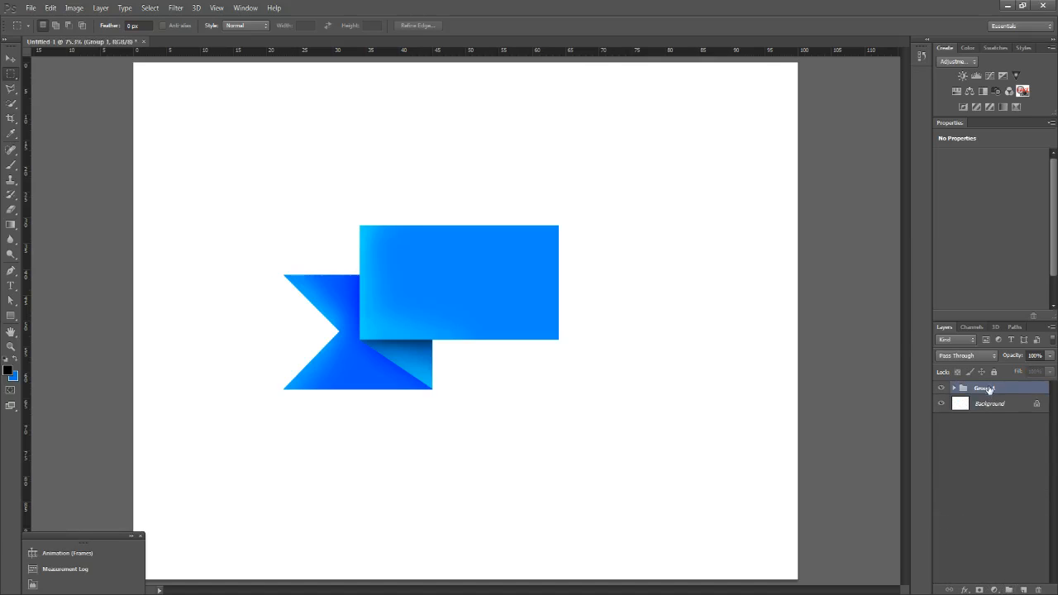
pyautogui.rightClick(1000, 392)
pyautogui.press('Escape')
pyautogui.rightClick(1010, 390)
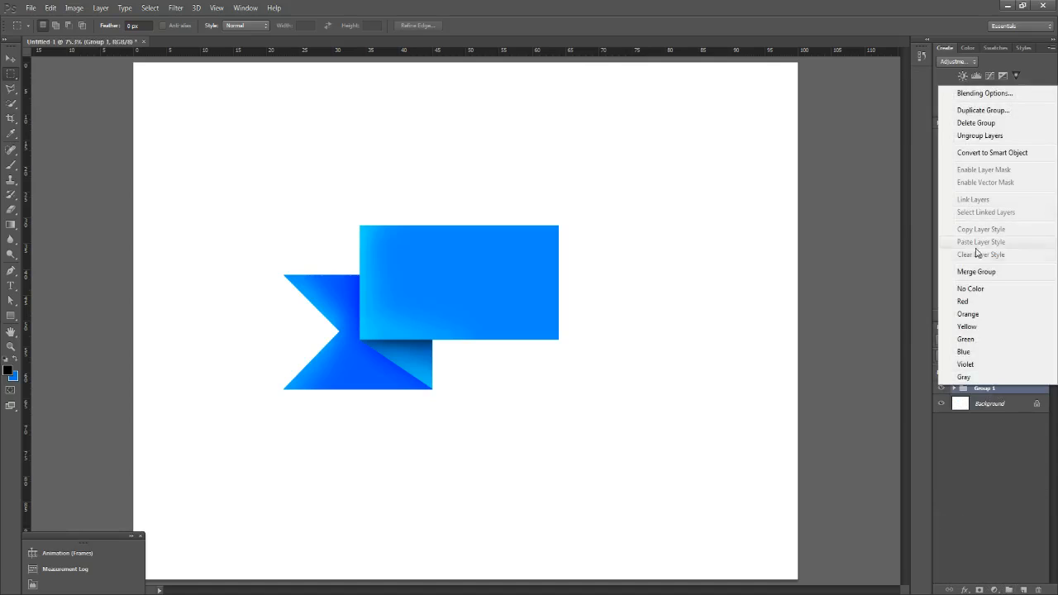
pyautogui.click(977, 273)
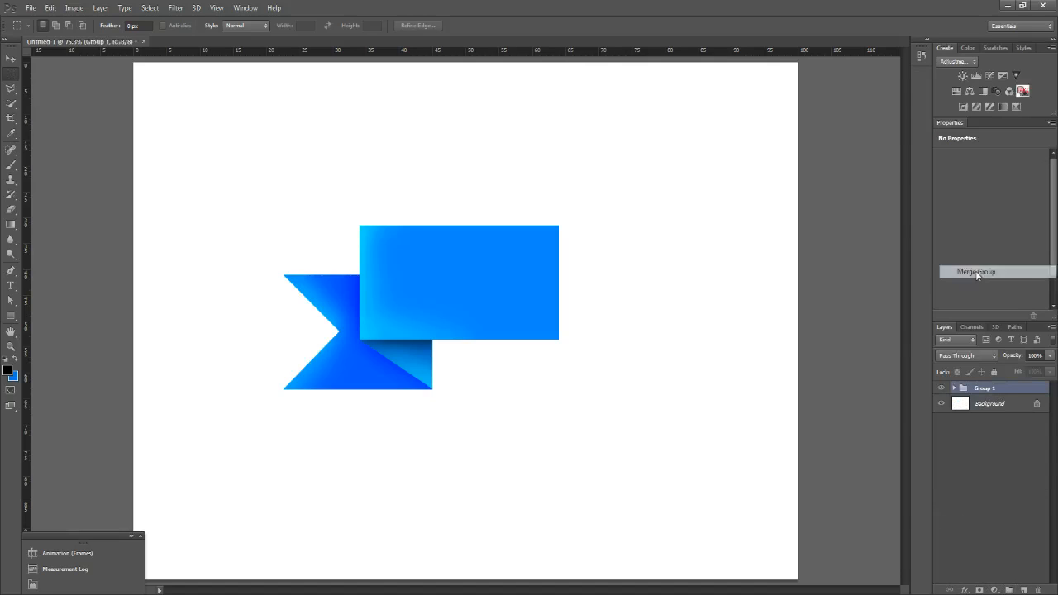
# - Rename the merged ribbon layer as Banner
pyautogui.doubleClick(987, 392)
pyautogui.write('E')
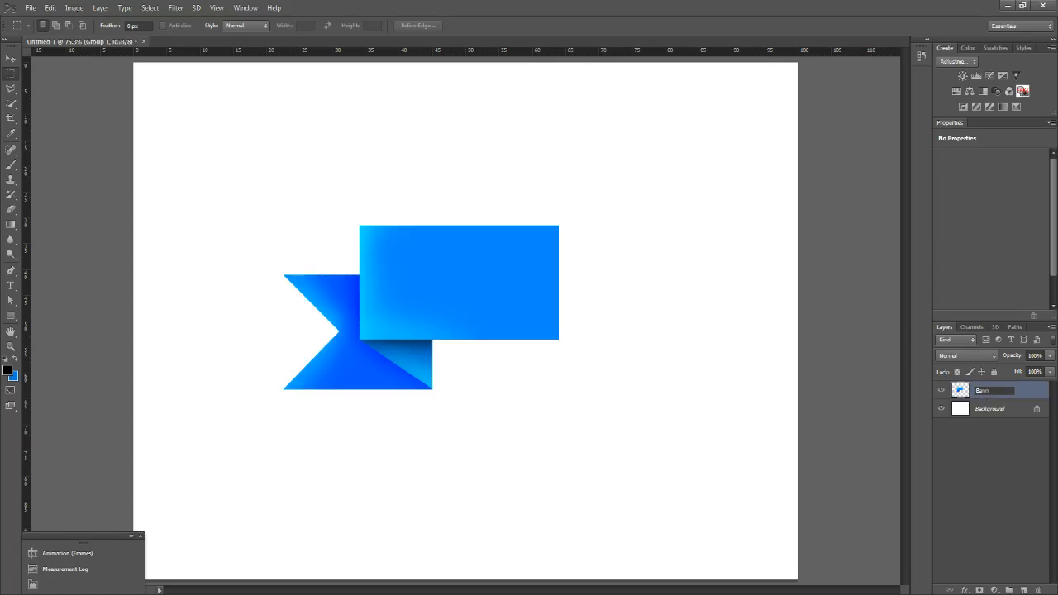
pyautogui.press('Return')
# - Mirror a horizontally flipped copy of the Banner layer to the right as the ribbon's other half, and merge it down
pyautogui.hotkey('ctrl', 'j')
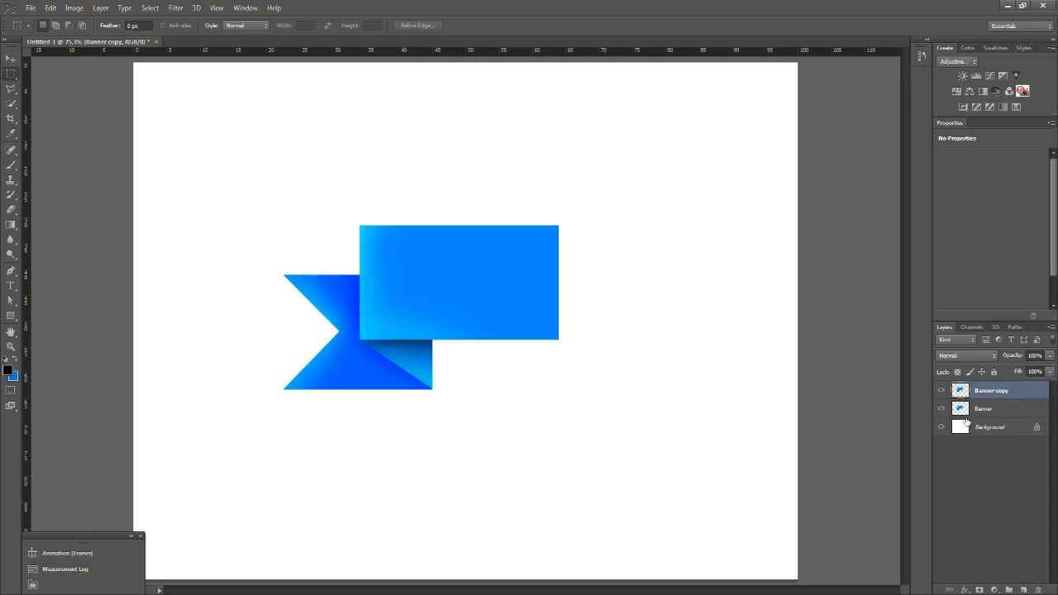
pyautogui.hotkey('ctrl', 't')
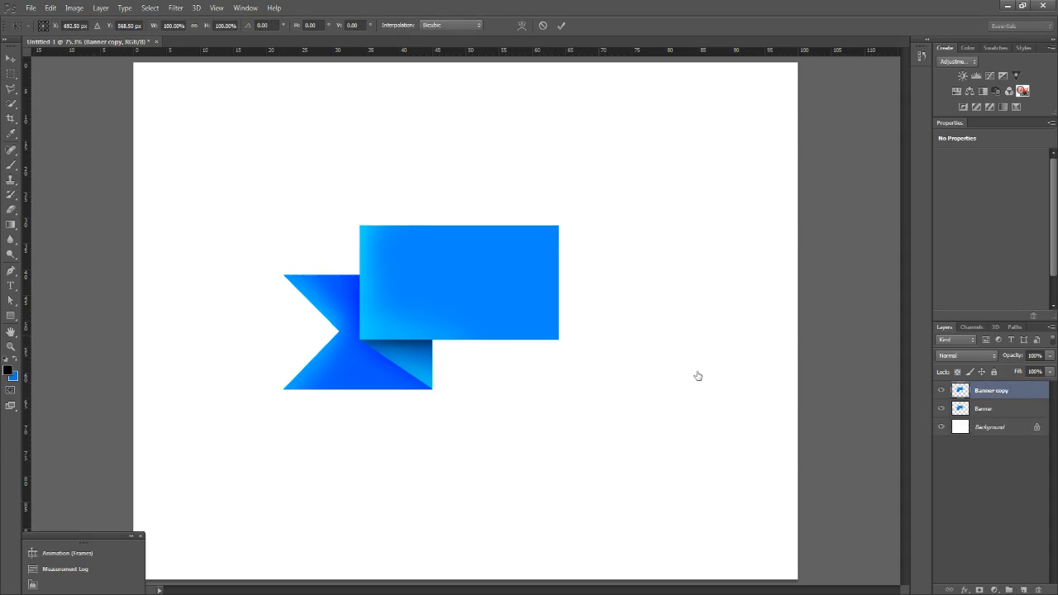
pyautogui.rightClick(486, 310)
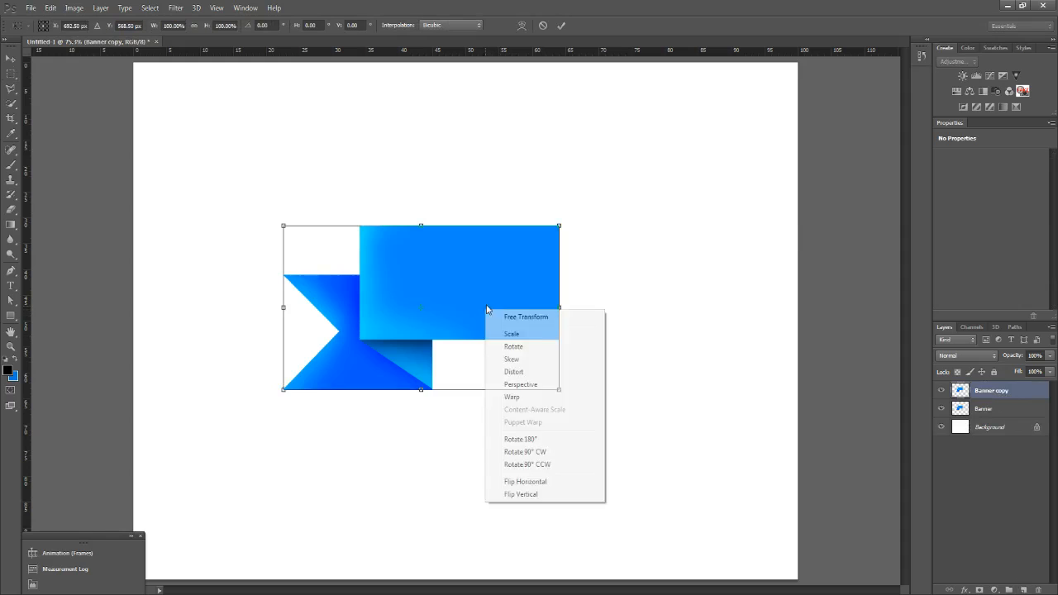
pyautogui.click(530, 485)
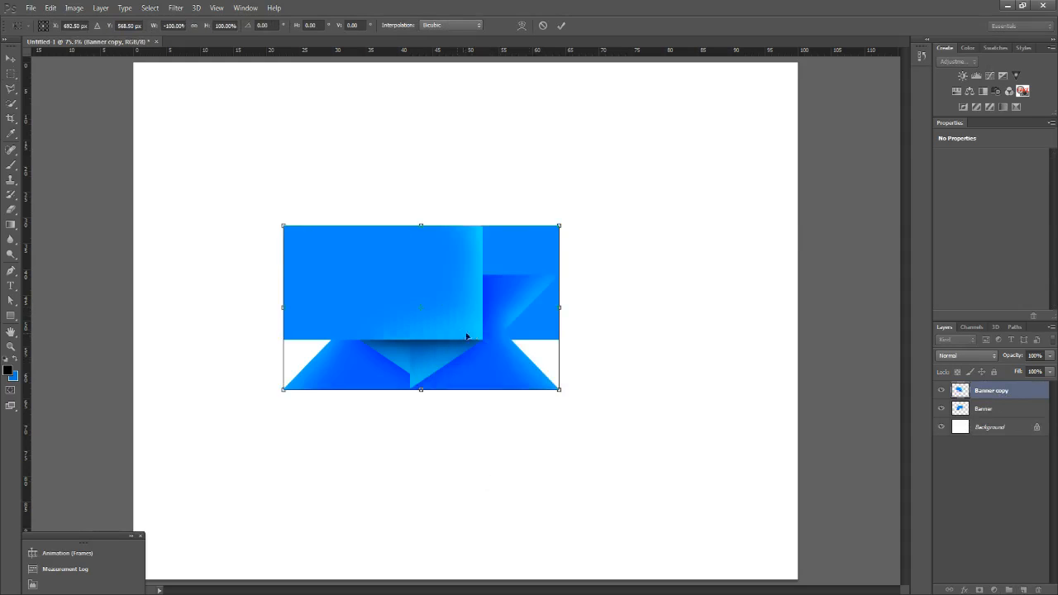
pyautogui.moveTo(462, 331); pyautogui.dragTo(700, 332)
pyautogui.press('Return')
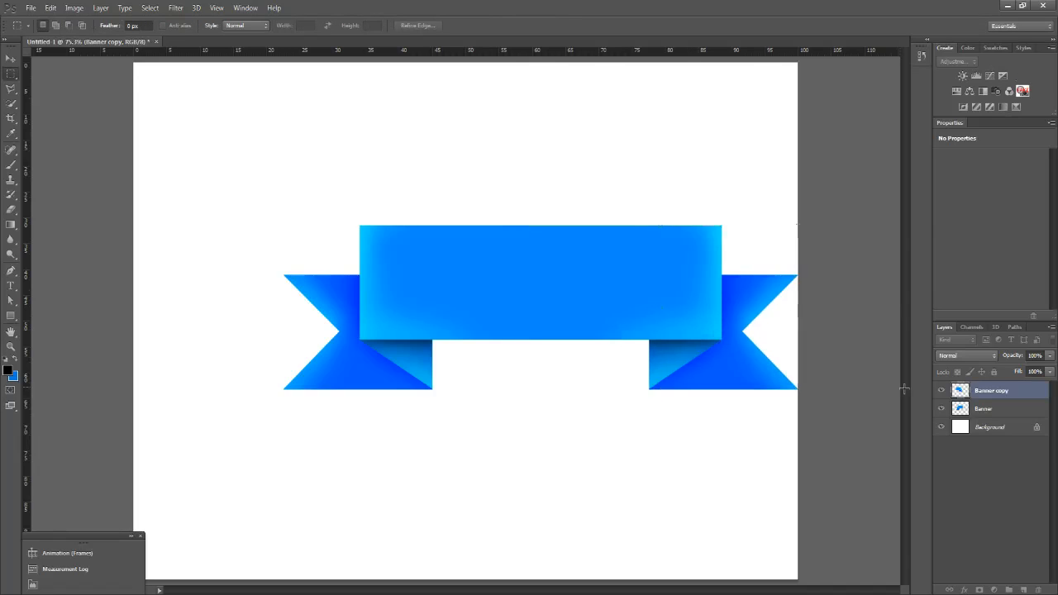
pyautogui.hotkey('ctrl', 'e')
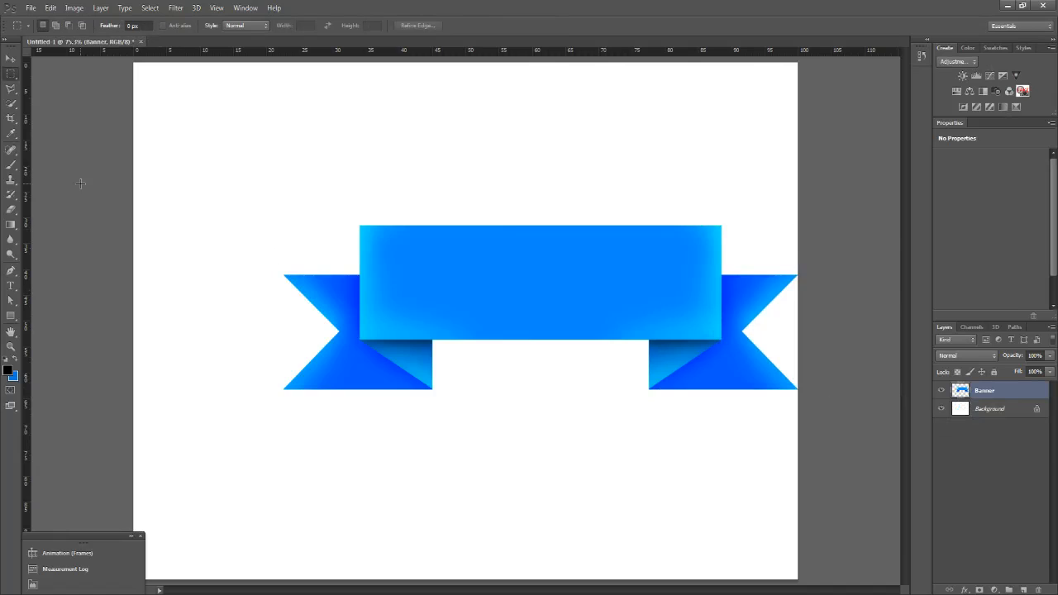
# - Move the complete banner left so that it sits roughly centred on the canvas
pyautogui.press('v')
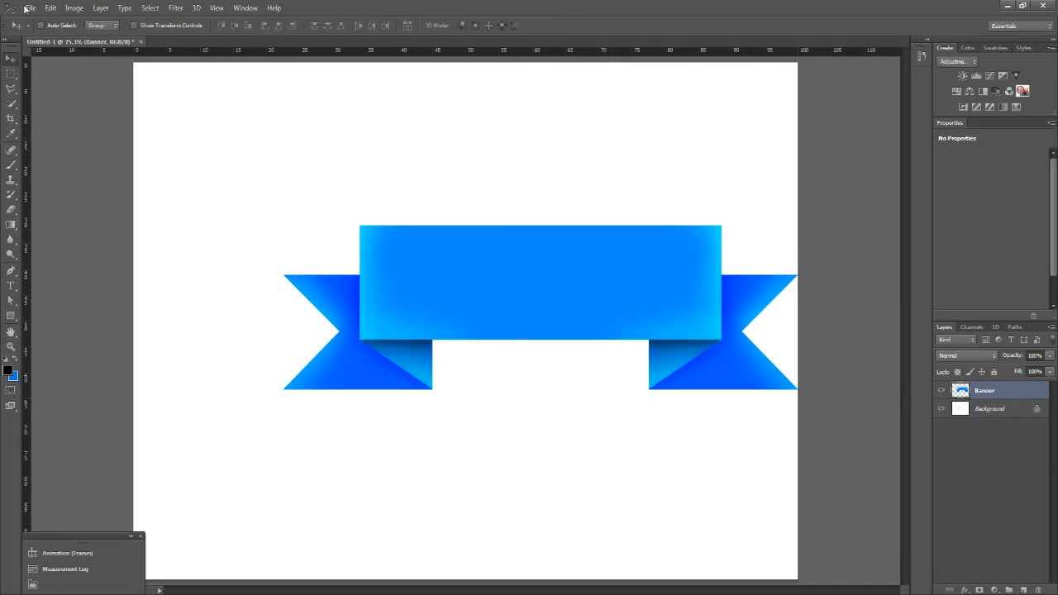
pyautogui.press('Left')
pyautogui.press('Left')
pyautogui.press('Left')
pyautogui.press('Left')
pyautogui.press('Left')
pyautogui.press('Left')
pyautogui.press('Left')
pyautogui.press('Left')
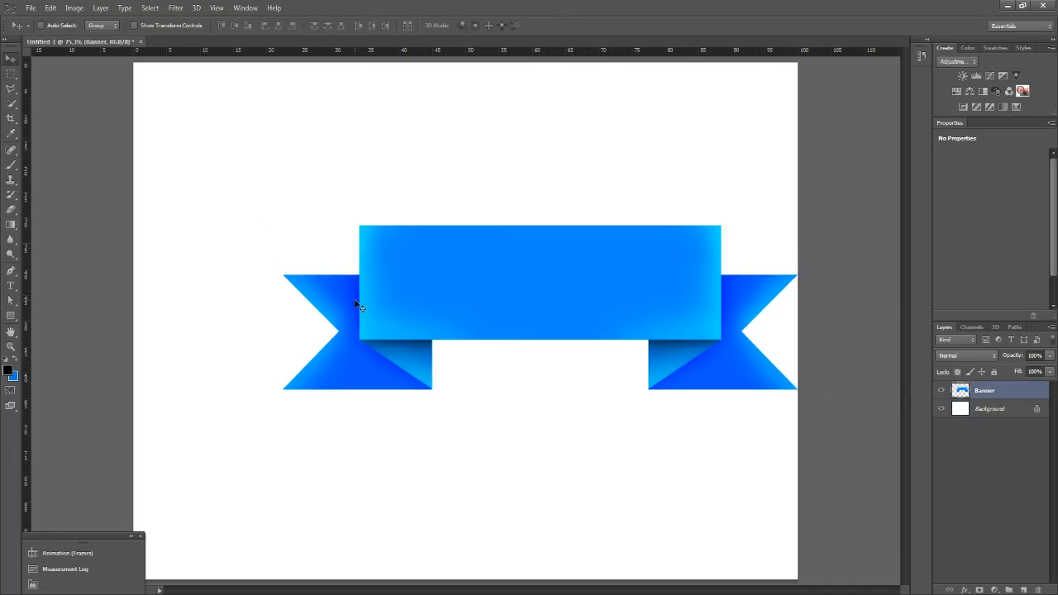
pyautogui.moveTo(359, 303); pyautogui.dragTo(322, 306)
# - Add the text "Banner" on the front rectangle and set its size to 127 pt
pyautogui.click(11, 346)
pyautogui.rightClick(308, 317)
pyautogui.click(310, 317)
pyautogui.rightClick(321, 317)
pyautogui.click(356, 379)
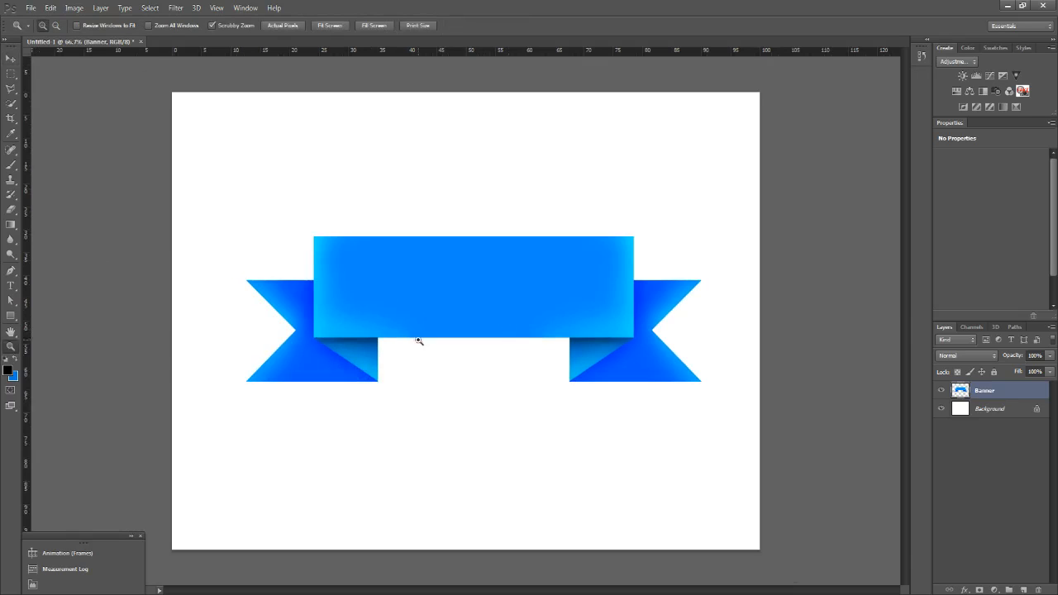
pyautogui.click(11, 285)
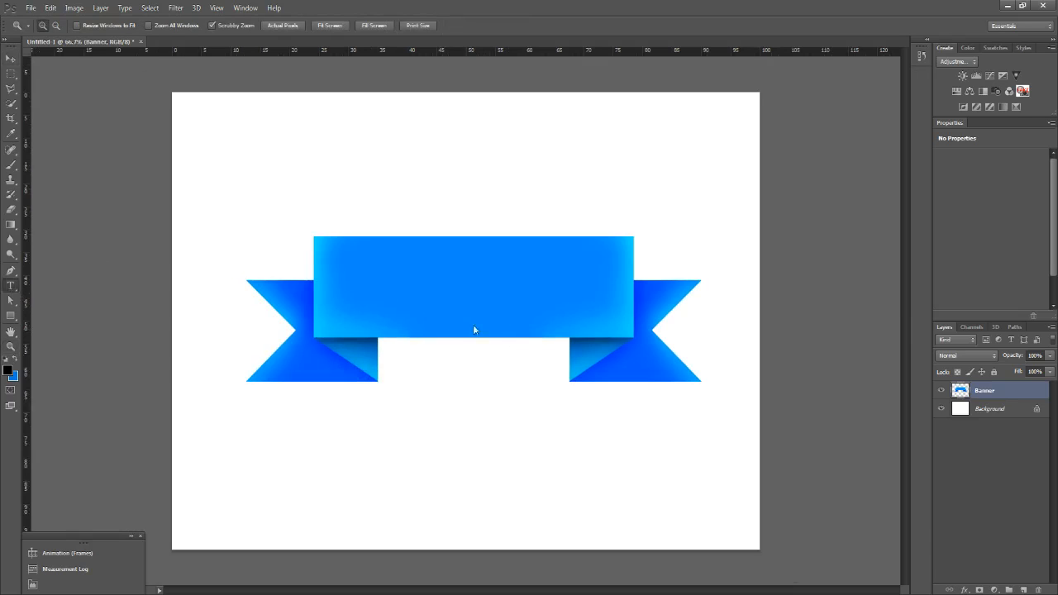
pyautogui.click(392, 296)
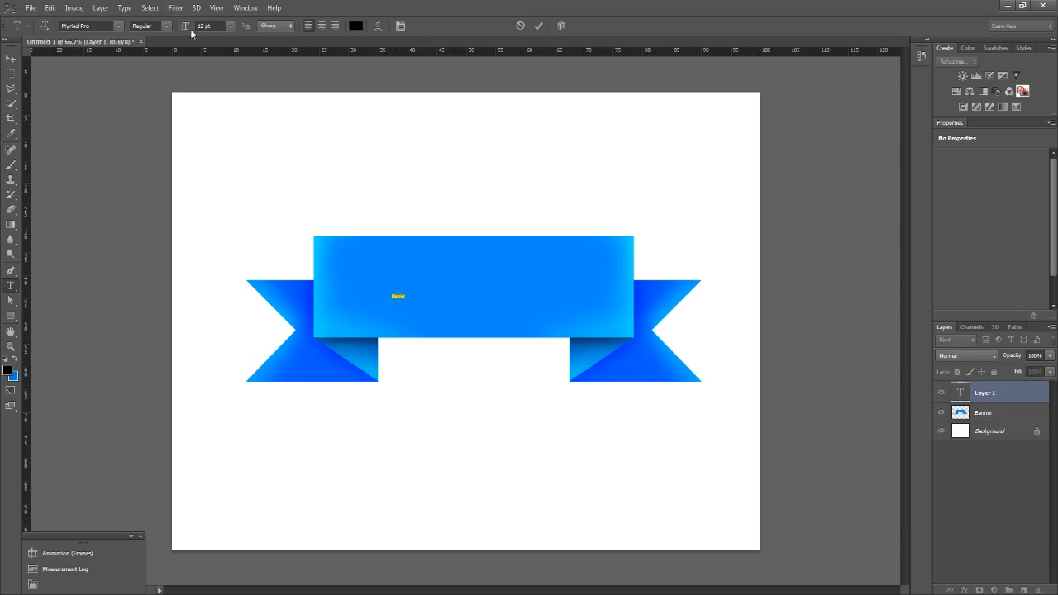
pyautogui.moveTo(188, 29); pyautogui.dragTo(248, 29)
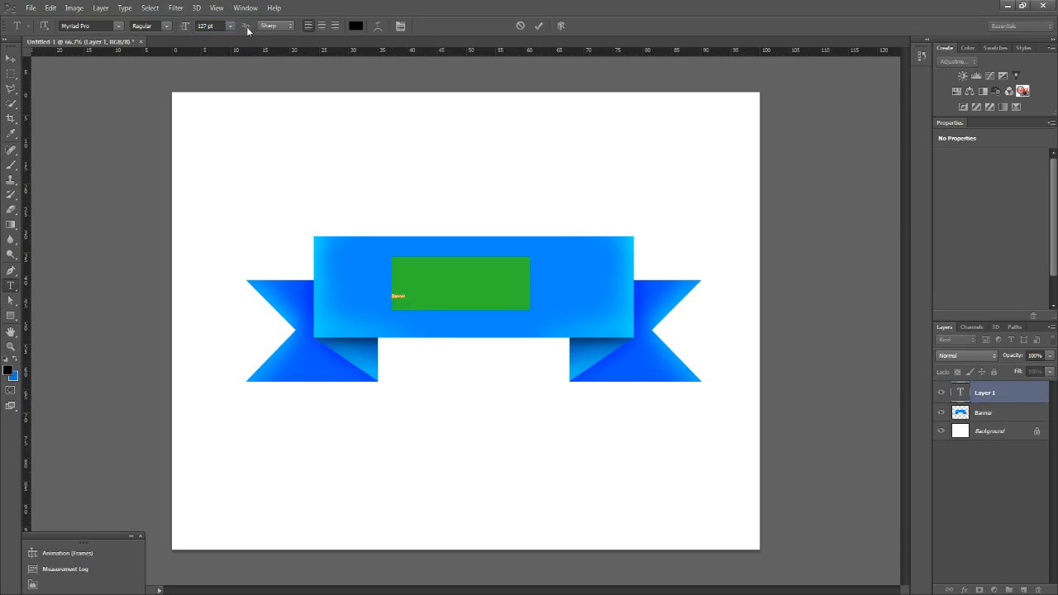
# - Try the Hero font on the banner text
pyautogui.click(119, 26)
pyautogui.scroll(8, 116, 124)
pyautogui.scroll(4, 110, 97)
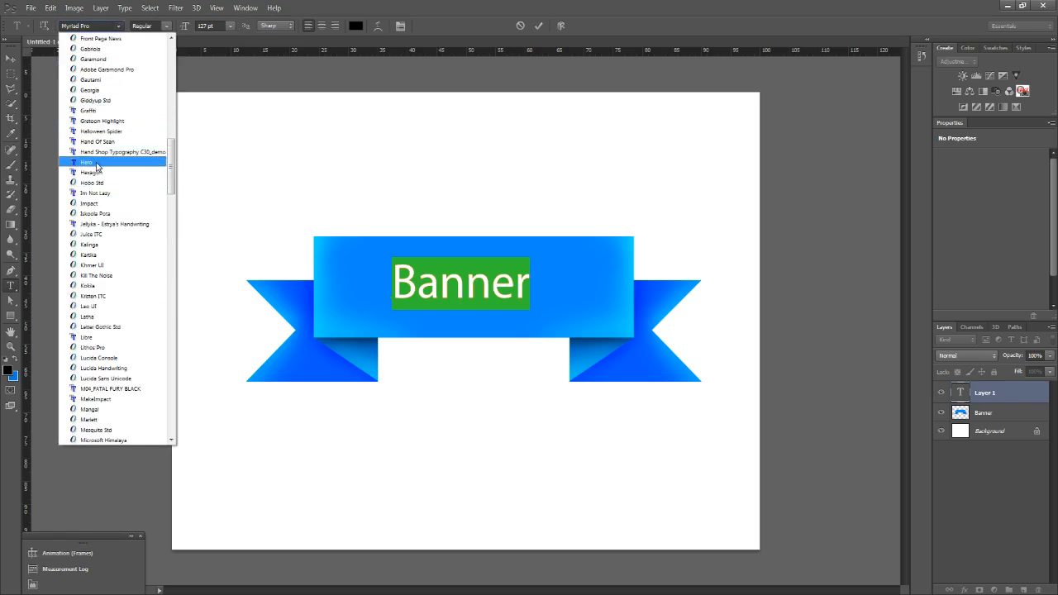
pyautogui.click(98, 163)
pyautogui.click(451, 286)
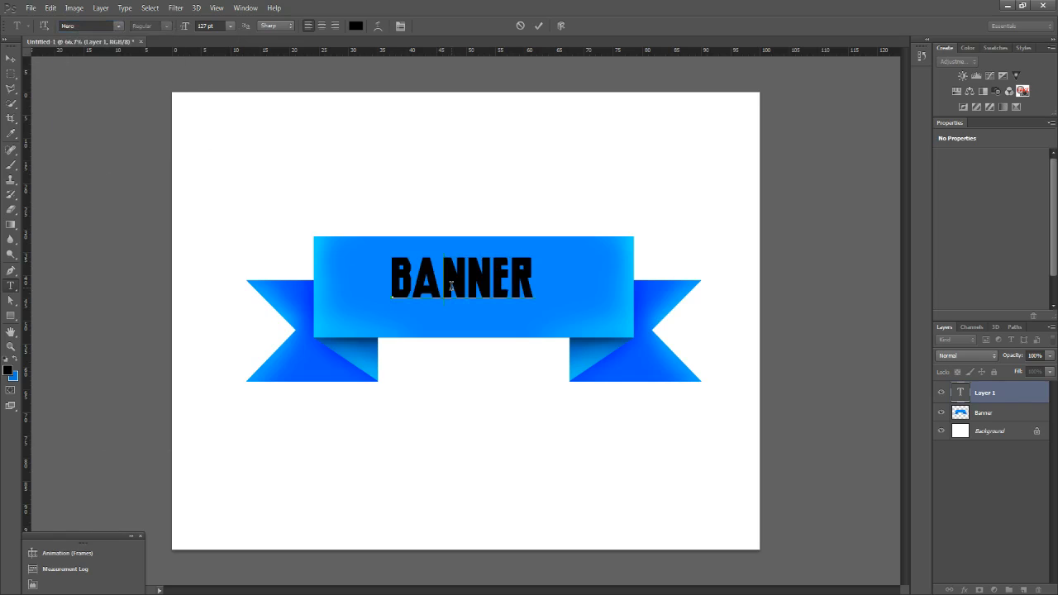
# - Set the banner text's font to Friday Night Lights
pyautogui.doubleClick(448, 283)
pyautogui.click(109, 22)
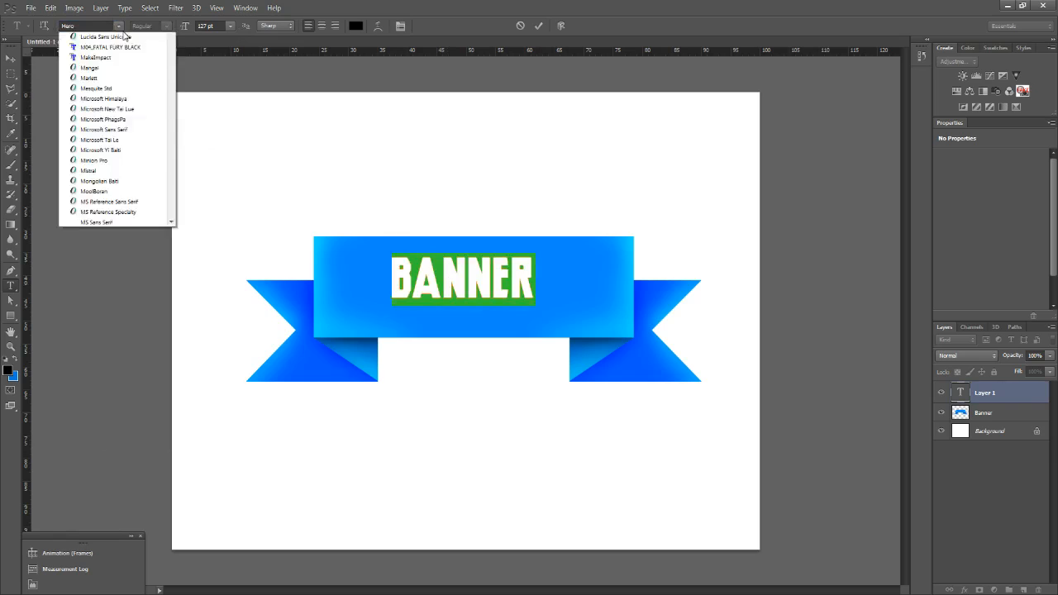
pyautogui.scroll(5, 114, 110)
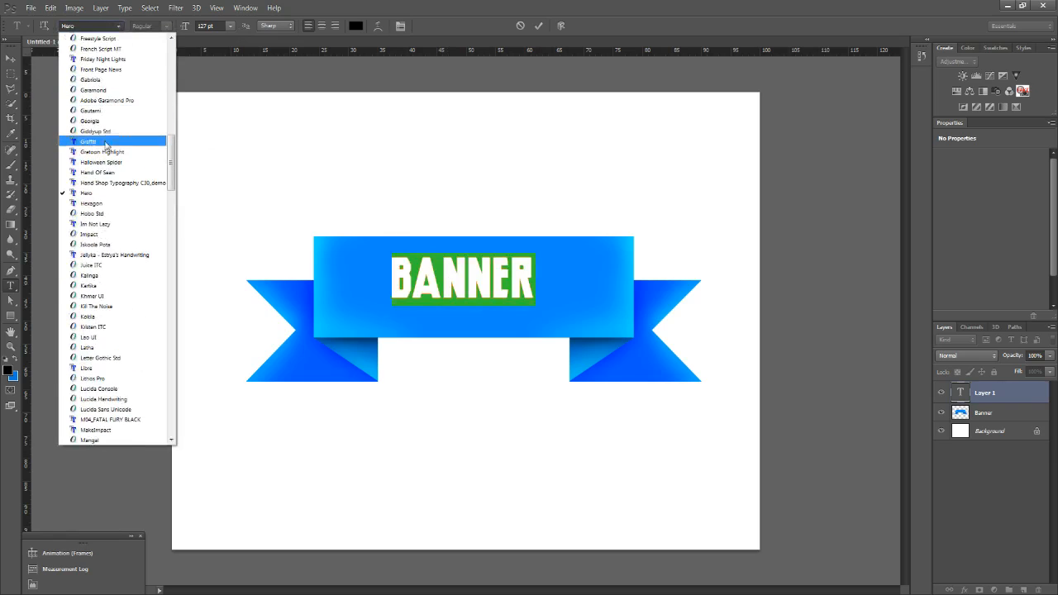
pyautogui.scroll(8, 104, 116)
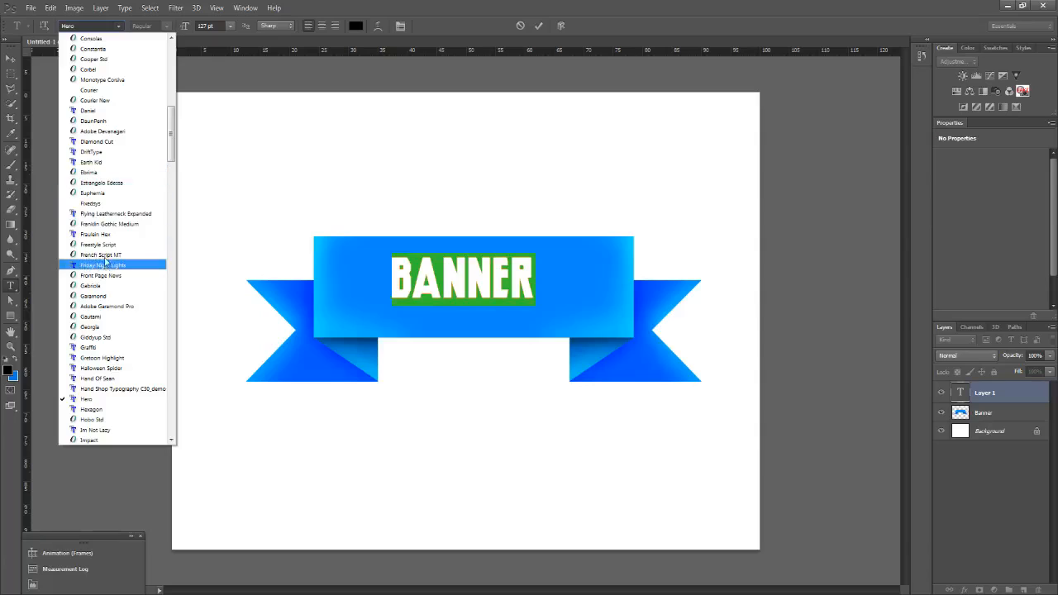
pyautogui.click(112, 266)
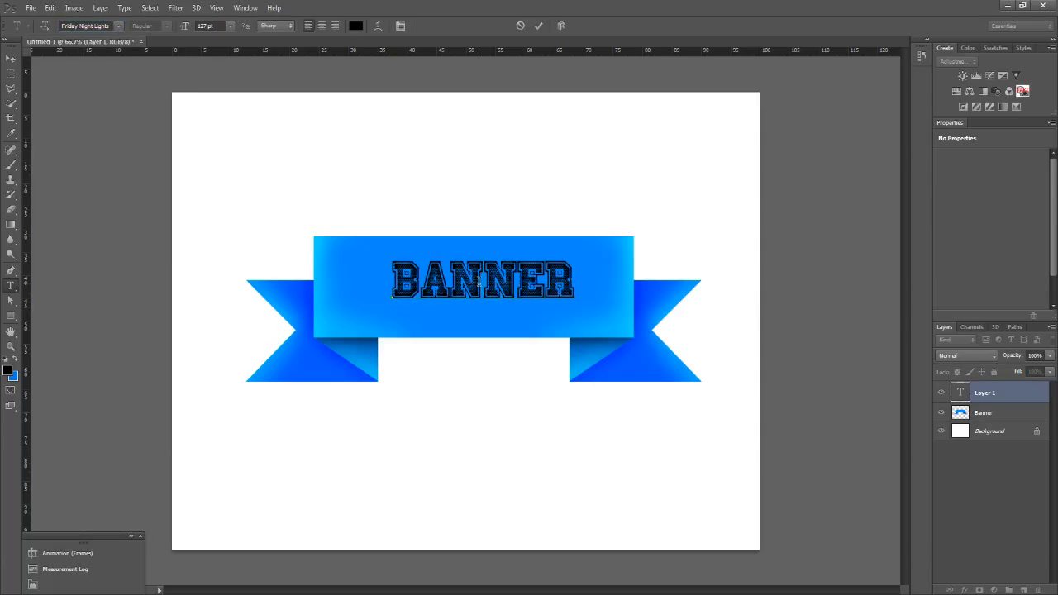
# - Enlarge the banner text to 168 pt and centre it on the front rectangle
pyautogui.hotkey('ctrl', 'a')
pyautogui.moveTo(185, 26); pyautogui.dragTo(208, 28)
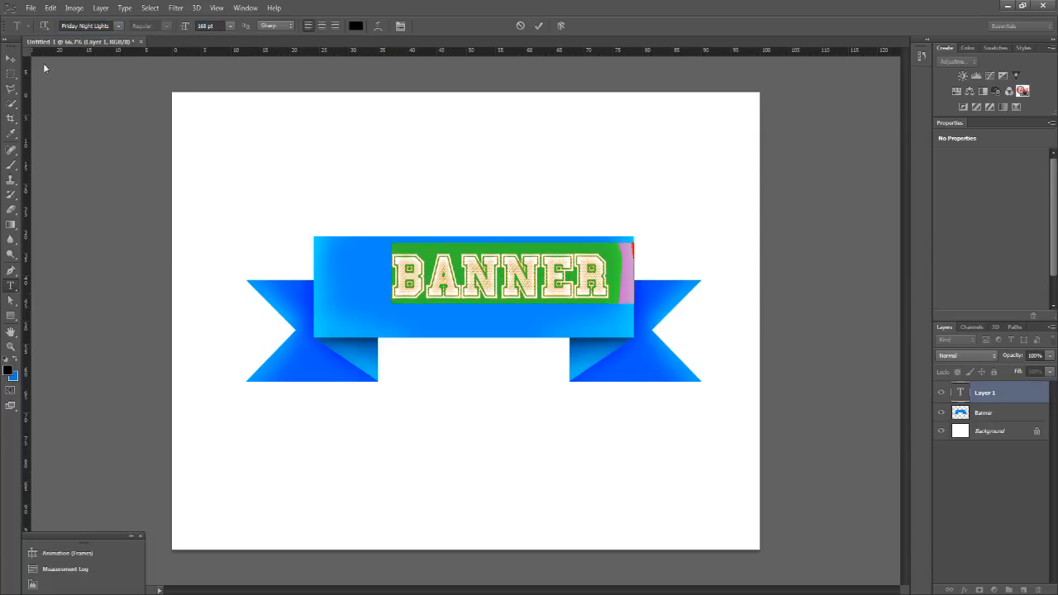
pyautogui.click(11, 58)
pyautogui.moveTo(514, 290); pyautogui.dragTo(477, 300)
pyautogui.press('Right')
pyautogui.press('Right')
pyautogui.press('Right')
pyautogui.press('Right')
pyautogui.press('Right')
pyautogui.press('Right')
pyautogui.press('Left')
pyautogui.press('Left')
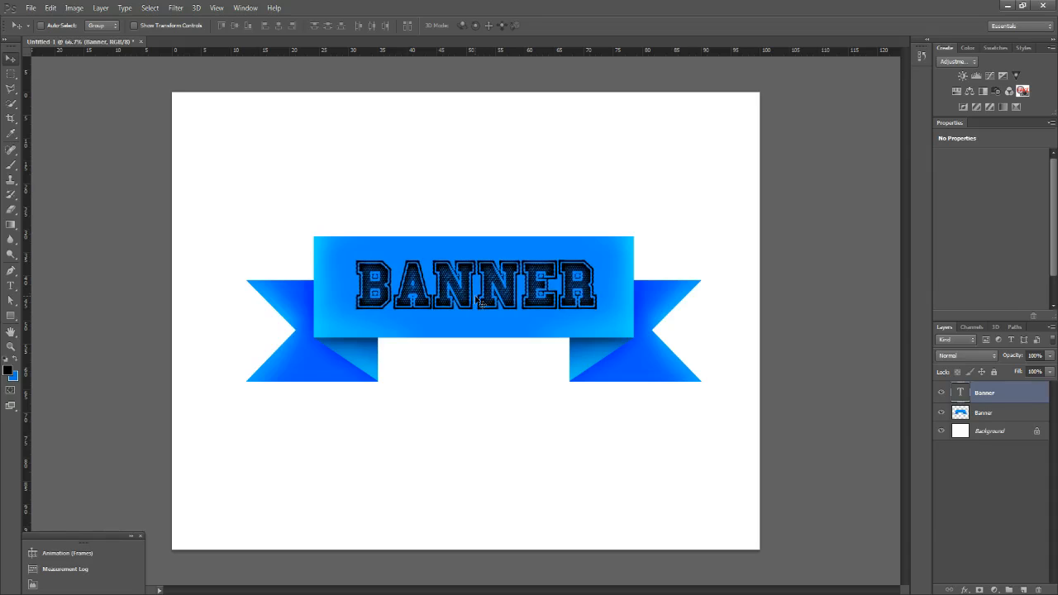
# - Apply a Color Overlay to the banner text in the darker blue 005cff sampled from the ribbon's tail
pyautogui.doubleClick(1013, 398)
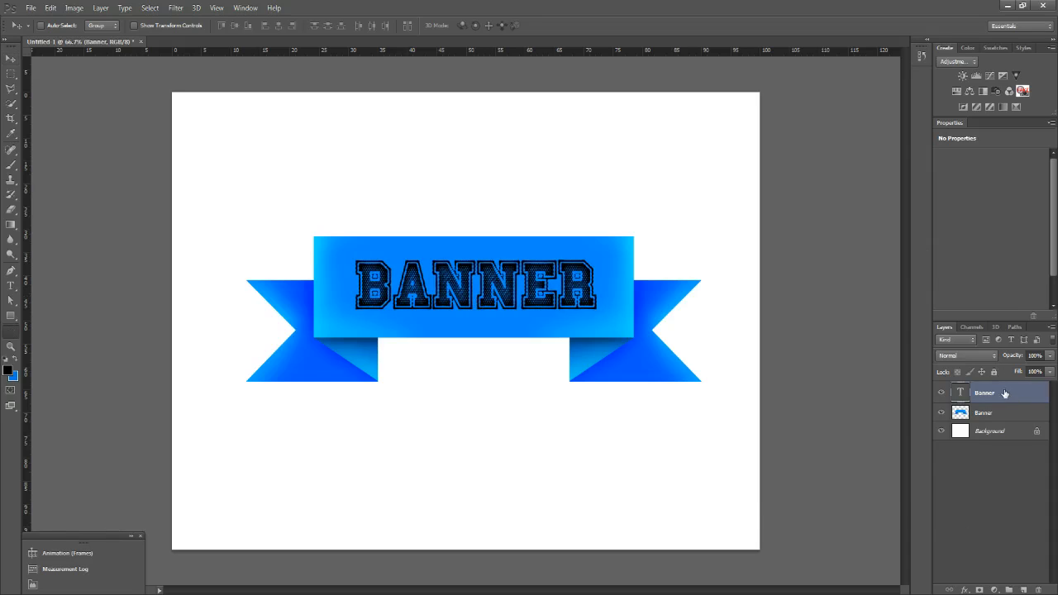
pyautogui.click(622, 405)
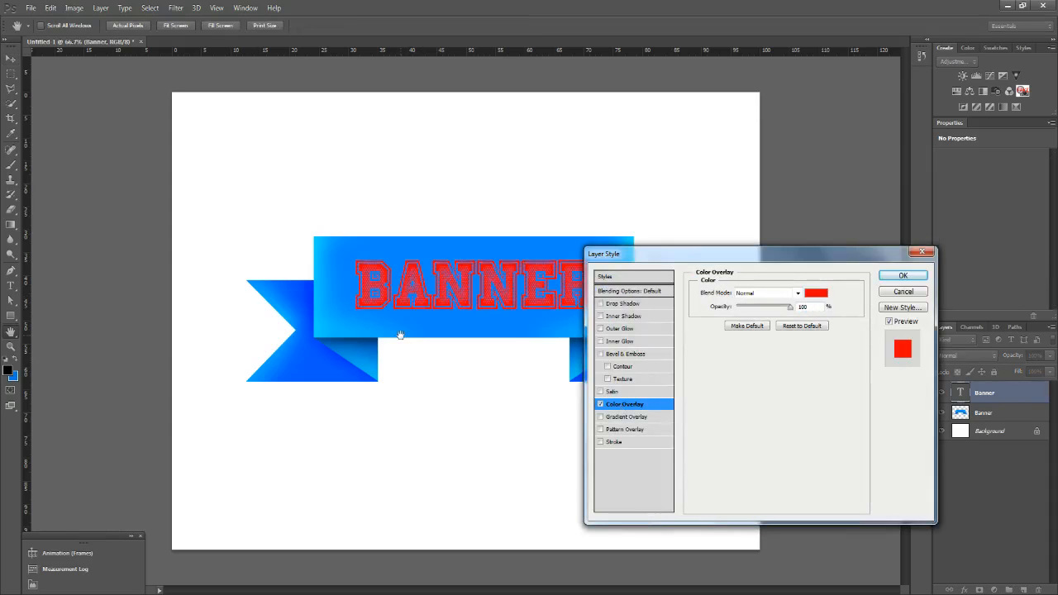
pyautogui.click(820, 294)
pyautogui.click(315, 361)
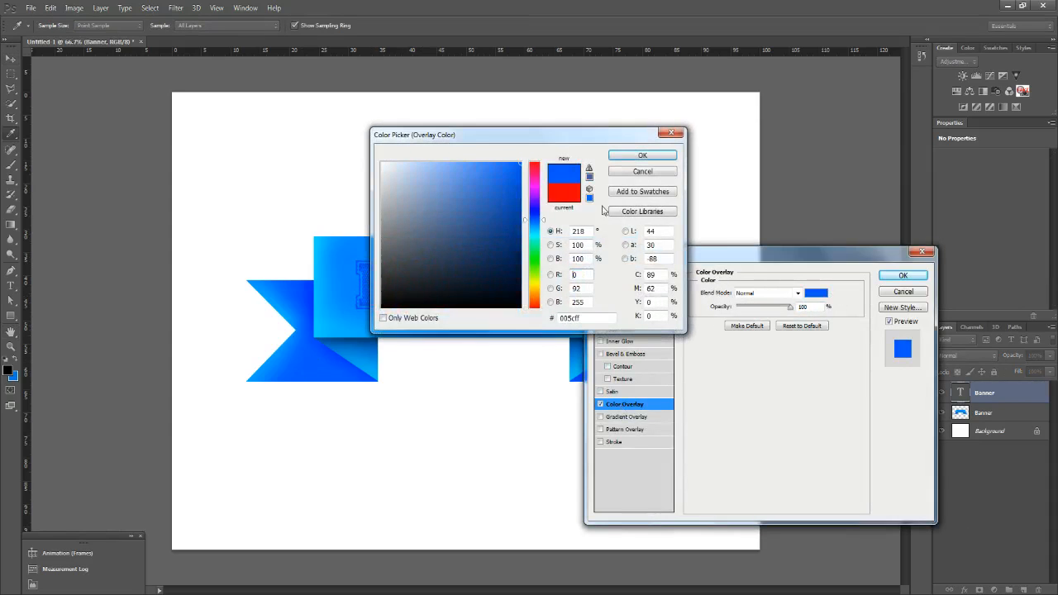
pyautogui.click(642, 155)
pyautogui.click(900, 277)
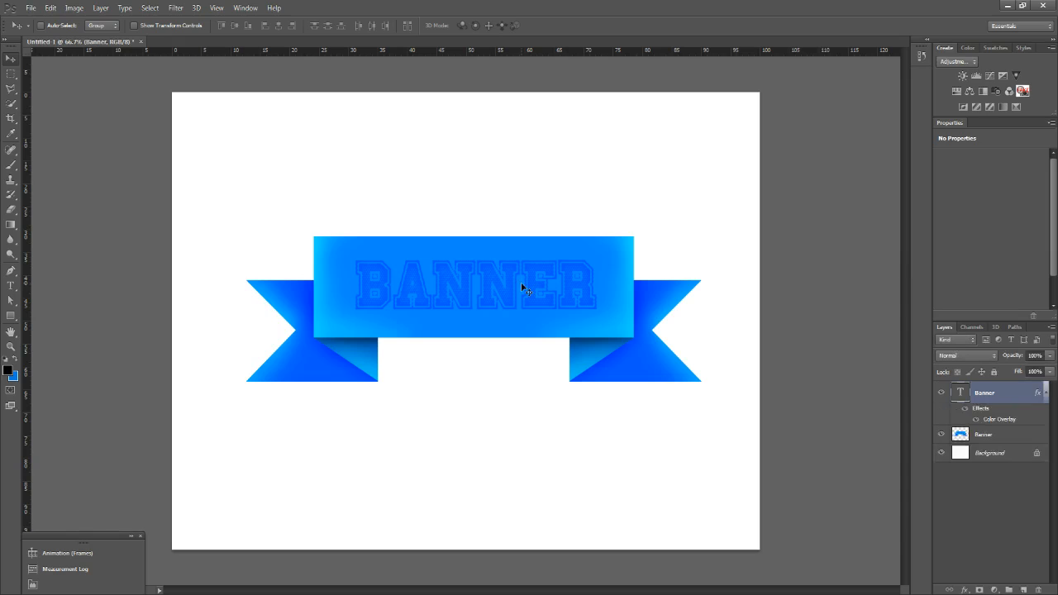
# - Give the banner text an Outer Glow with 63% opacity, 38 px size and the light blue 00a5ff sampled from the front rectangle
pyautogui.doubleClick(1019, 400)
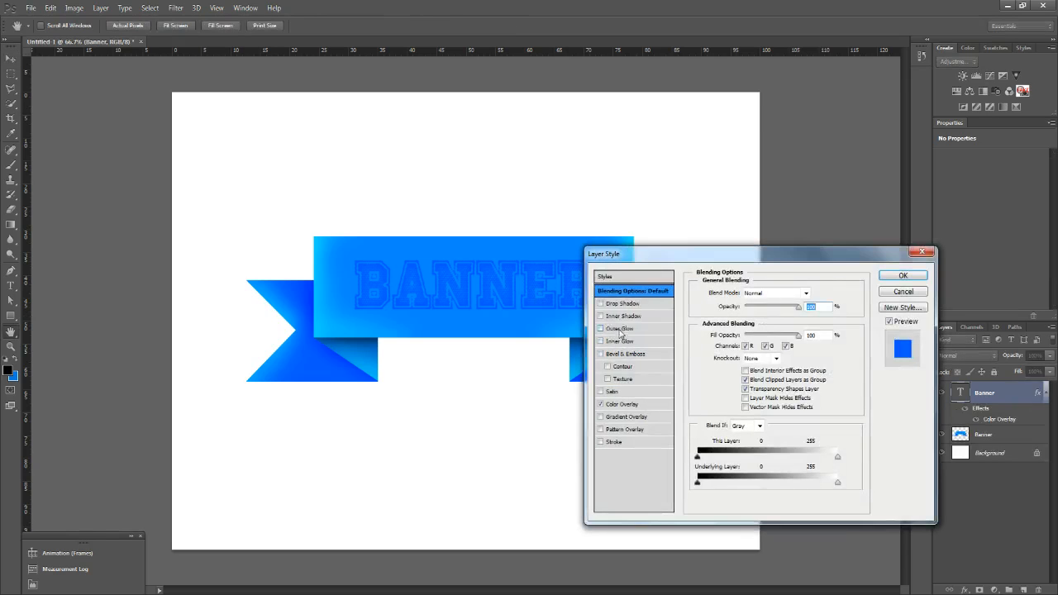
pyautogui.click(618, 329)
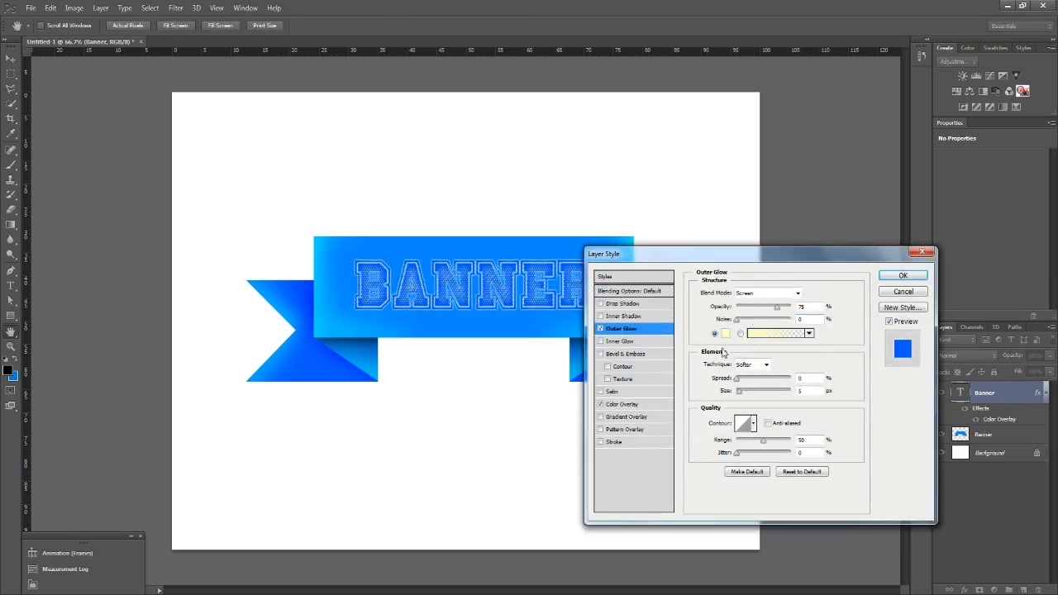
pyautogui.moveTo(741, 392); pyautogui.dragTo(748, 392)
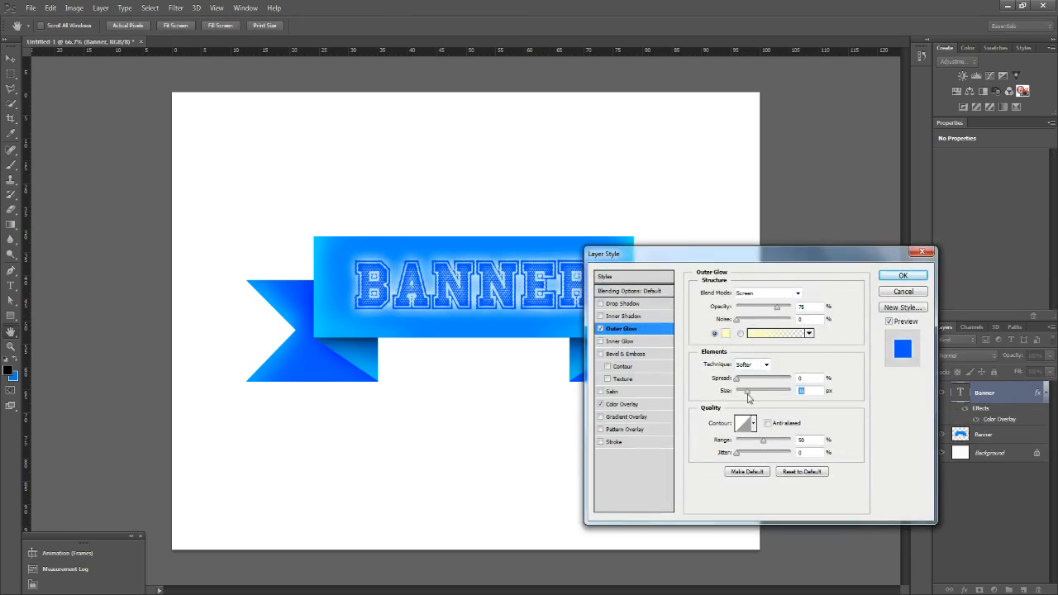
pyautogui.moveTo(781, 310); pyautogui.dragTo(771, 308)
pyautogui.click(727, 334)
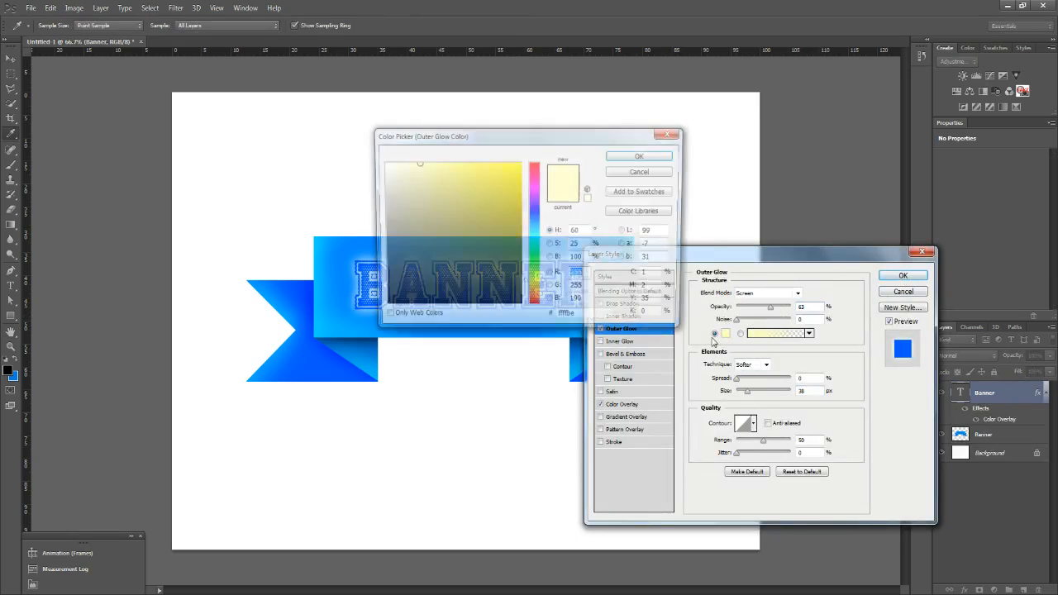
pyautogui.click(345, 314)
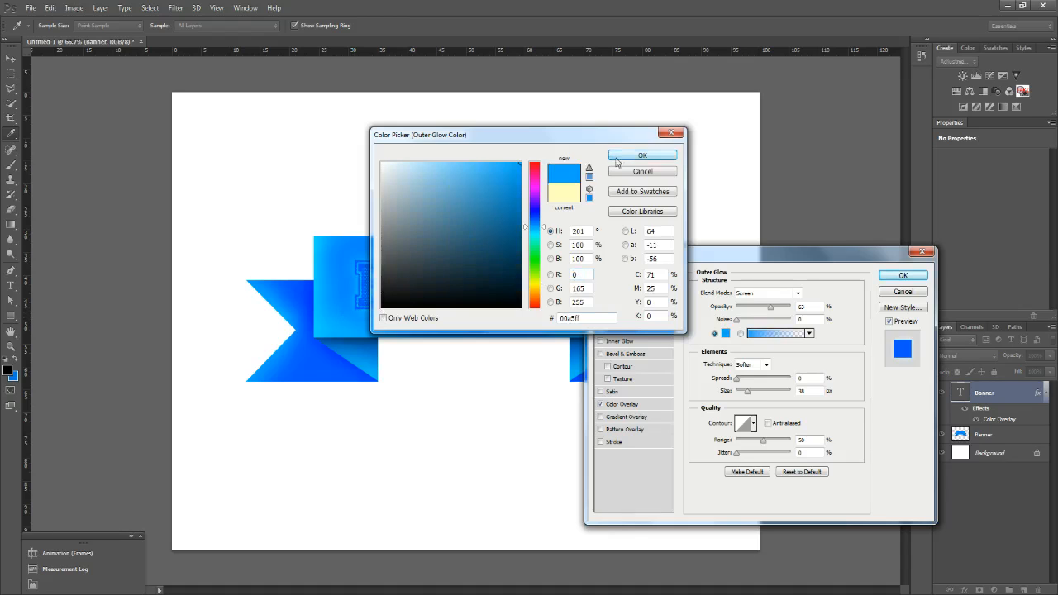
pyautogui.click(643, 156)
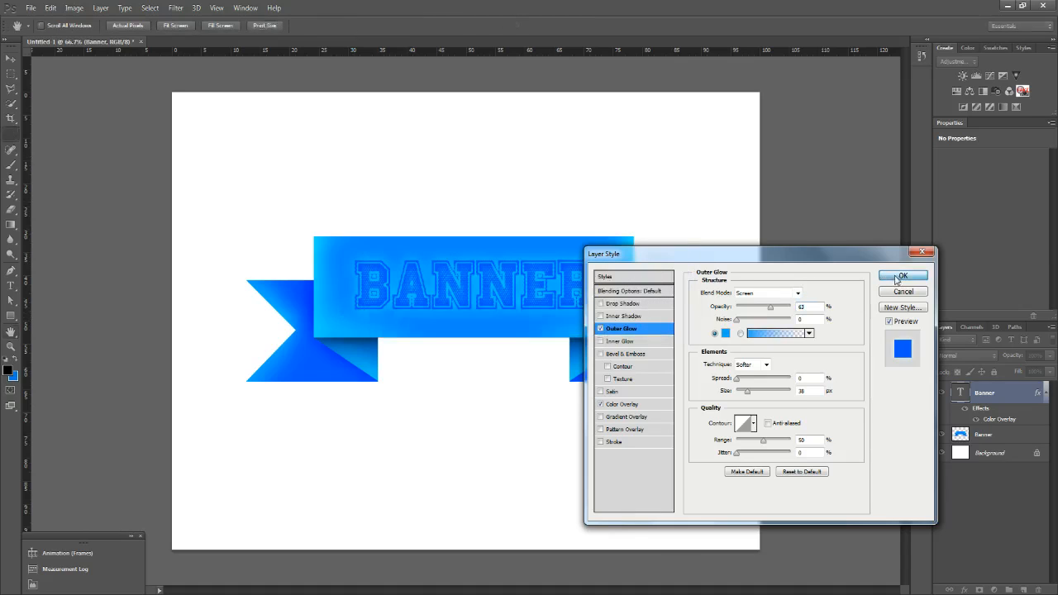
pyautogui.click(903, 275)
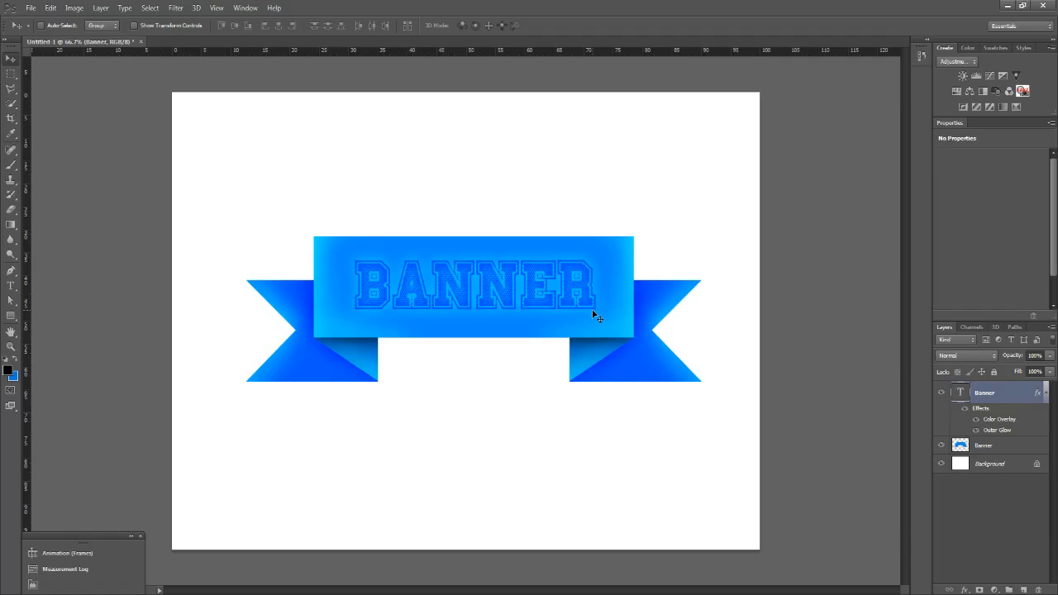
# - Delete the banner text layer and shrink the banner to roughly half size, placing it slightly below the canvas centre
pyautogui.press('Delete')
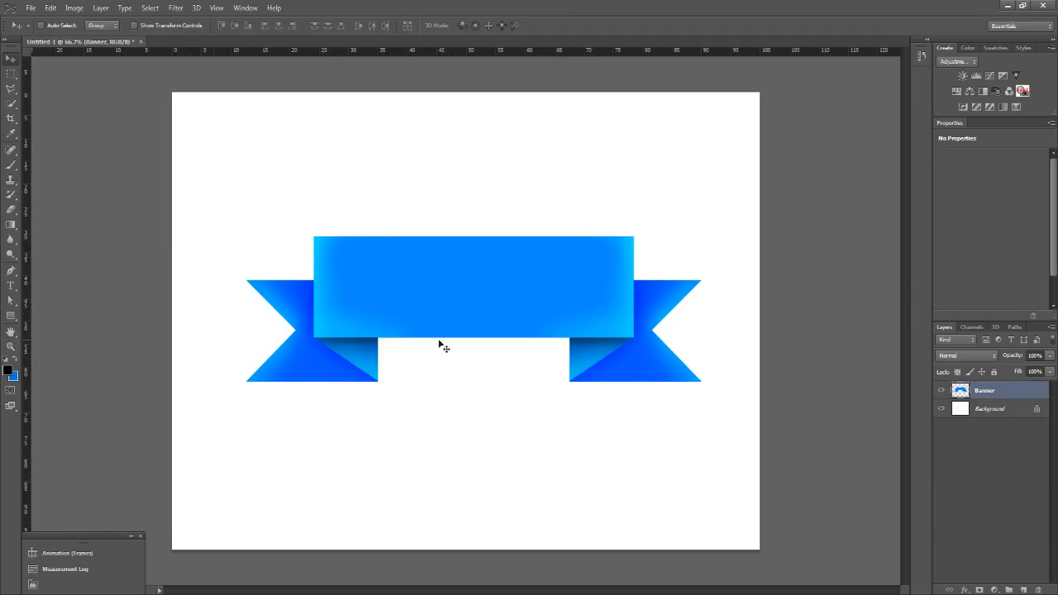
pyautogui.hotkey('ctrl', 't')
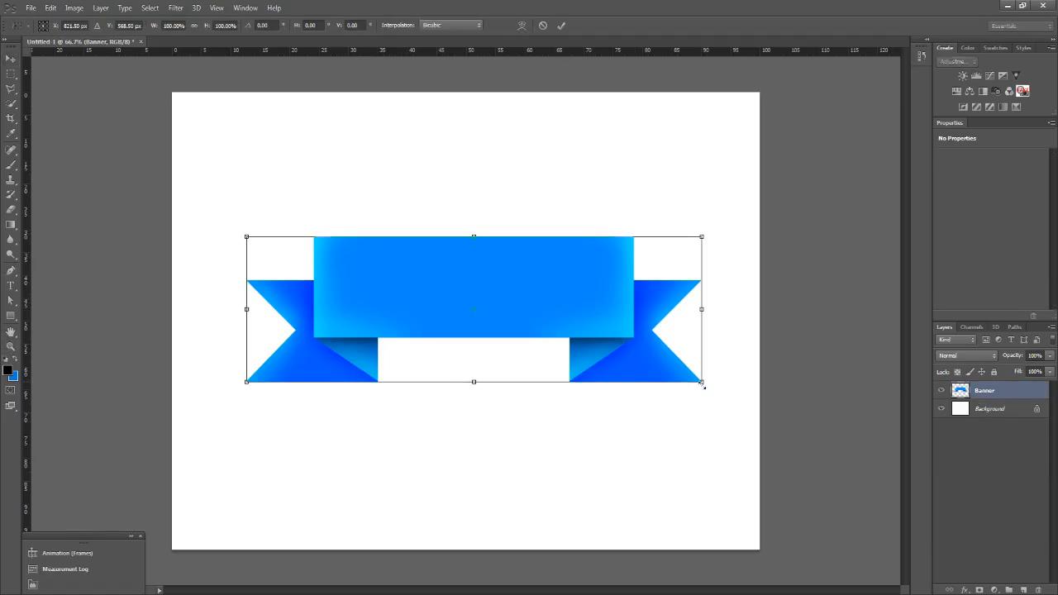
pyautogui.moveTo(703, 386); pyautogui.dragTo(584, 344)
pyautogui.press('Return')
pyautogui.moveTo(516, 299); pyautogui.dragTo(517, 329)
# - Duplicate the banner layer, flip the copy vertically and move it up so both front rectangles meet as one block
pyautogui.hotkey('ctrl', 'j')
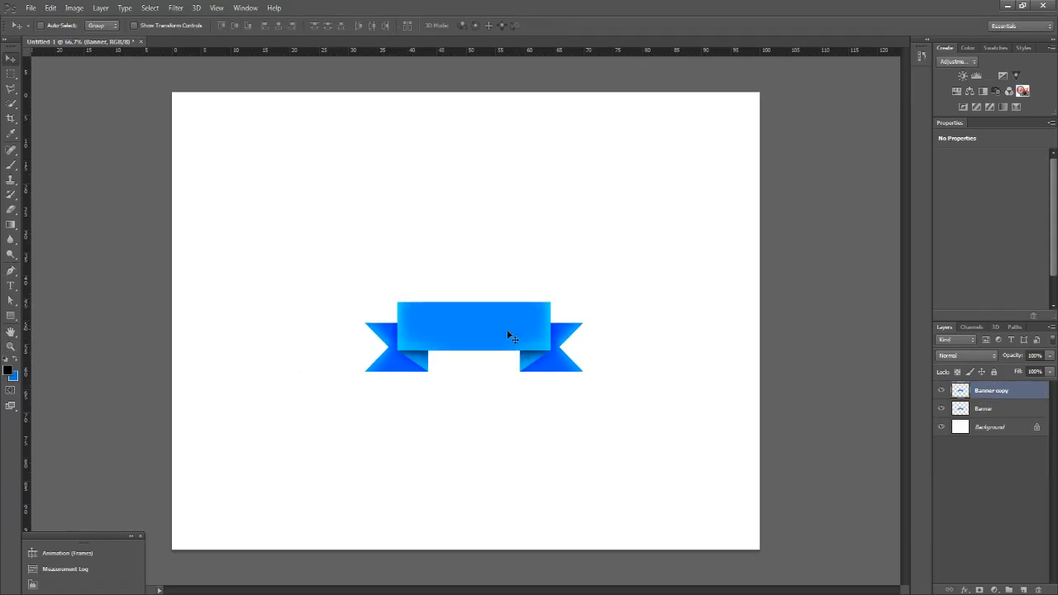
pyautogui.hotkey('ctrl', 't')
pyautogui.rightClick(517, 334)
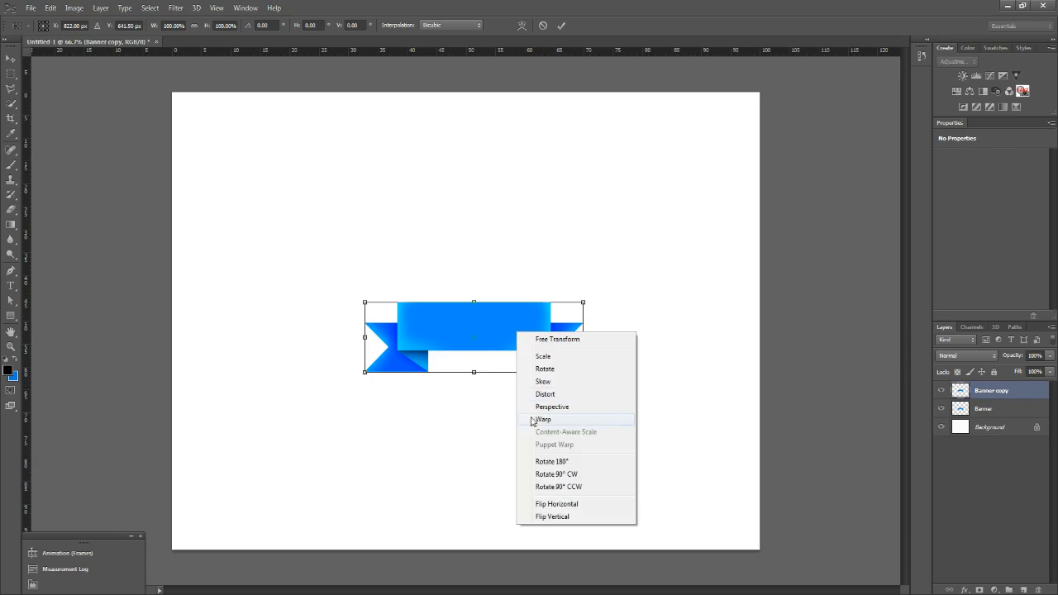
pyautogui.click(556, 521)
pyautogui.moveTo(525, 338); pyautogui.dragTo(524, 283)
pyautogui.press('Return')
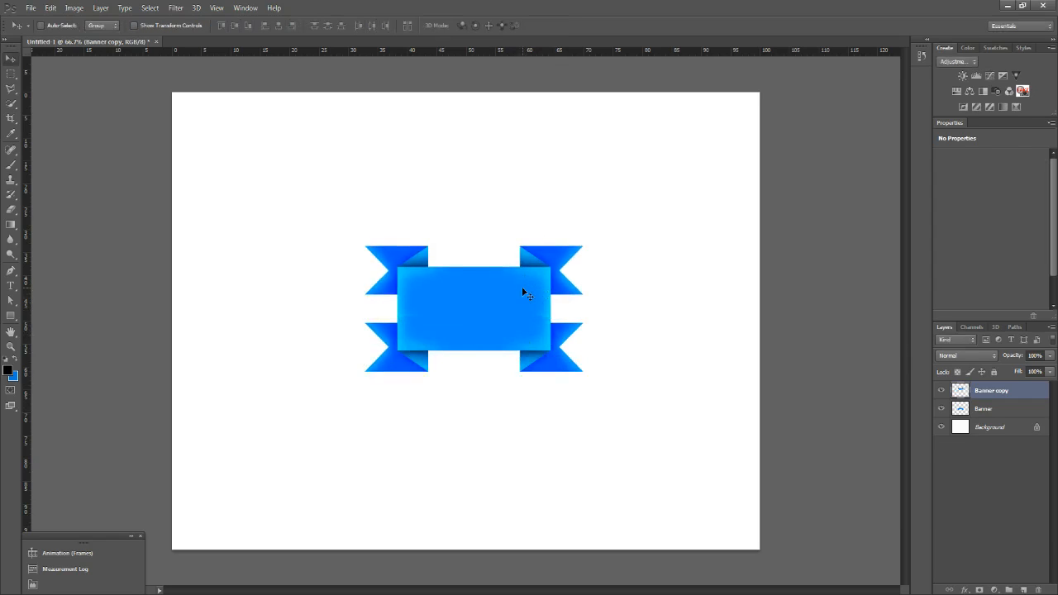
# - Nudge the flipped banner copy upward in small steps to make the combined front rectangle taller
pyautogui.press('Up')
pyautogui.press('Up')
pyautogui.press('Up')
pyautogui.press('Up')
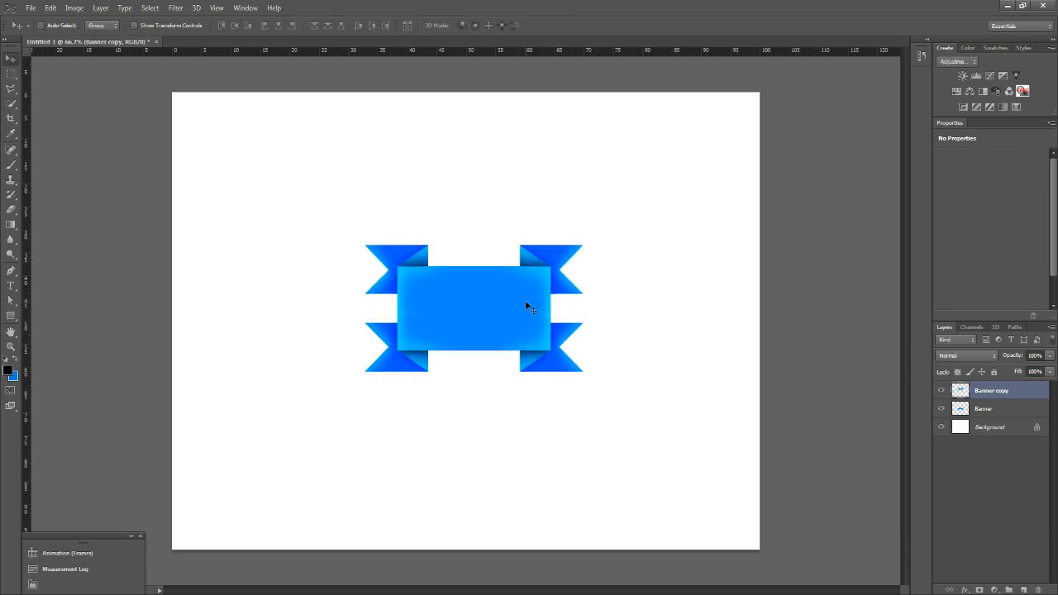
pyautogui.press('Up')
pyautogui.press('Up')
pyautogui.press('Up')
pyautogui.press('Up')
pyautogui.press('Up')
pyautogui.press('Up')
pyautogui.press('Up')
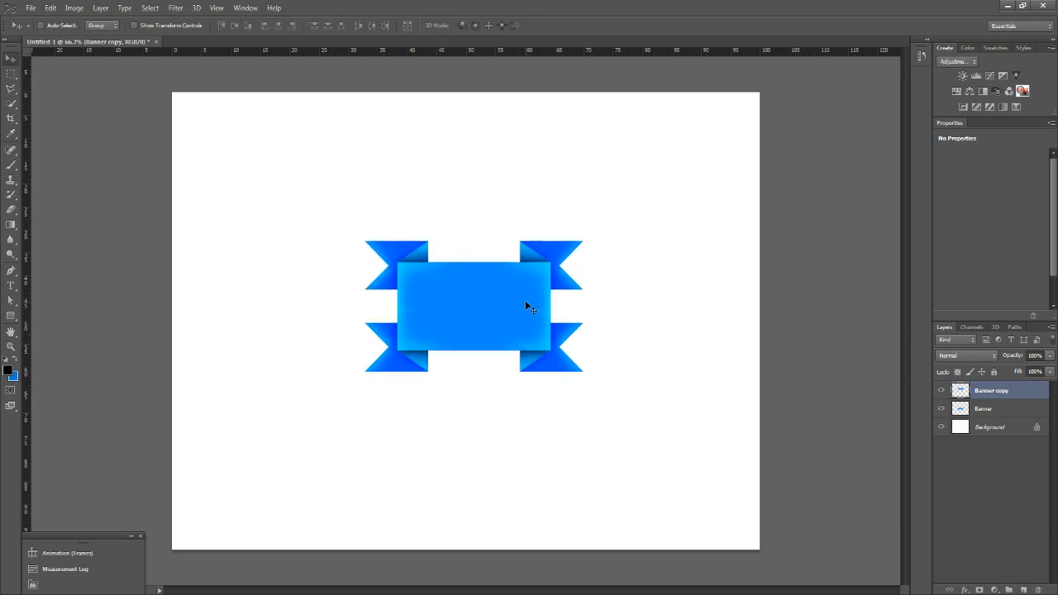
pyautogui.press('Up')
pyautogui.press('Up')
pyautogui.press('Up')
pyautogui.press('Up')
pyautogui.press('Up')
pyautogui.press('Up')
pyautogui.press('Up')
pyautogui.press('Up')
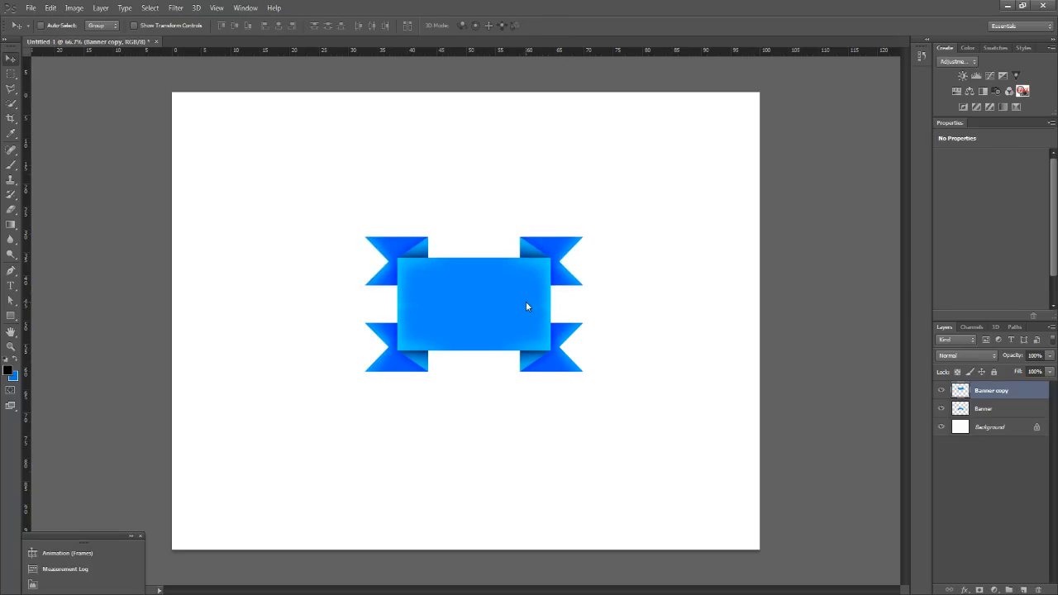
pyautogui.press('Up')
pyautogui.press('Up')
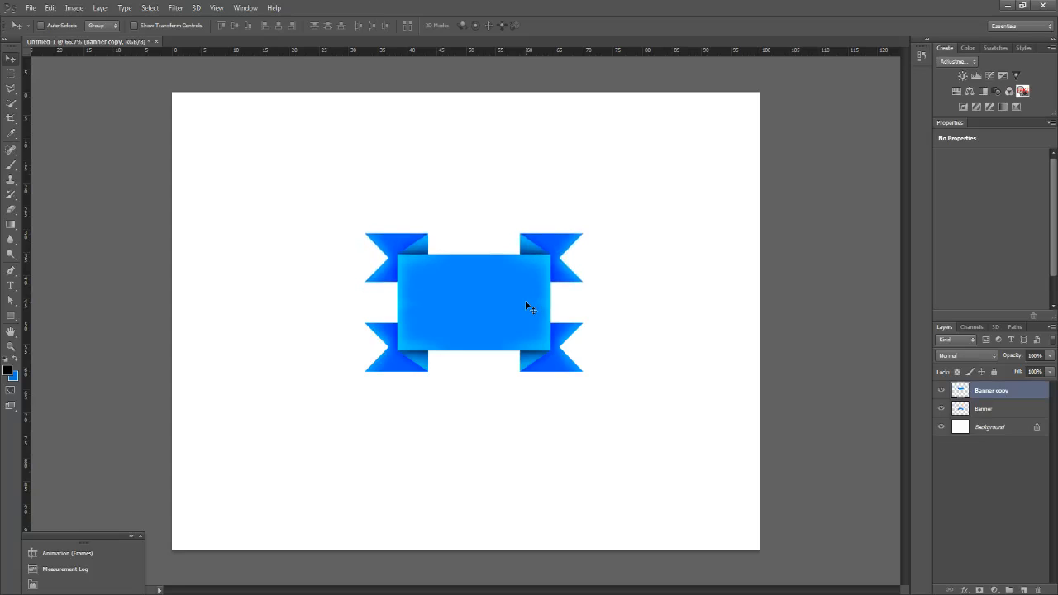